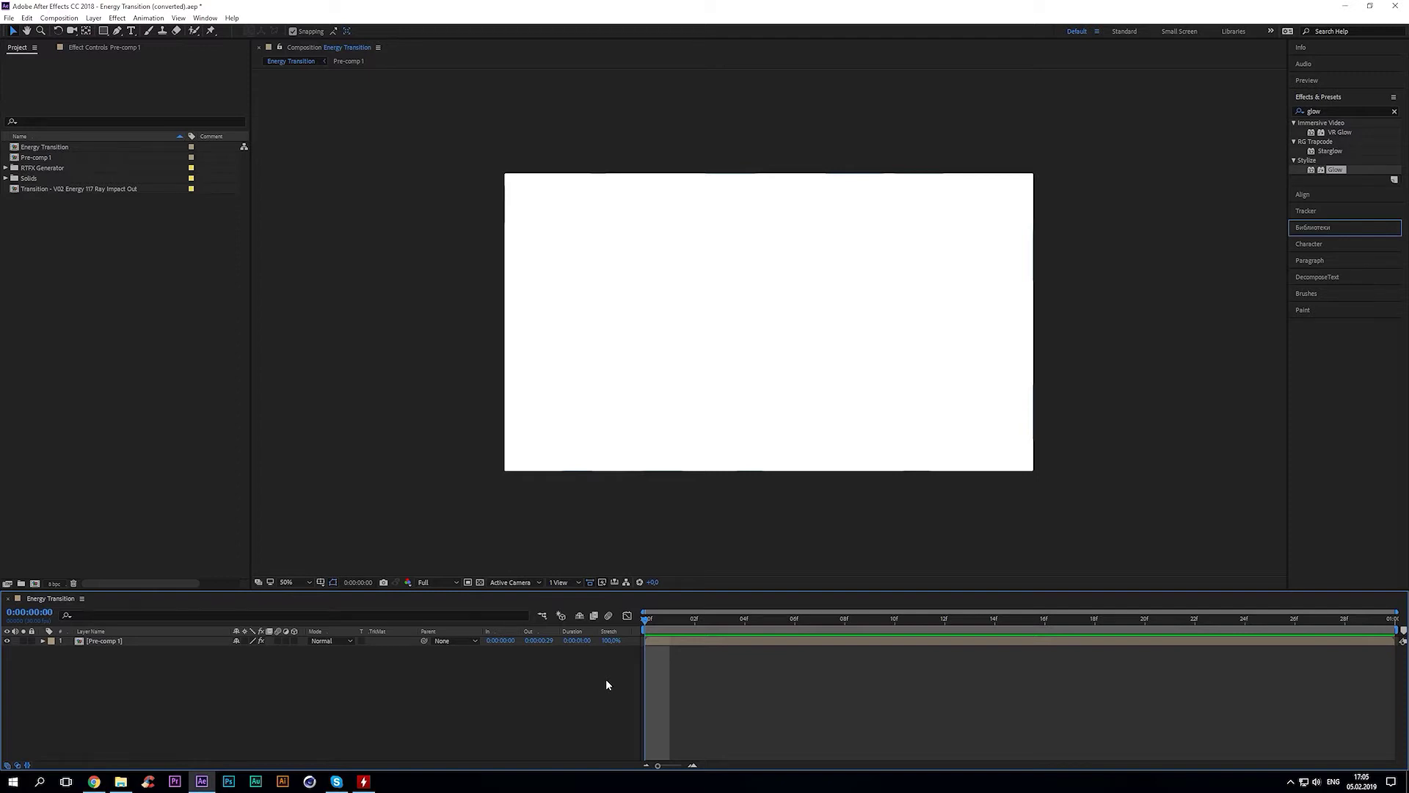
# Preview the finished transition, create an empty composition named Energy, and close Energy Transition
pyautogui.press('space')
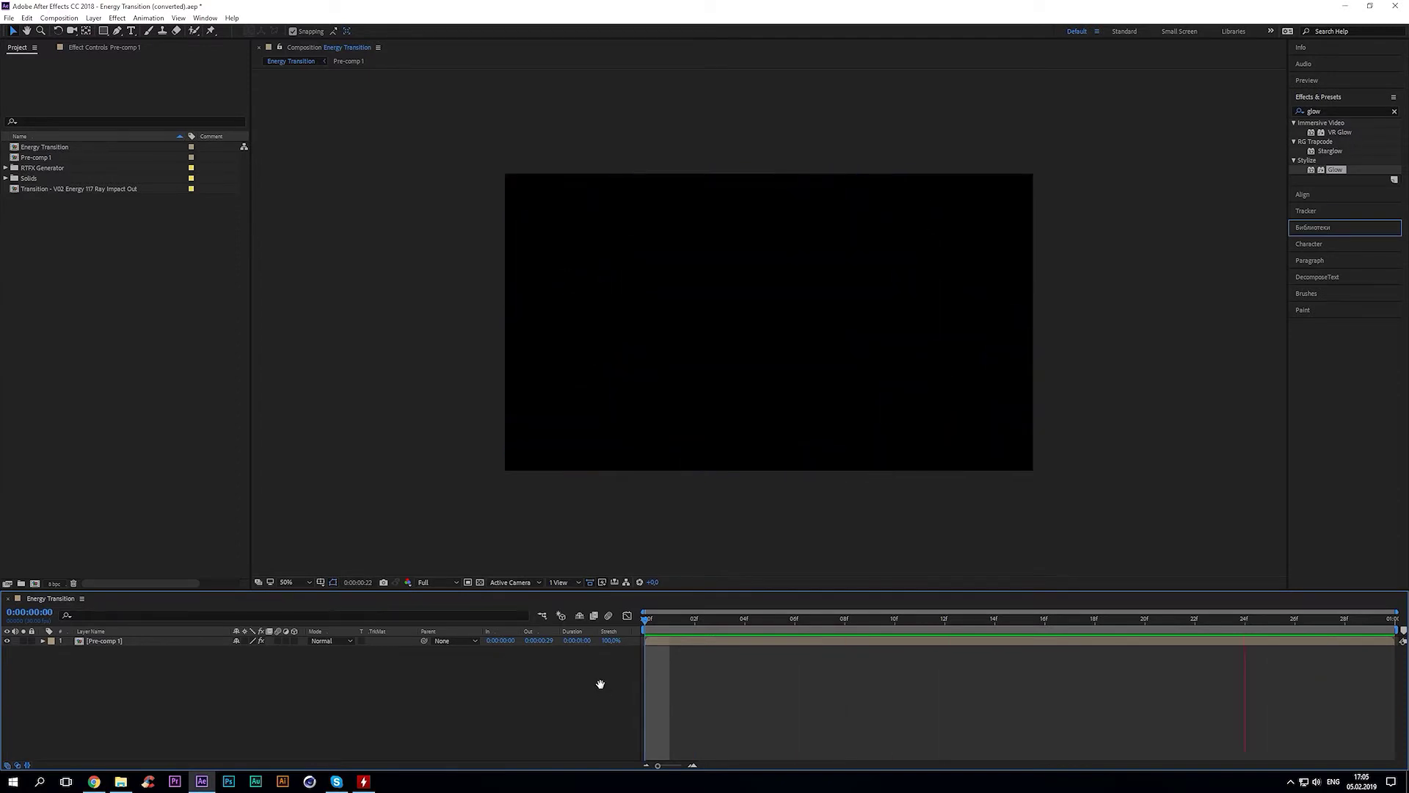
pyautogui.rightClick(65, 347)
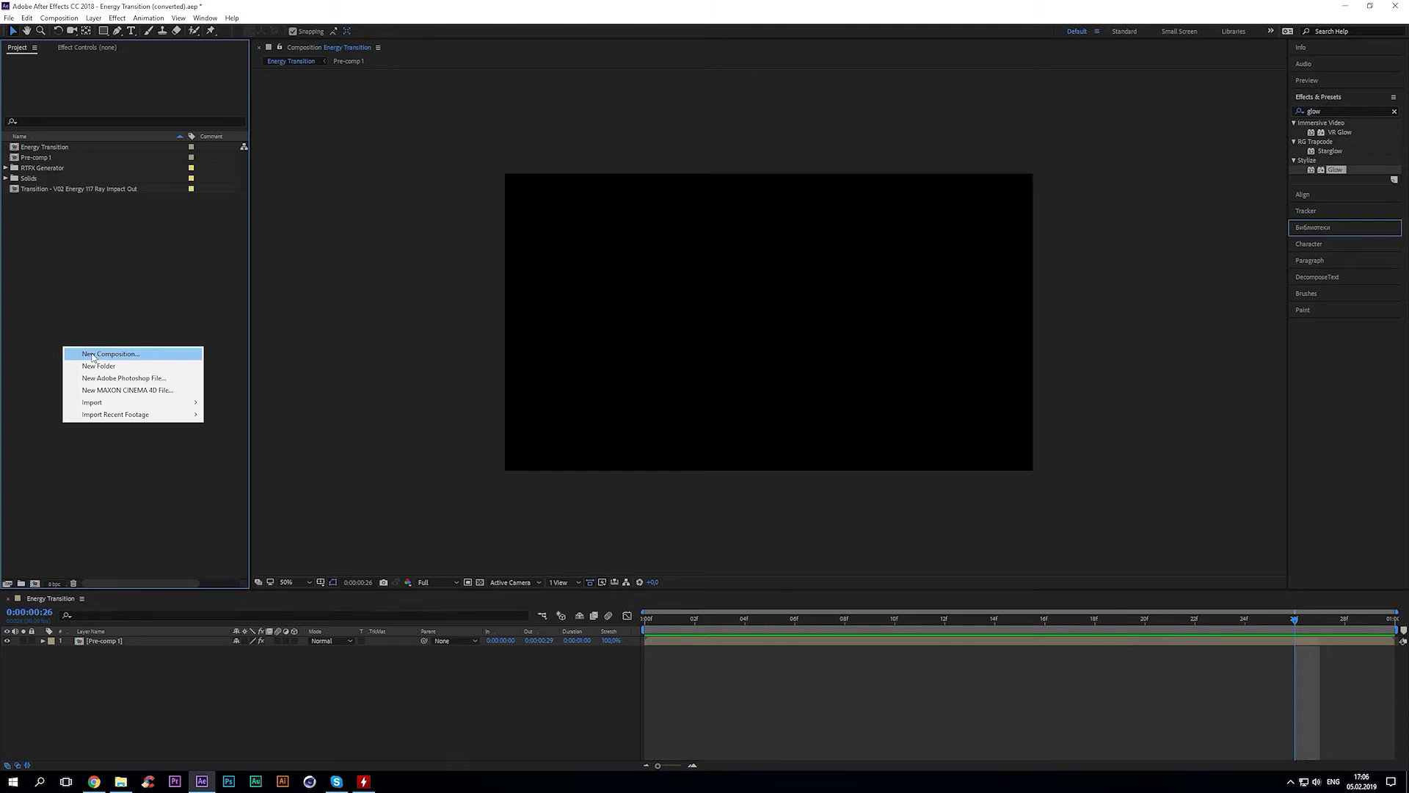
pyautogui.click(93, 355)
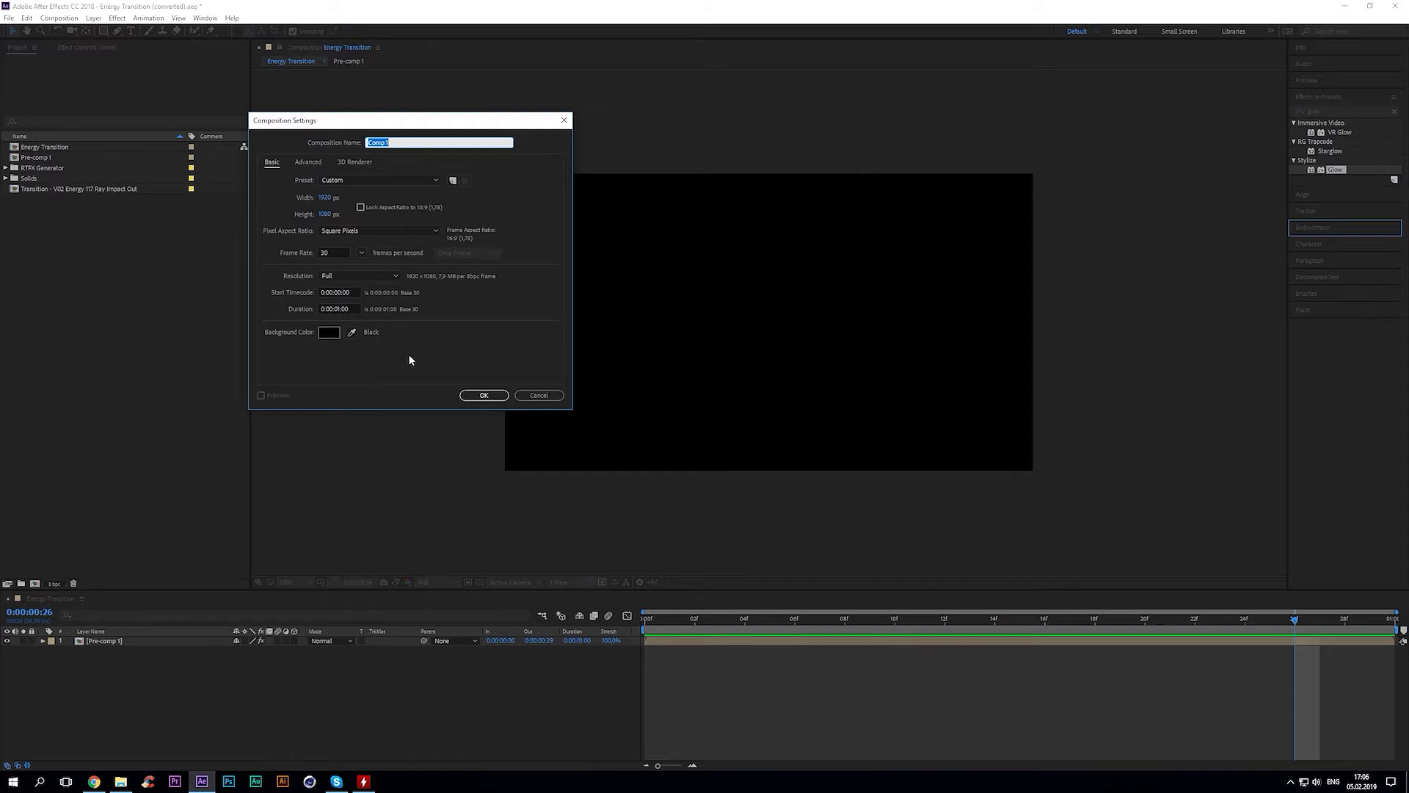
pyautogui.write('Energy')
pyautogui.click(495, 396)
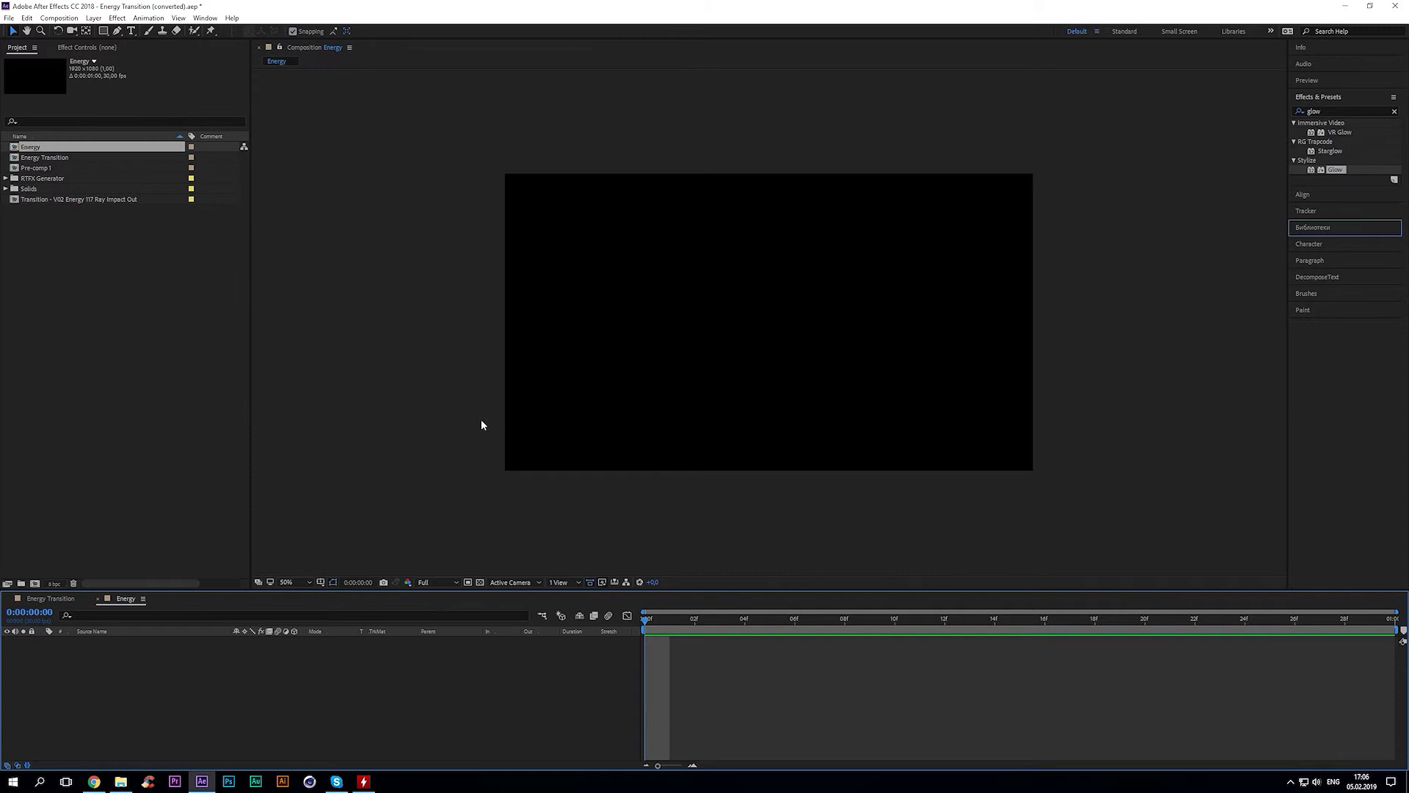
pyautogui.click(9, 598)
# Add a white solid layer to the Energy composition and search the effects list for 'fractal'
pyautogui.rightClick(91, 662)
pyautogui.moveTo(121, 547)
pyautogui.click(263, 571)
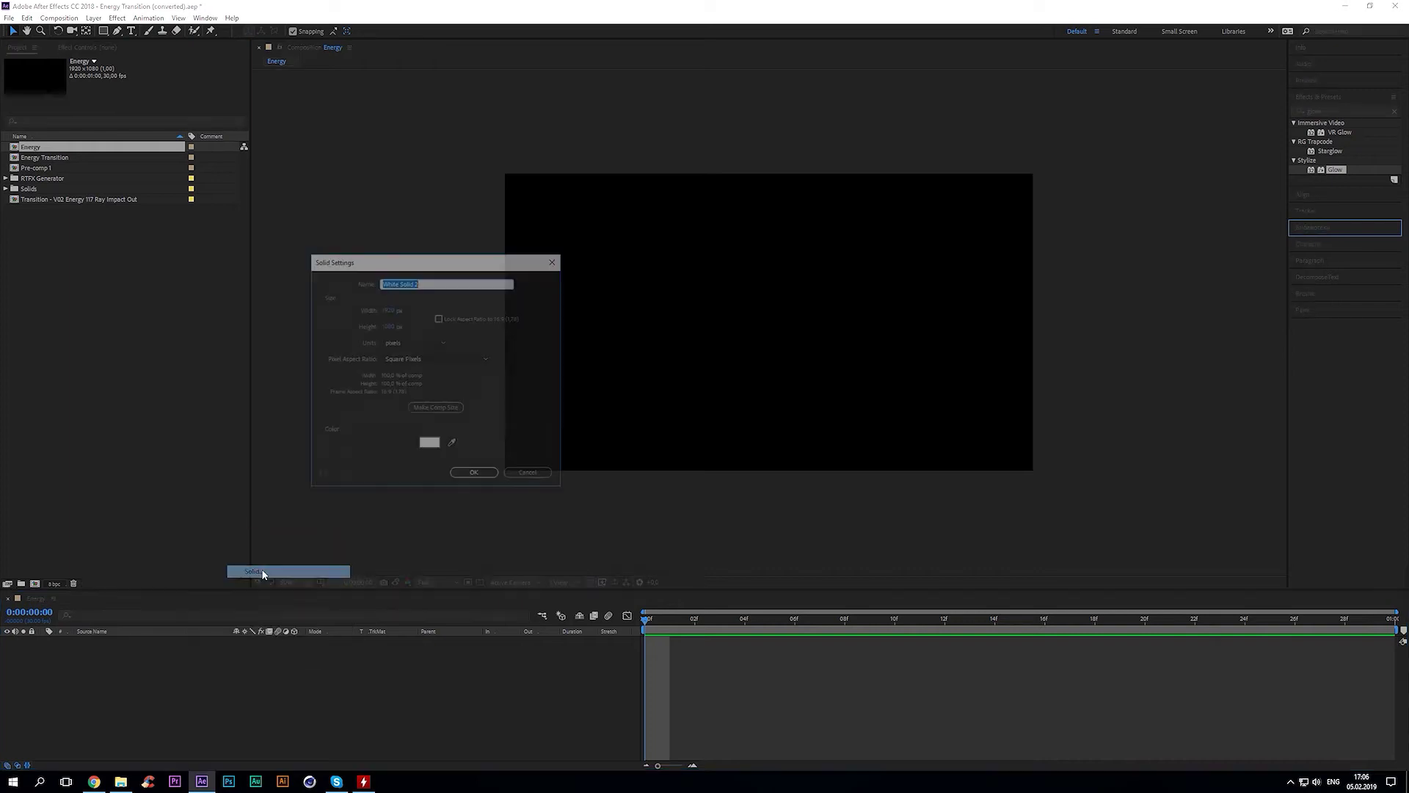
pyautogui.click(475, 472)
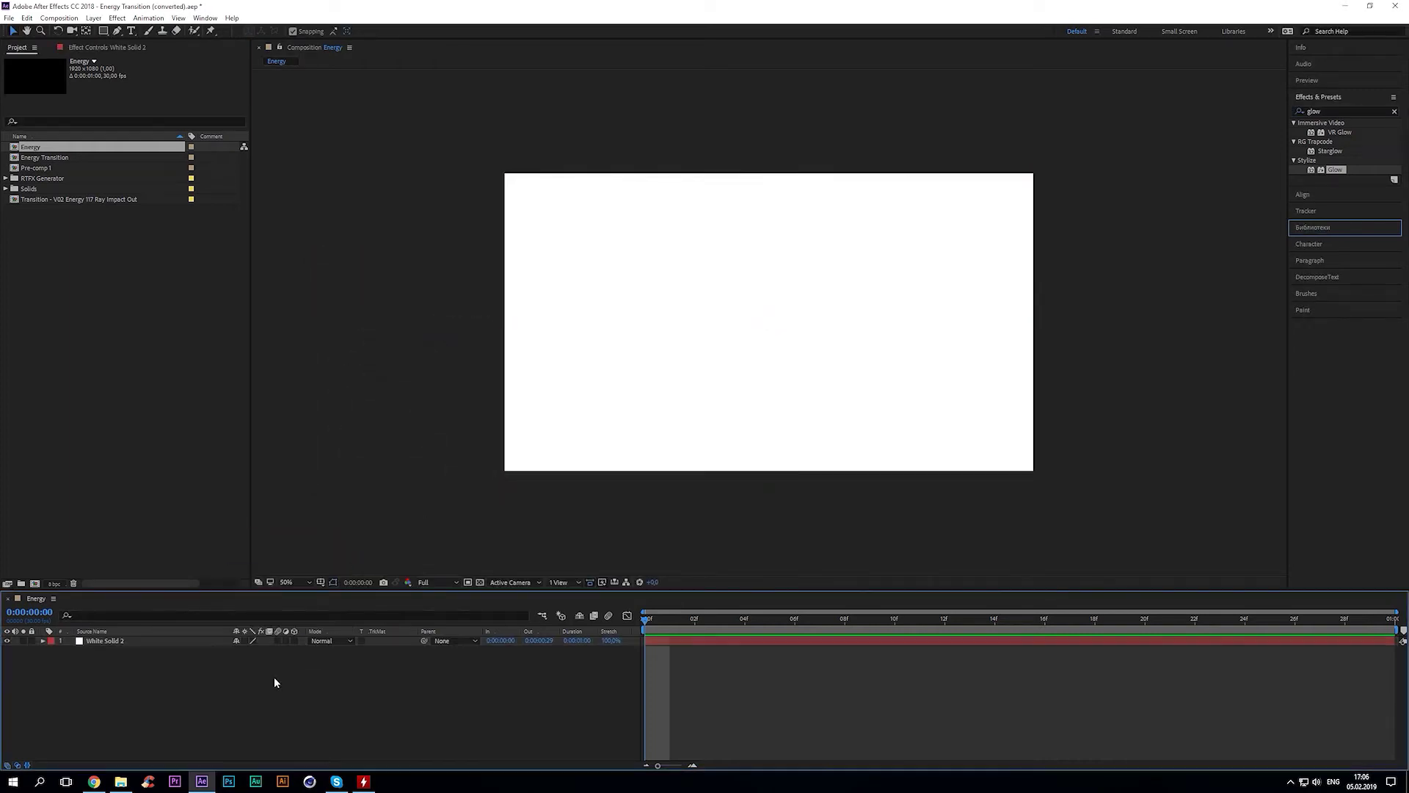
pyautogui.doubleClick(1343, 111)
pyautogui.write('f')
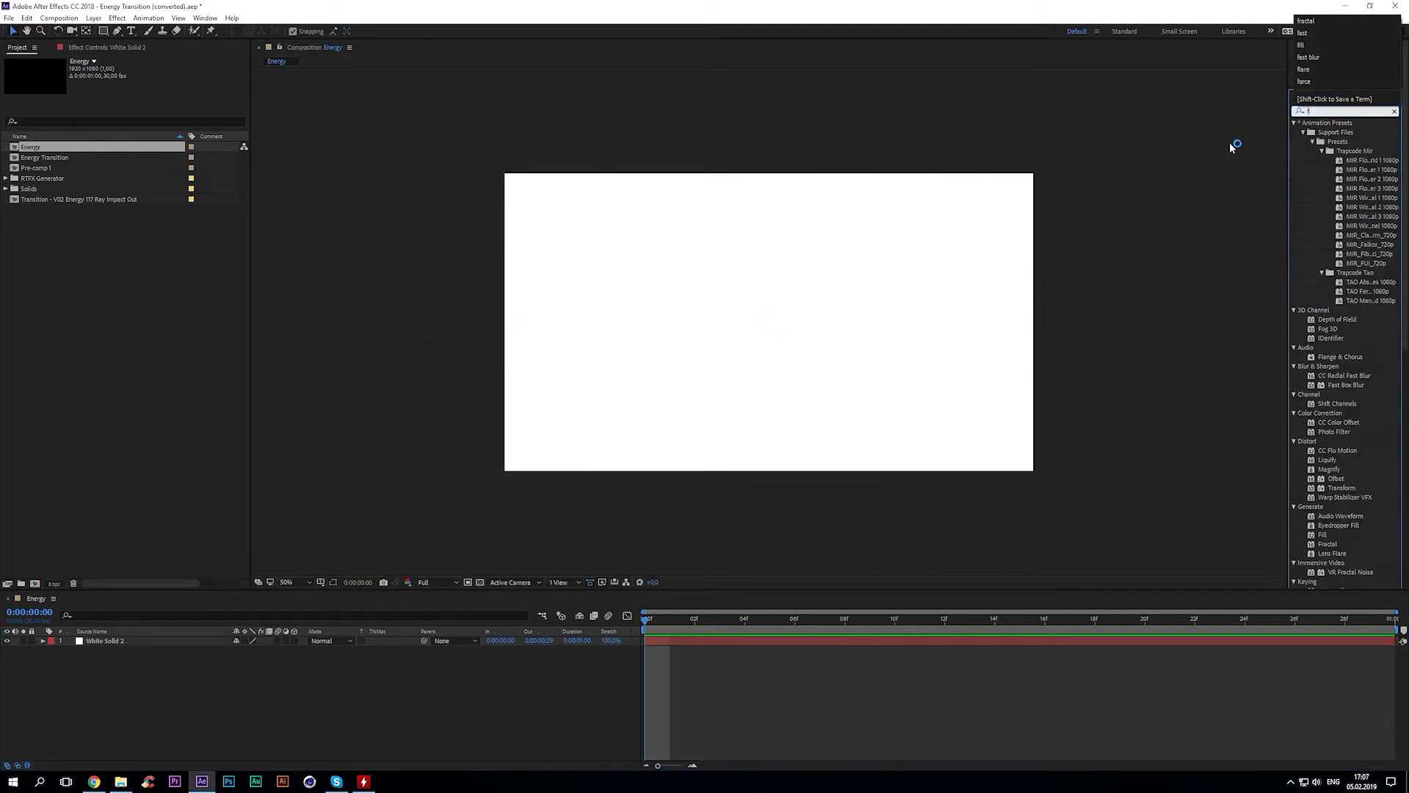
pyautogui.write('ractal')
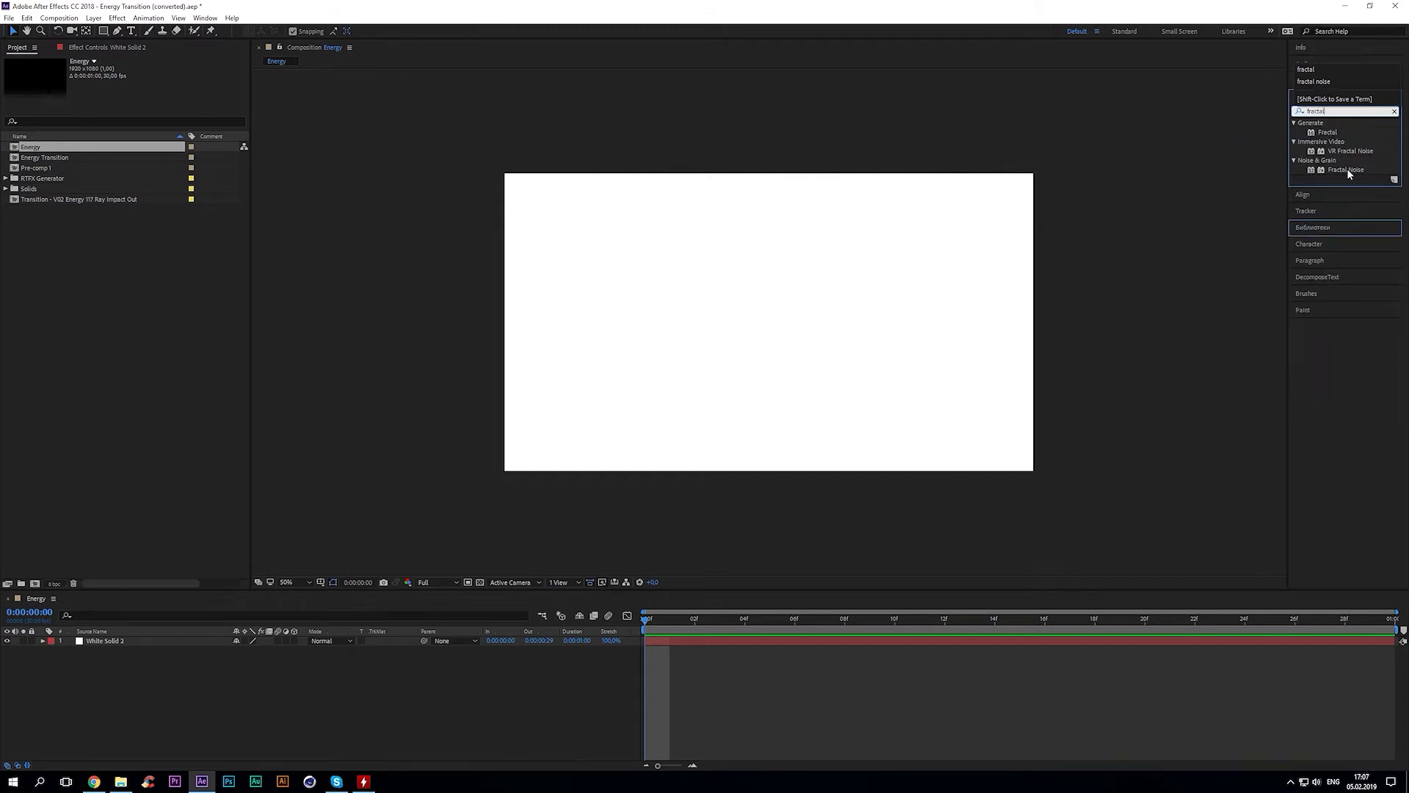
# Apply Fractal Noise to White Solid 2 and turn off its Uniform Scaling
pyautogui.moveTo(1349, 174); pyautogui.dragTo(178, 644)
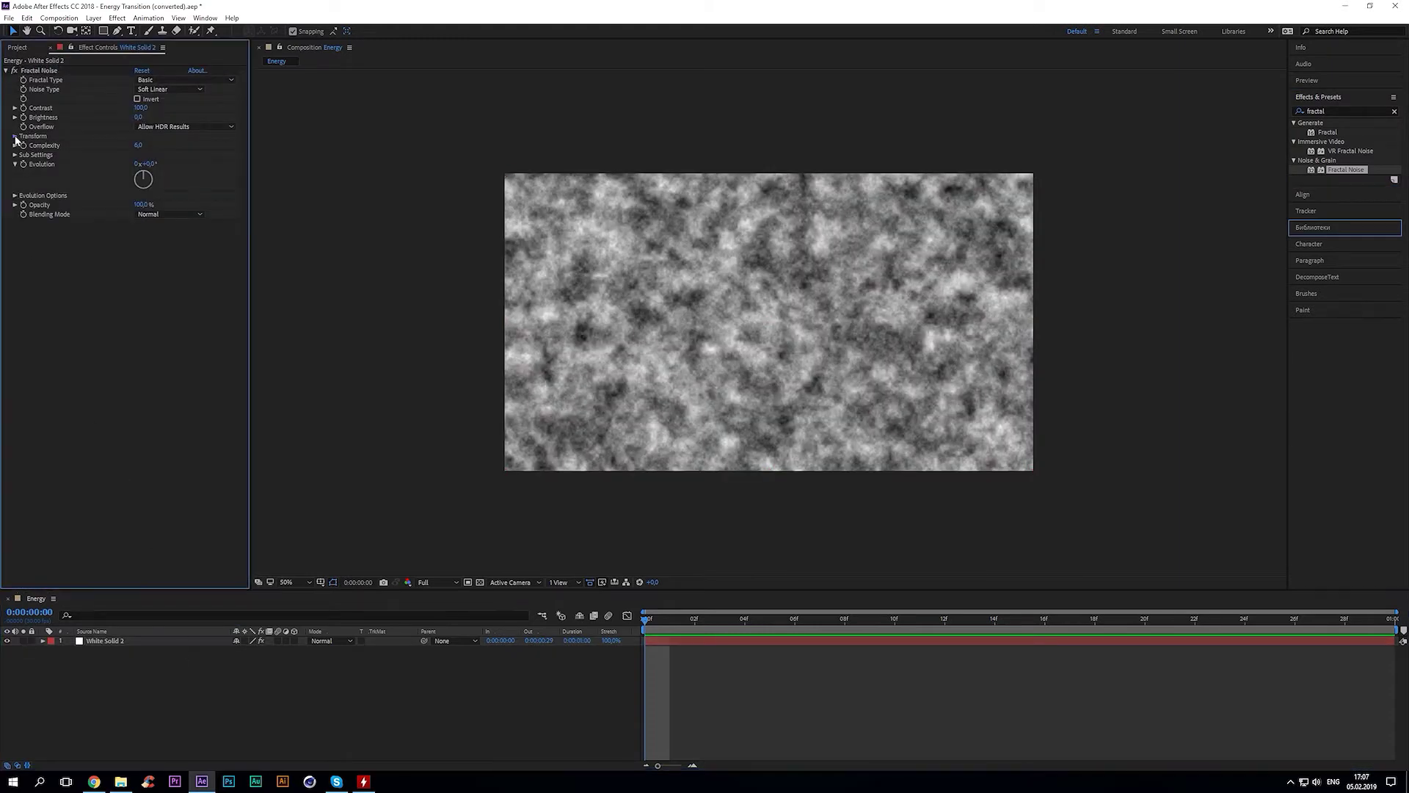
pyautogui.click(15, 136)
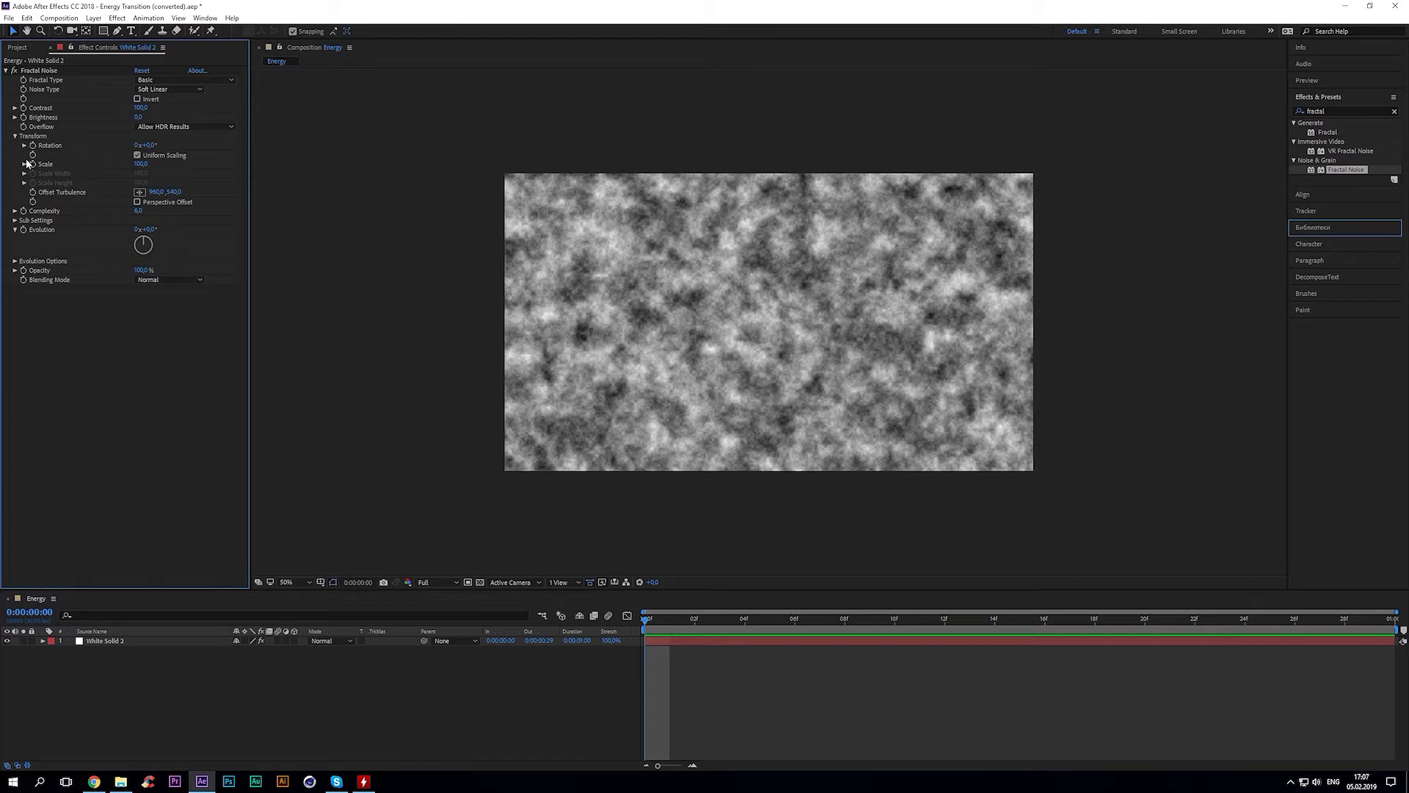
pyautogui.click(136, 161)
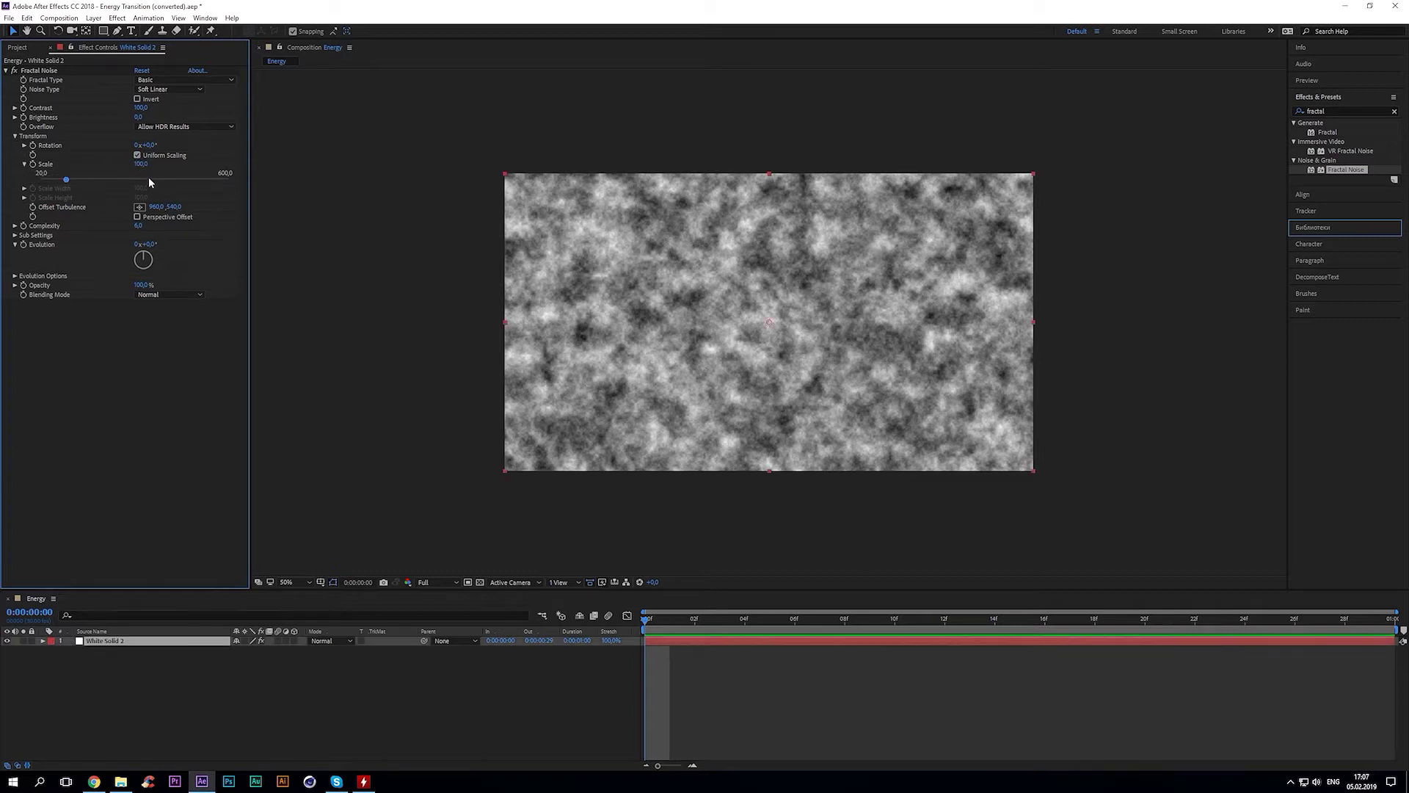
pyautogui.click(137, 155)
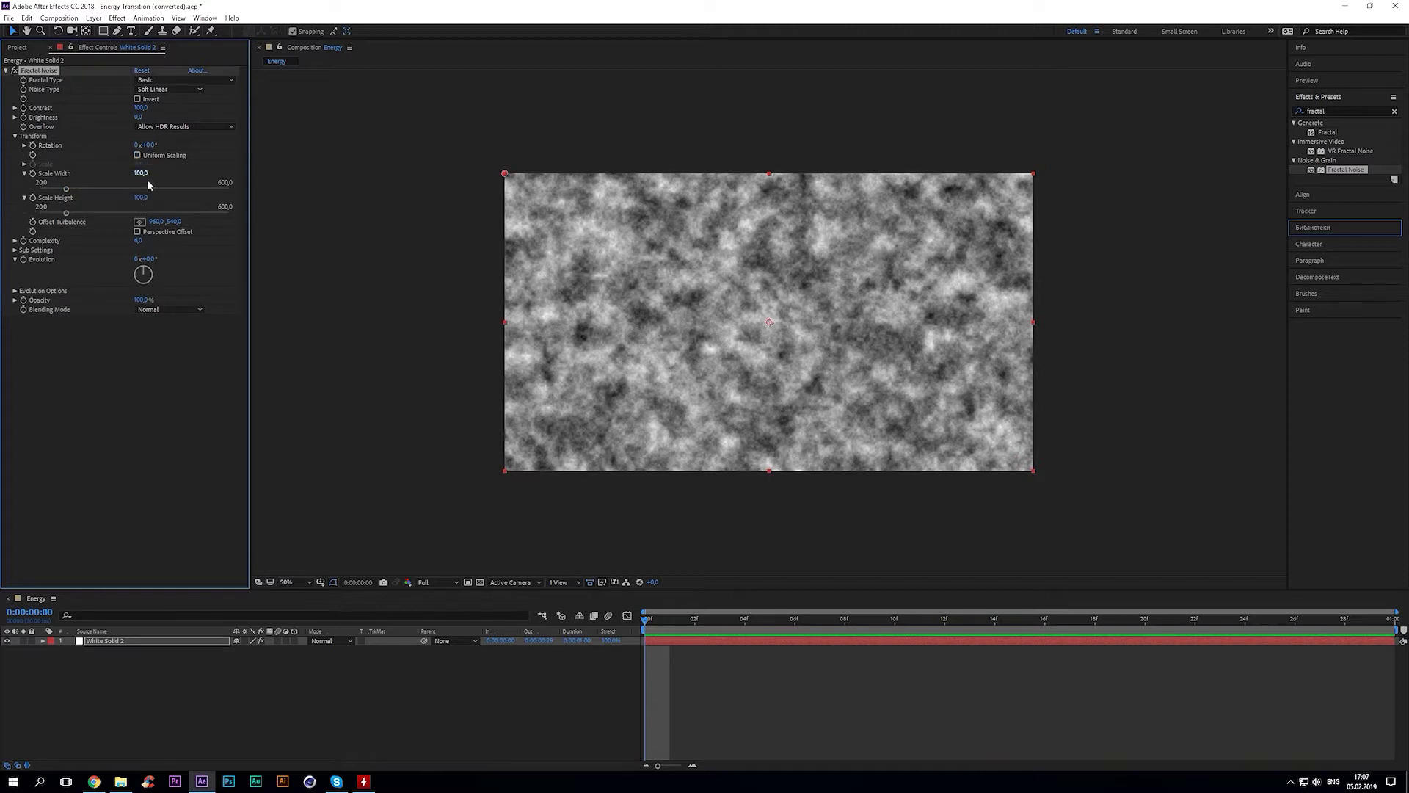
# Set the noise Scale Height much larger and Scale Width to 85
pyautogui.click(140, 198)
pyautogui.write('50')
pyautogui.press('Return')
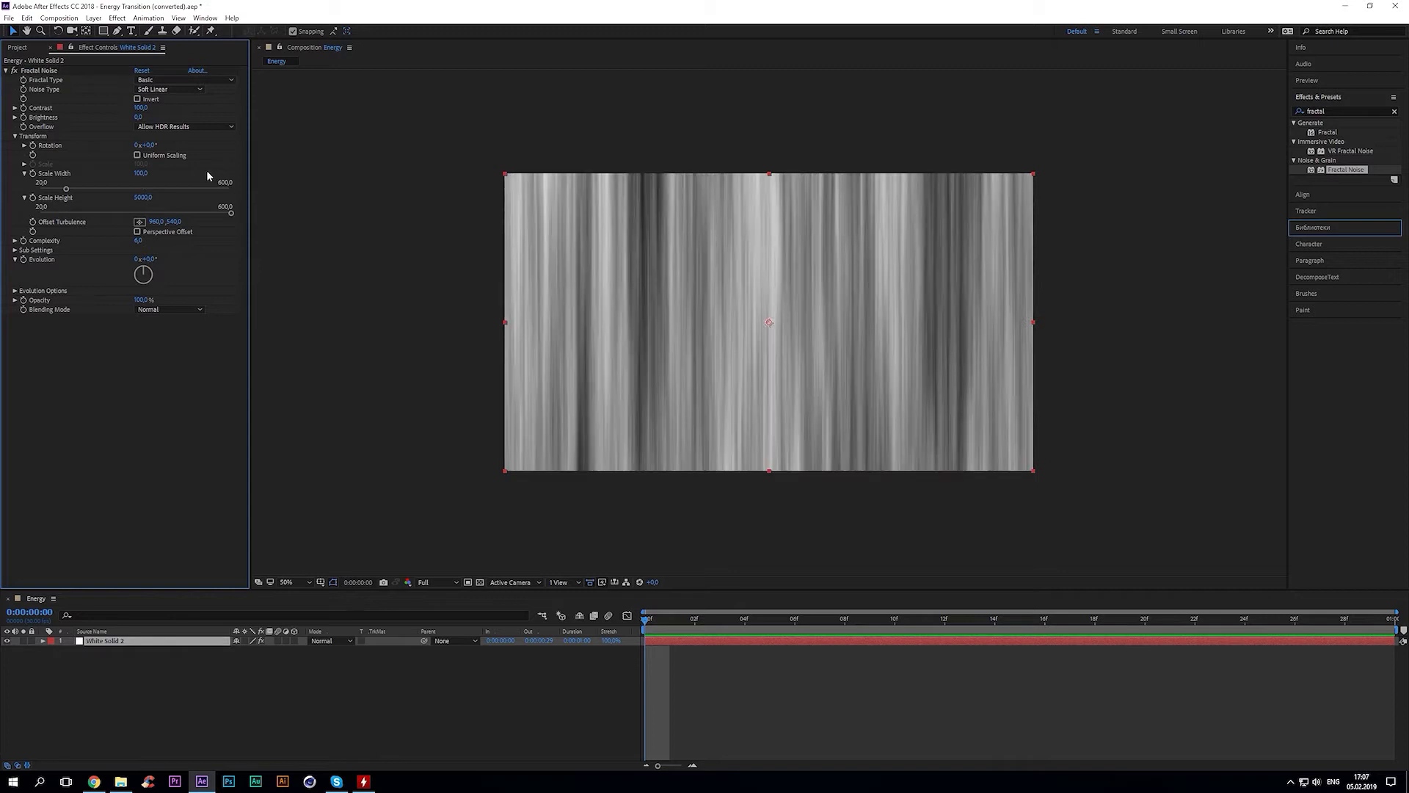
pyautogui.click(145, 174)
pyautogui.write('85')
pyautogui.press('Return')
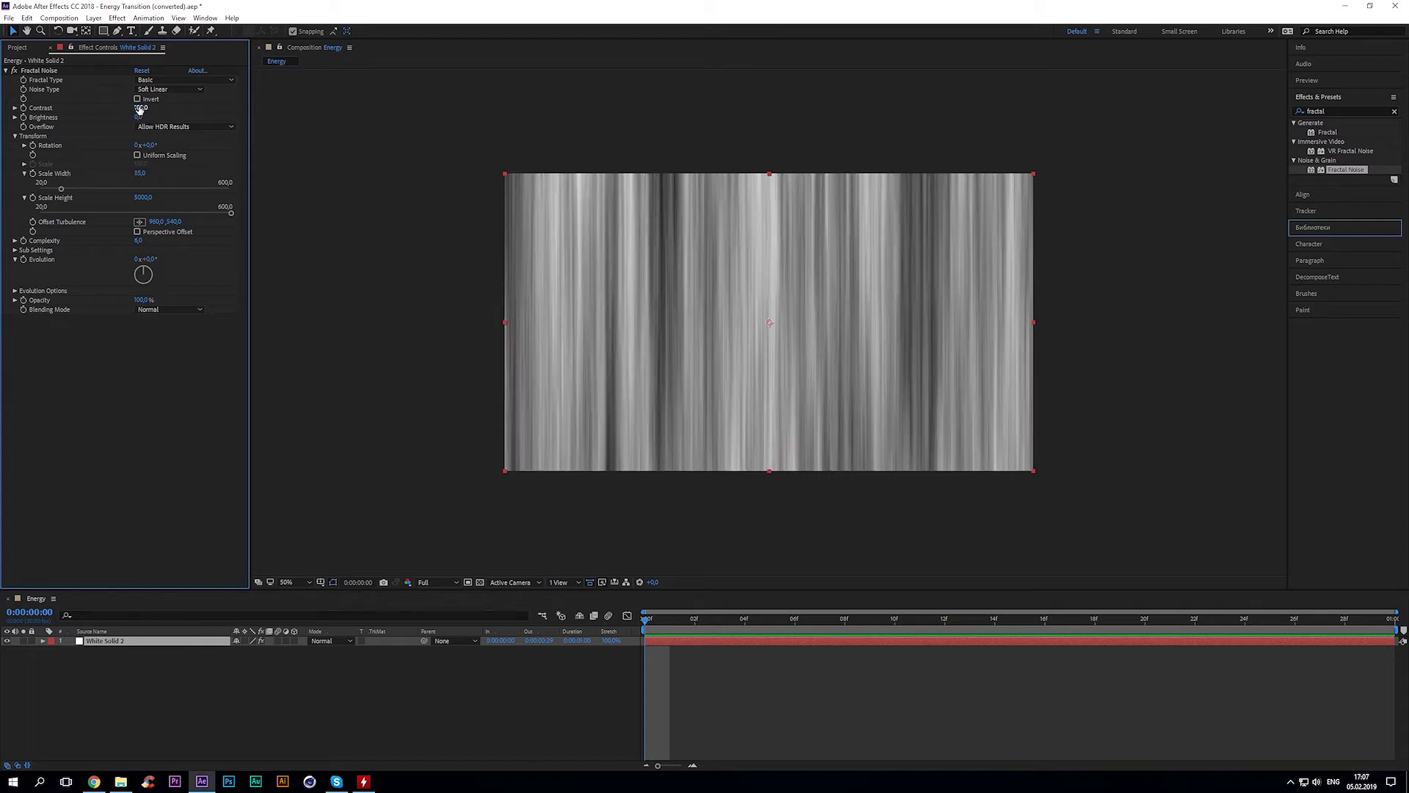
# Set Fractal Noise Contrast to 4000 and Brightness to 1500
pyautogui.click(139, 108)
pyautogui.write('400')
pyautogui.press('Return')
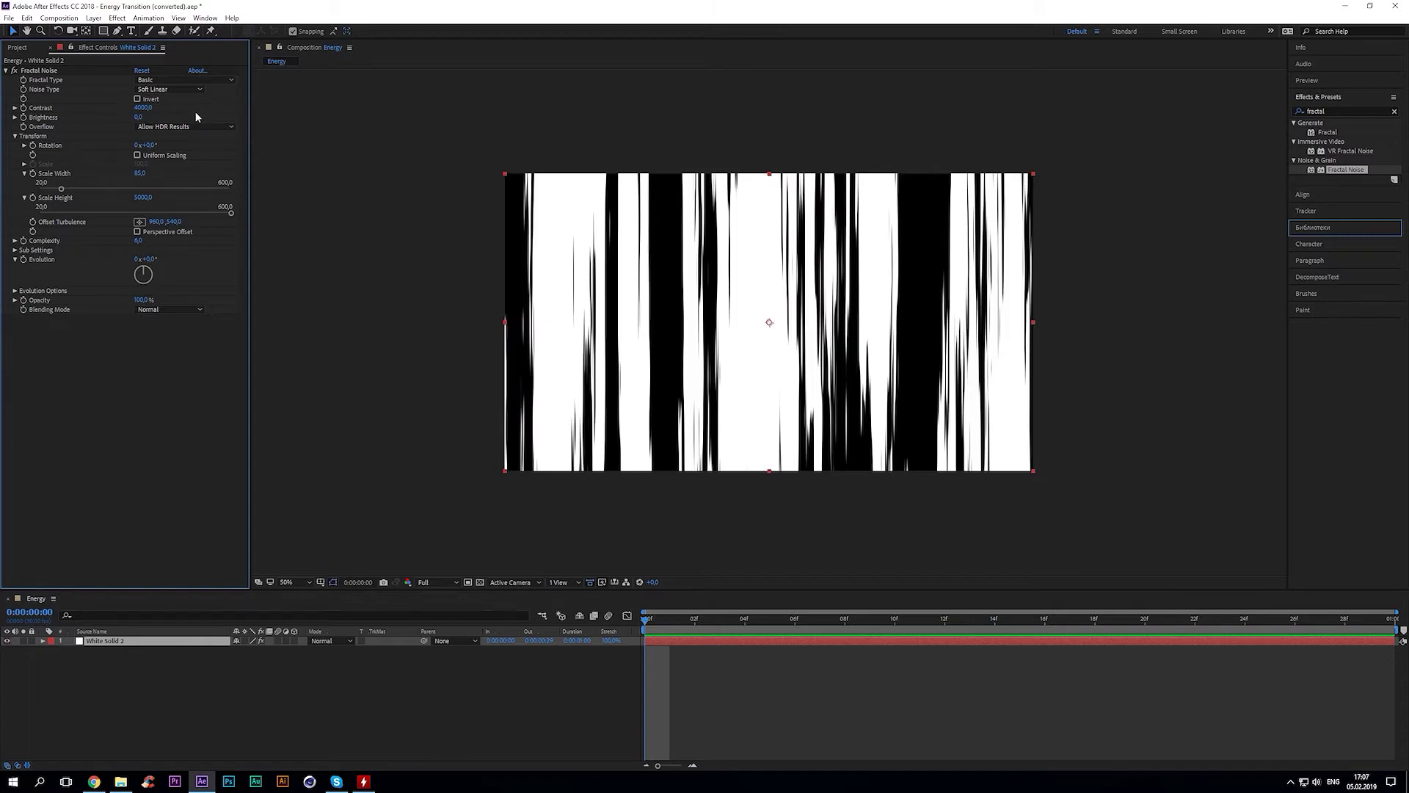
pyautogui.click(139, 117)
pyautogui.write('150')
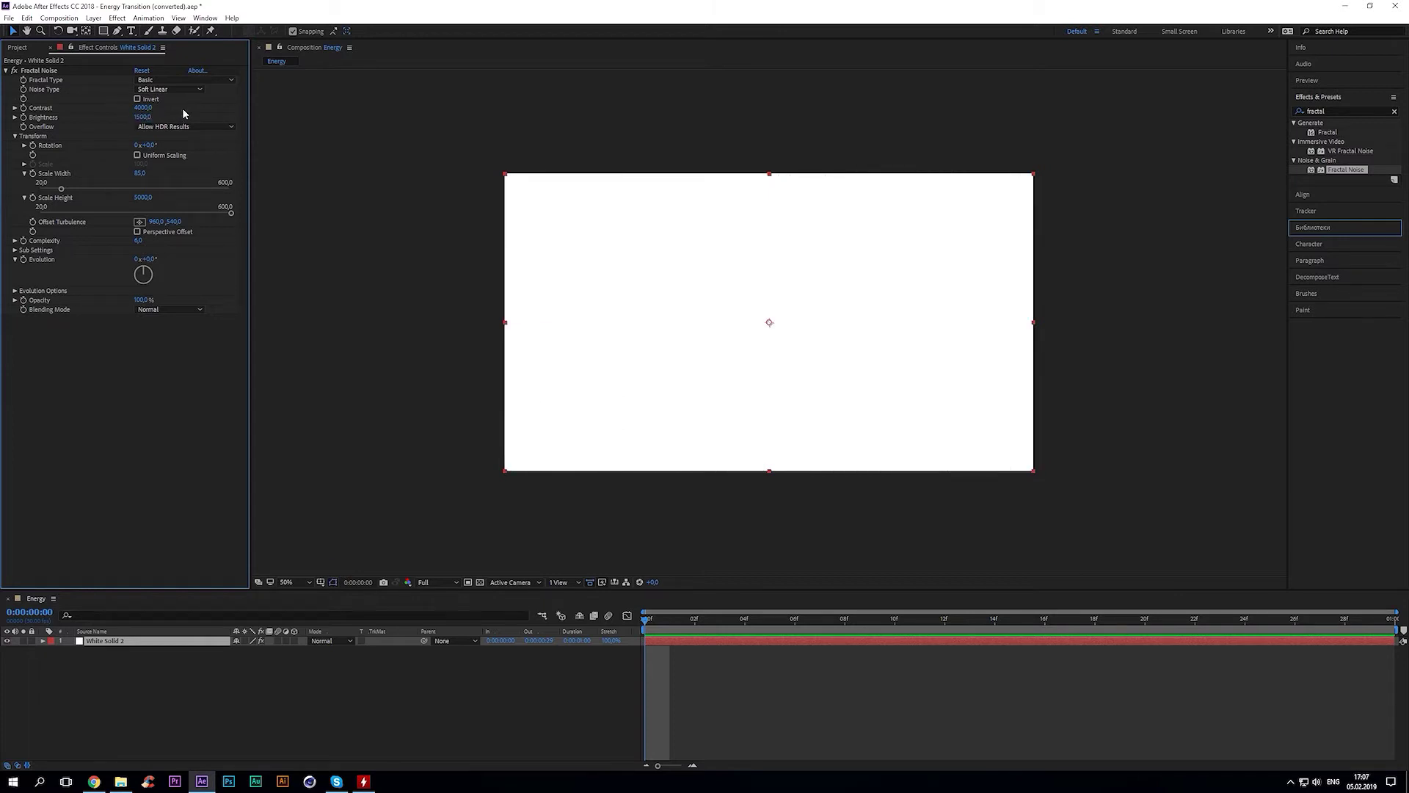
# Keyframe Contrast and Brightness at the first frame, reveal the keyframes with U, and preview
pyautogui.click(23, 108)
pyautogui.click(23, 118)
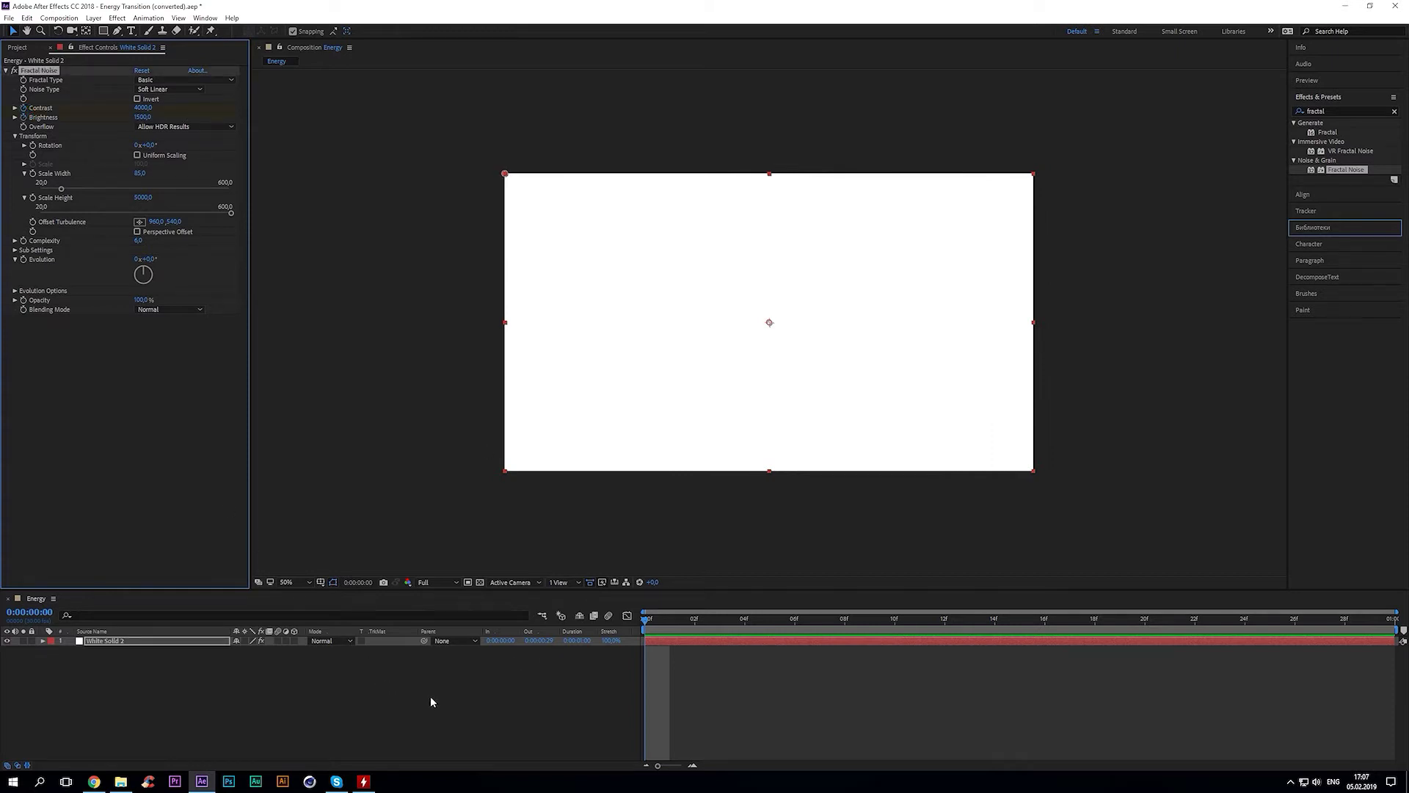
pyautogui.click(663, 643)
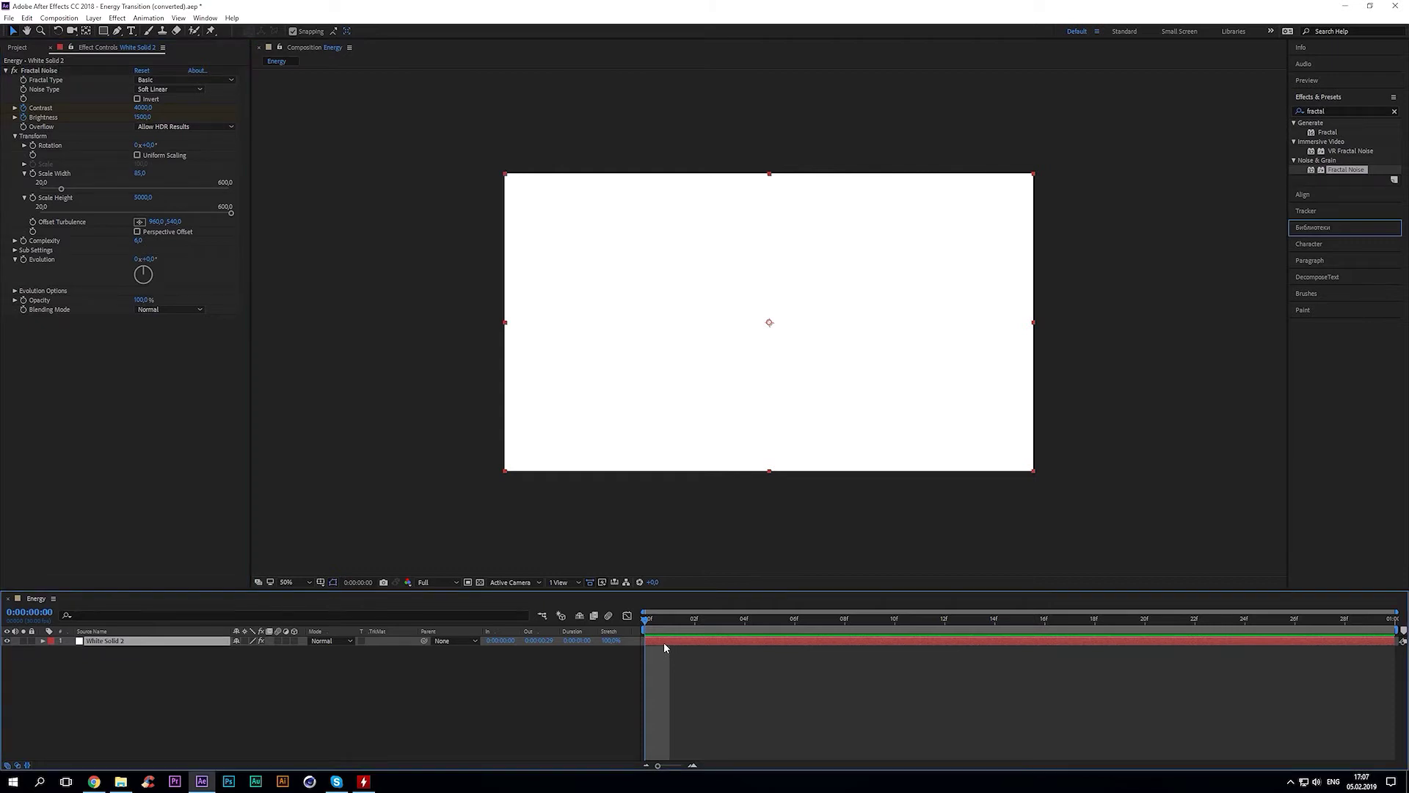
pyautogui.press('u')
pyautogui.press('space')
# At frame 20, keyframe Contrast 5500 and Brightness -3000
pyautogui.moveTo(1084, 633); pyautogui.dragTo(1146, 633)
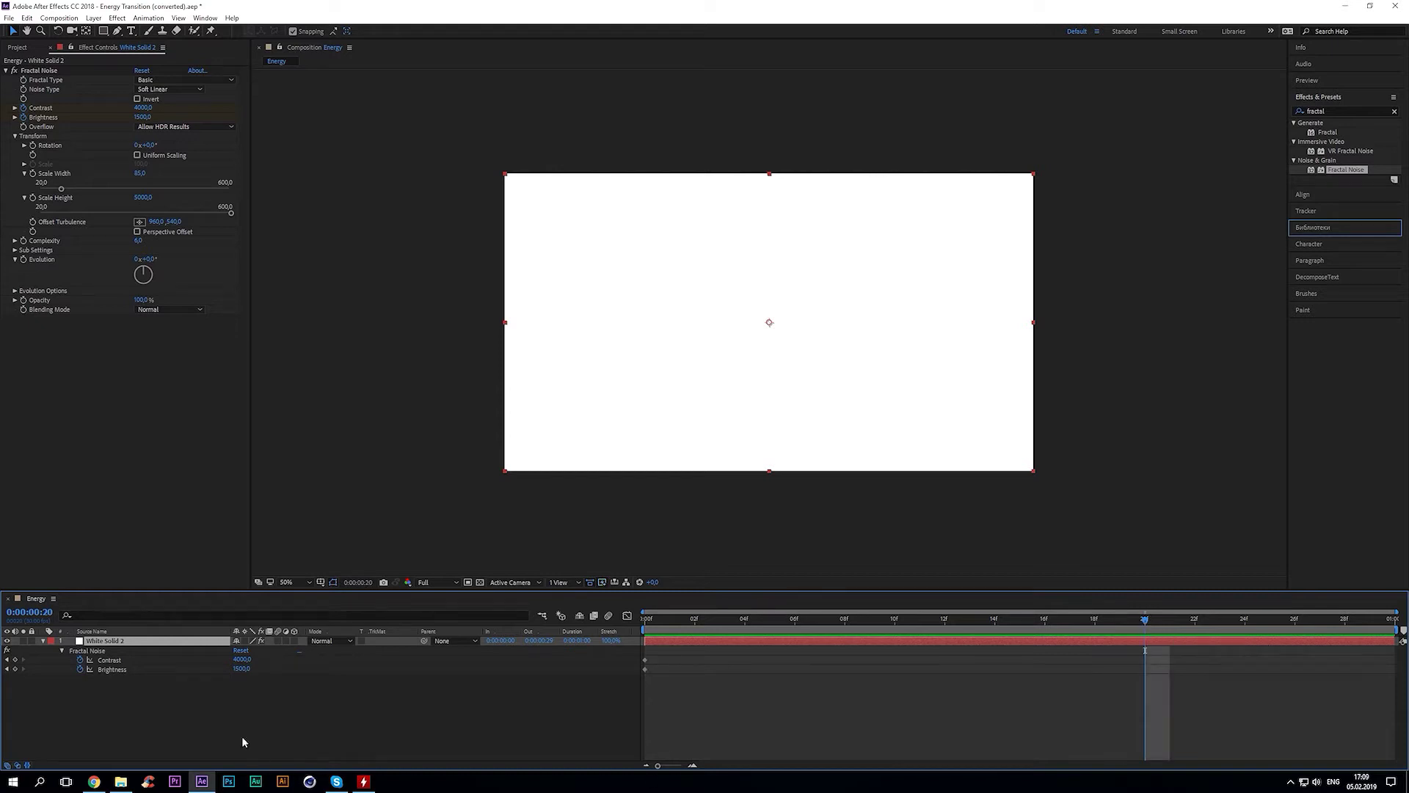
pyautogui.click(143, 108)
pyautogui.write('500')
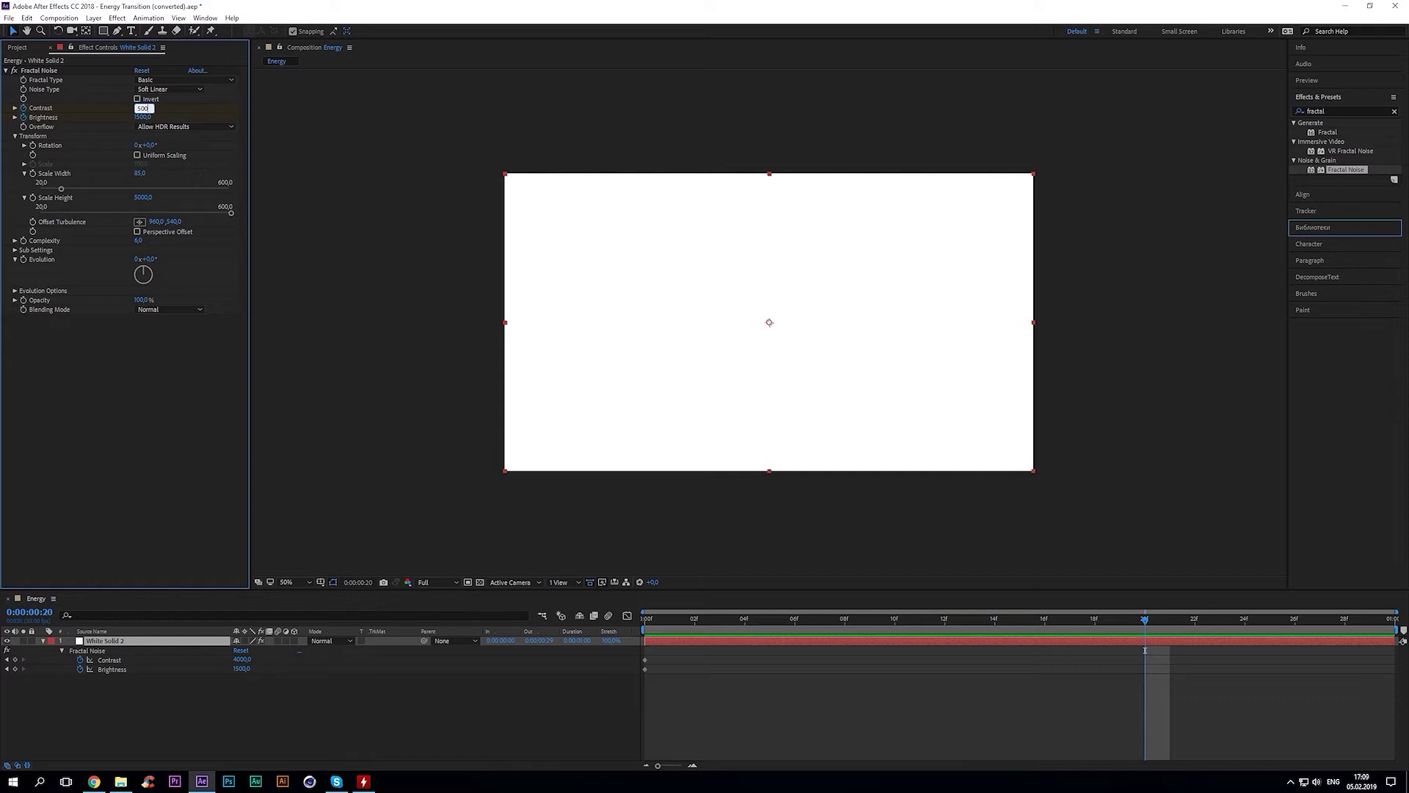
pyautogui.press('Tab')
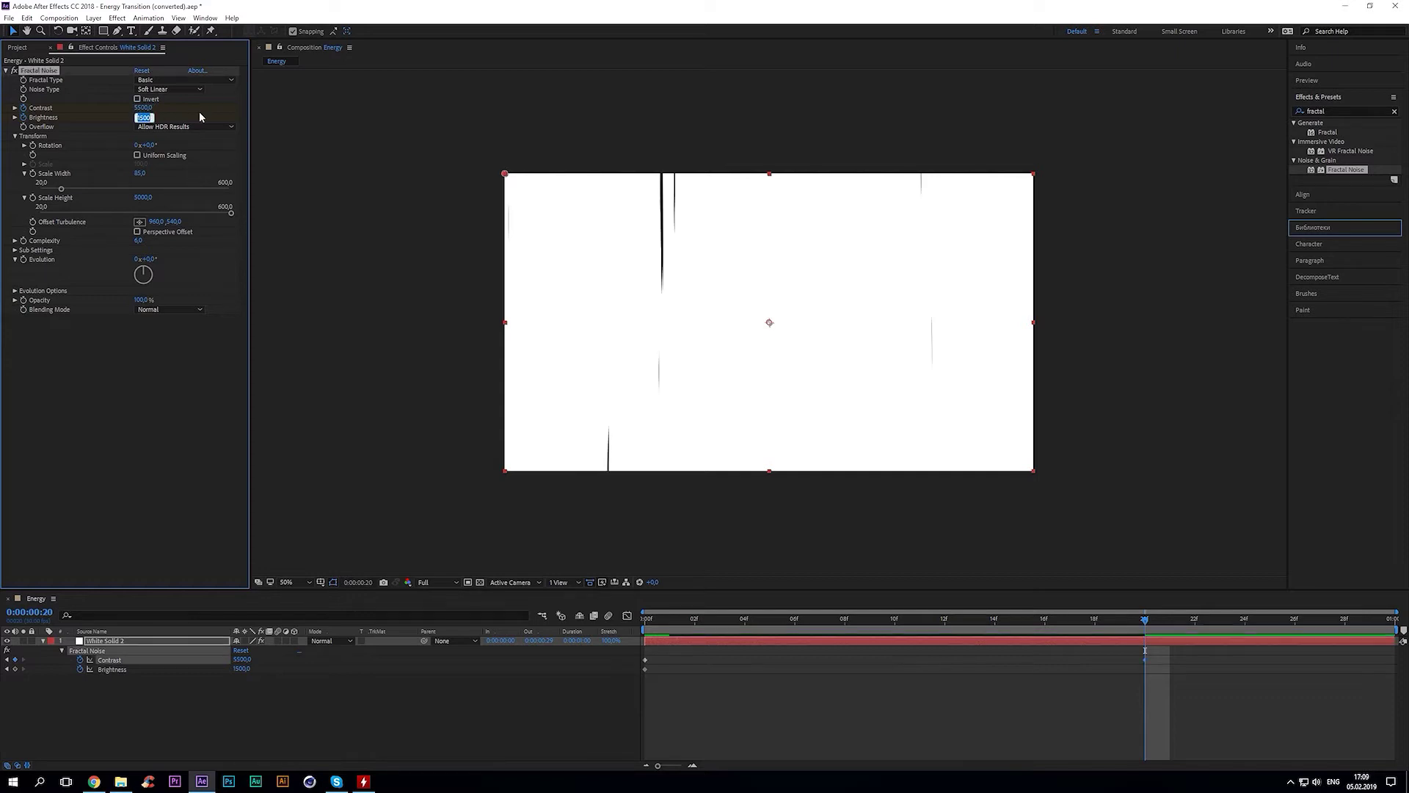
pyautogui.write('-3000')
pyautogui.press('Return')
# Preview the noise animation from the start and collapse the White Solid 2 layer
pyautogui.press('Home')
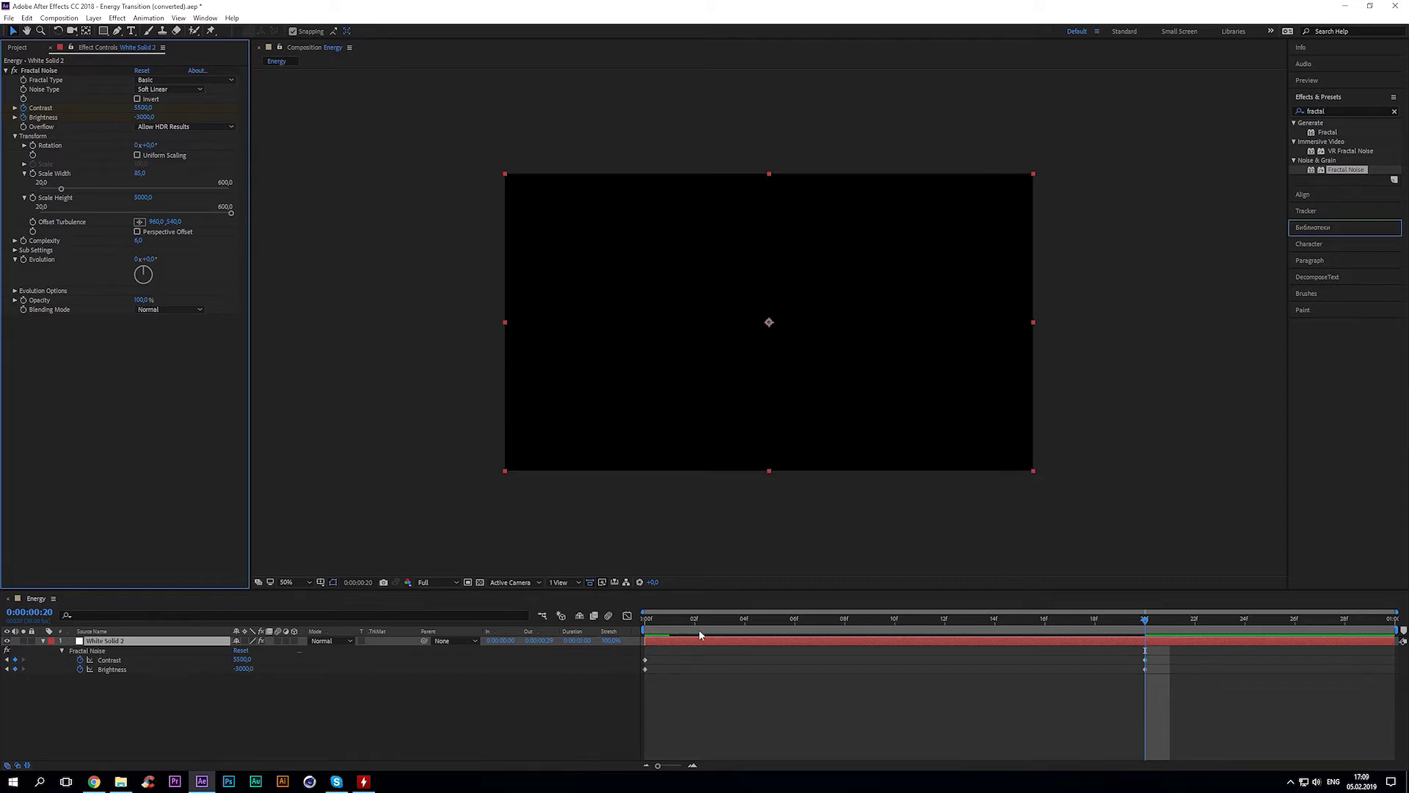
pyautogui.press('space')
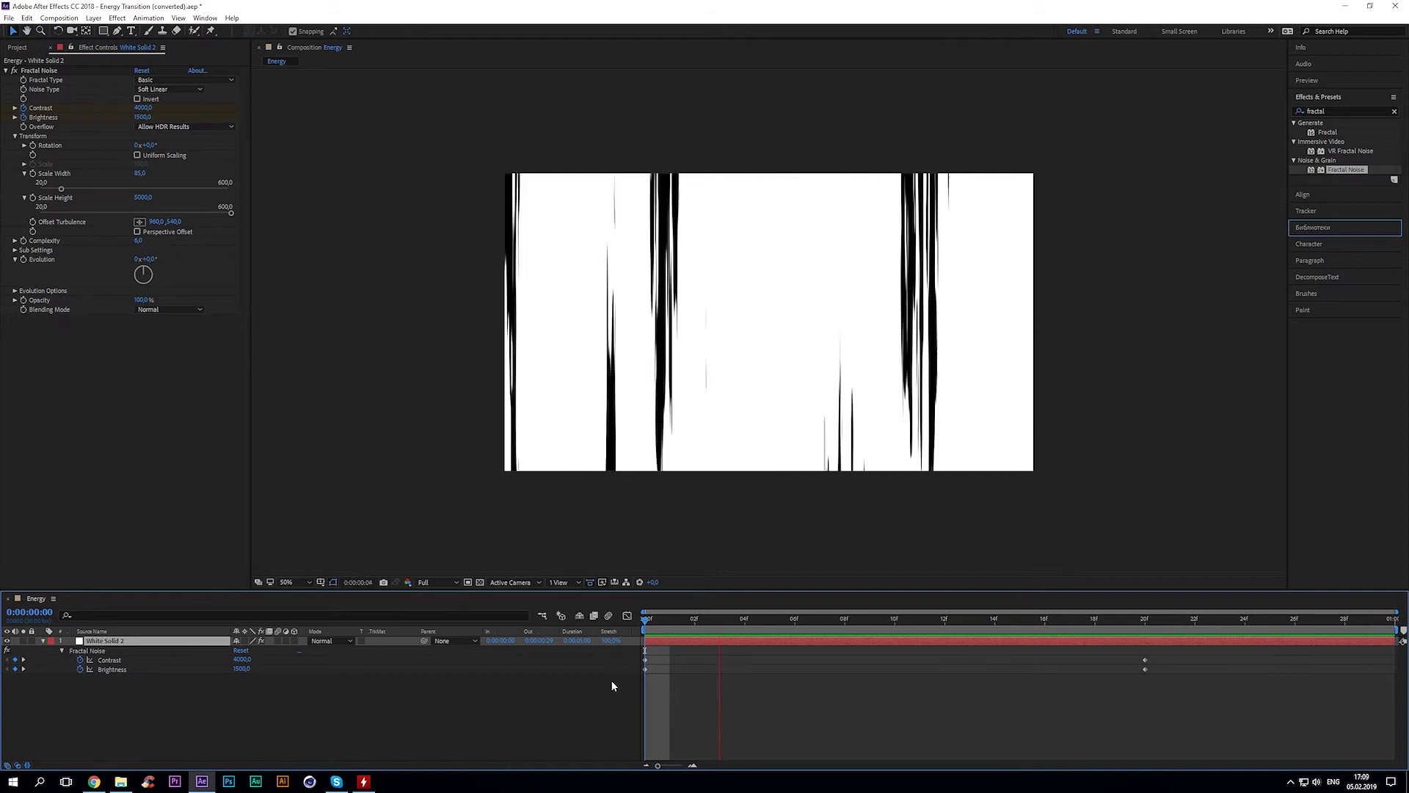
pyautogui.click(423, 715)
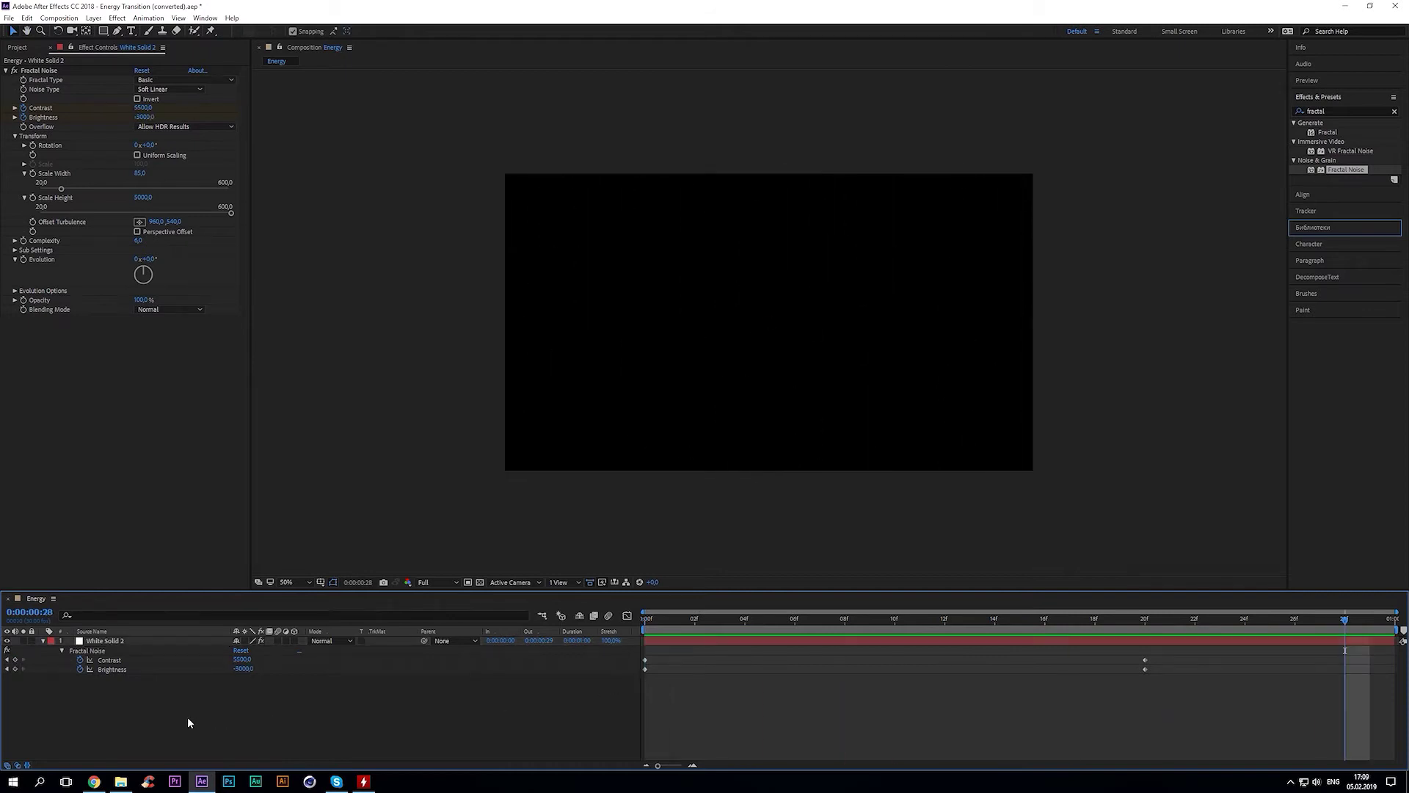
pyautogui.click(43, 641)
# Apply Polar Coordinates to White Solid 2 with Type of Conversion set to Rect to Polar
pyautogui.click(1332, 110)
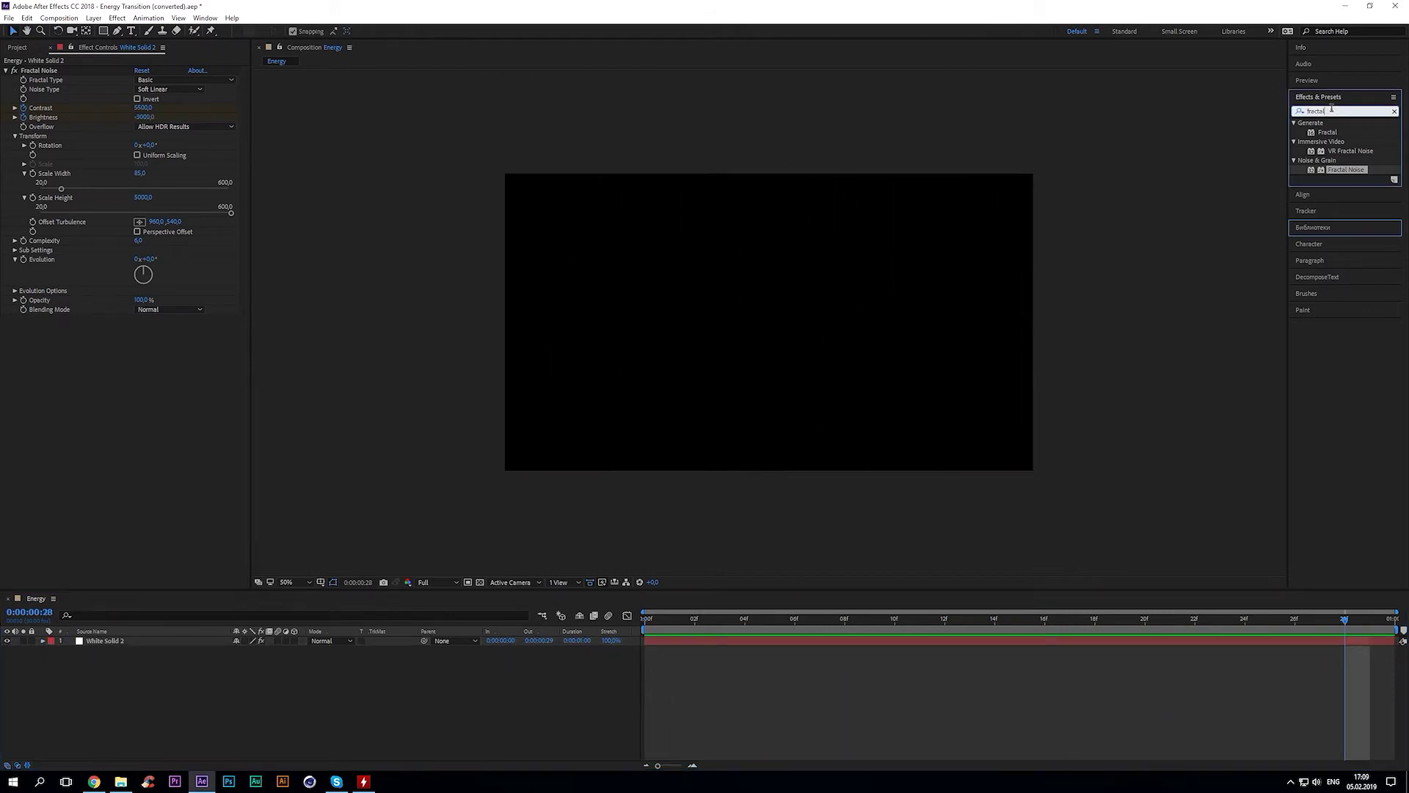
pyautogui.press('BackSpace')
pyautogui.press('BackSpace')
pyautogui.press('BackSpace')
pyautogui.write('pola')
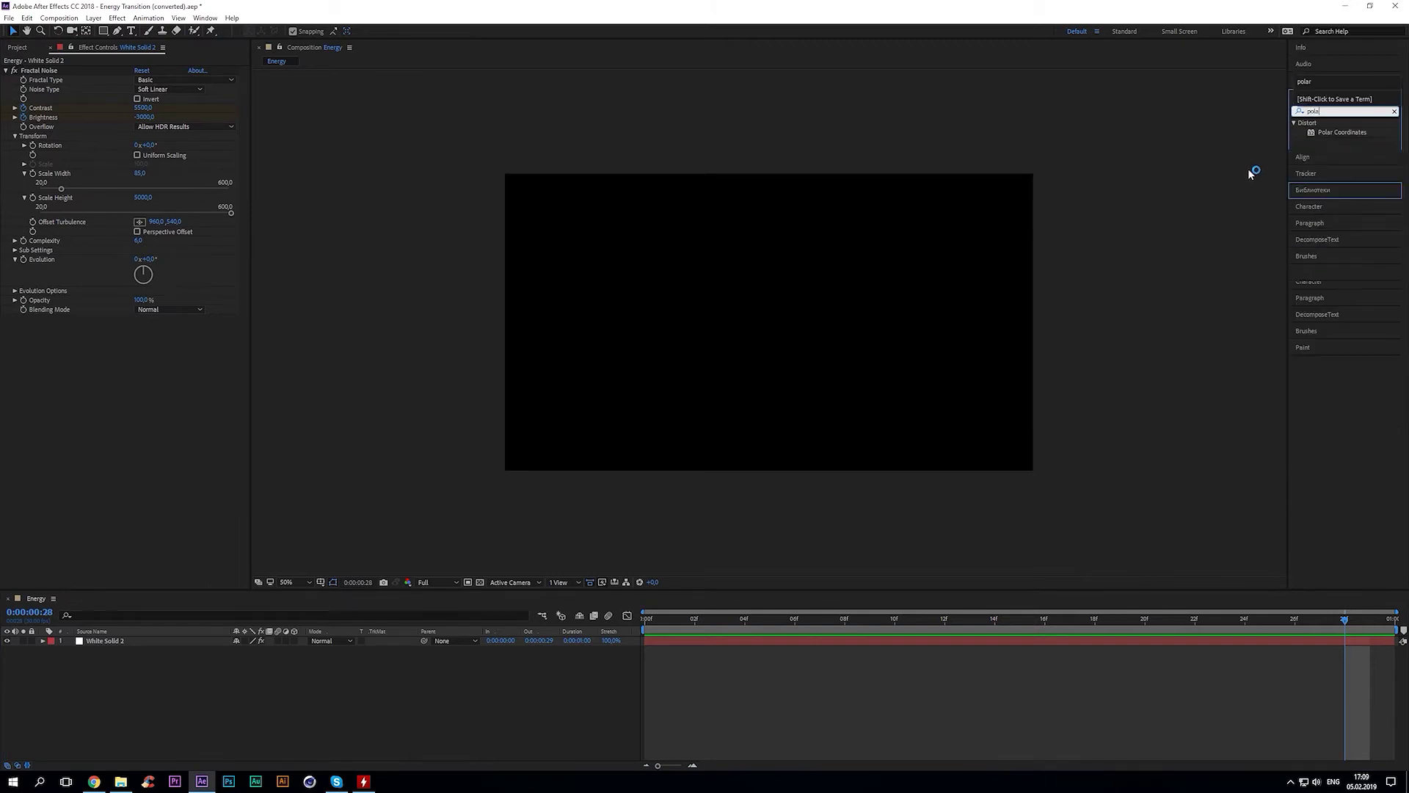
pyautogui.moveTo(1343, 133); pyautogui.dragTo(38, 443)
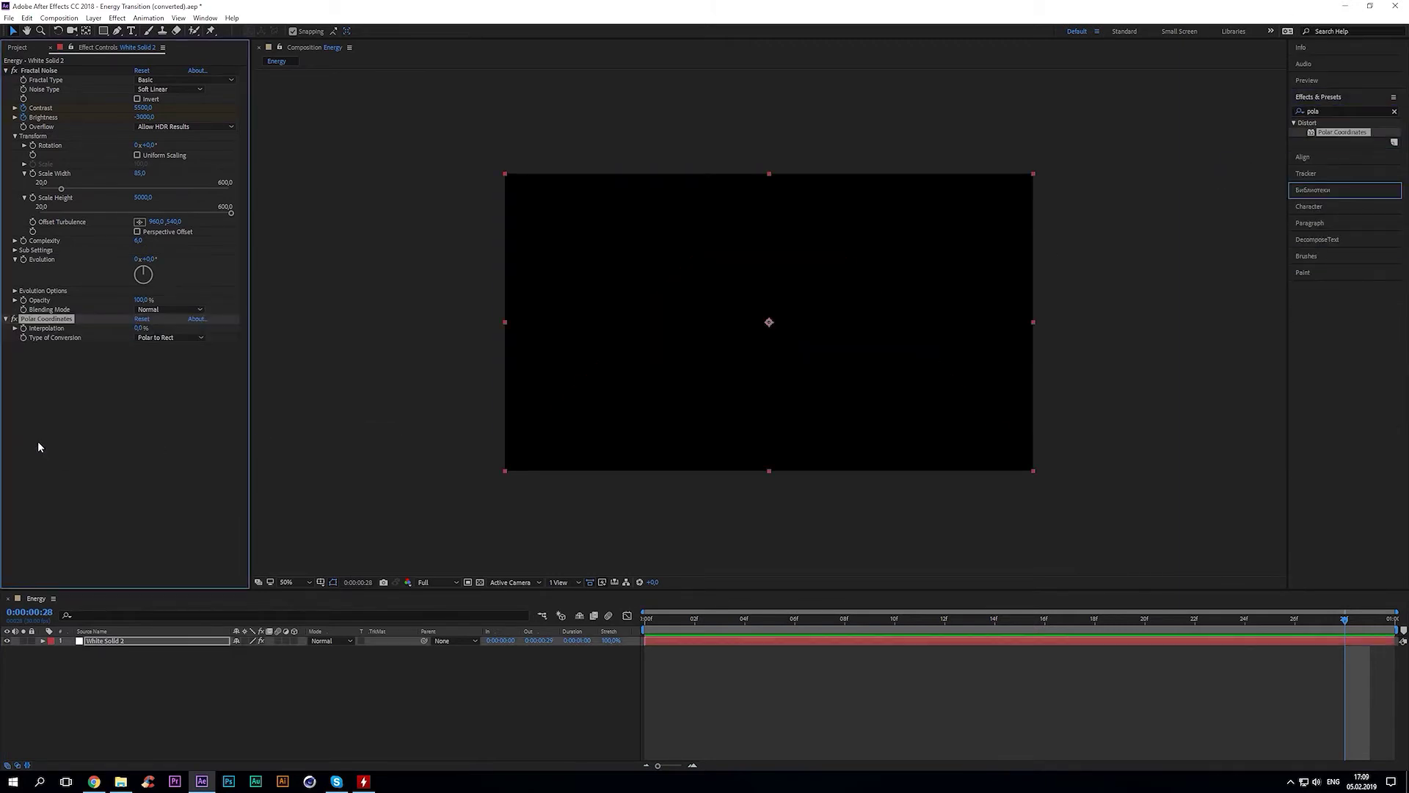
pyautogui.click(147, 339)
pyautogui.click(147, 349)
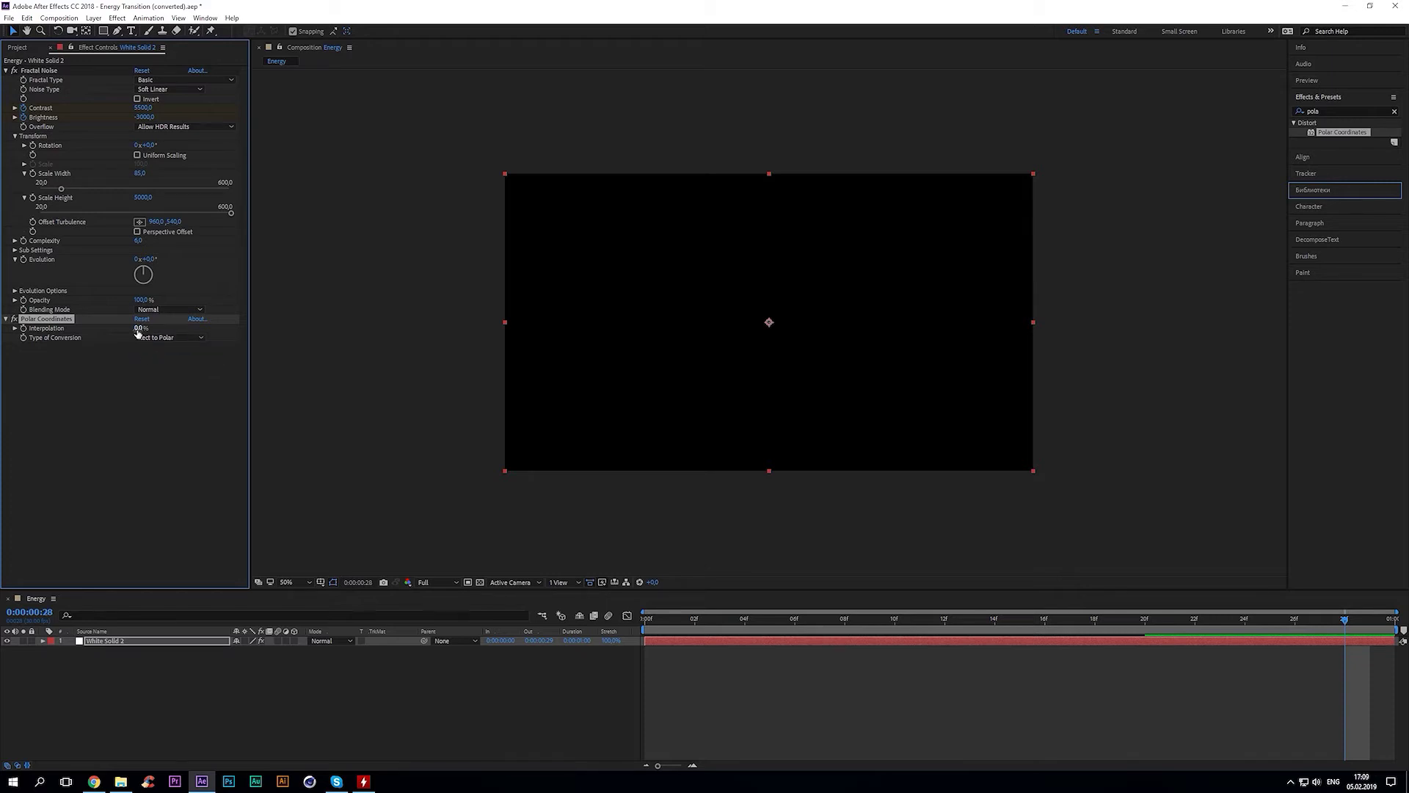
# At frame 6, raise Polar Coordinates Interpolation to 100% to curl the stripes into a circle
pyautogui.click(796, 620)
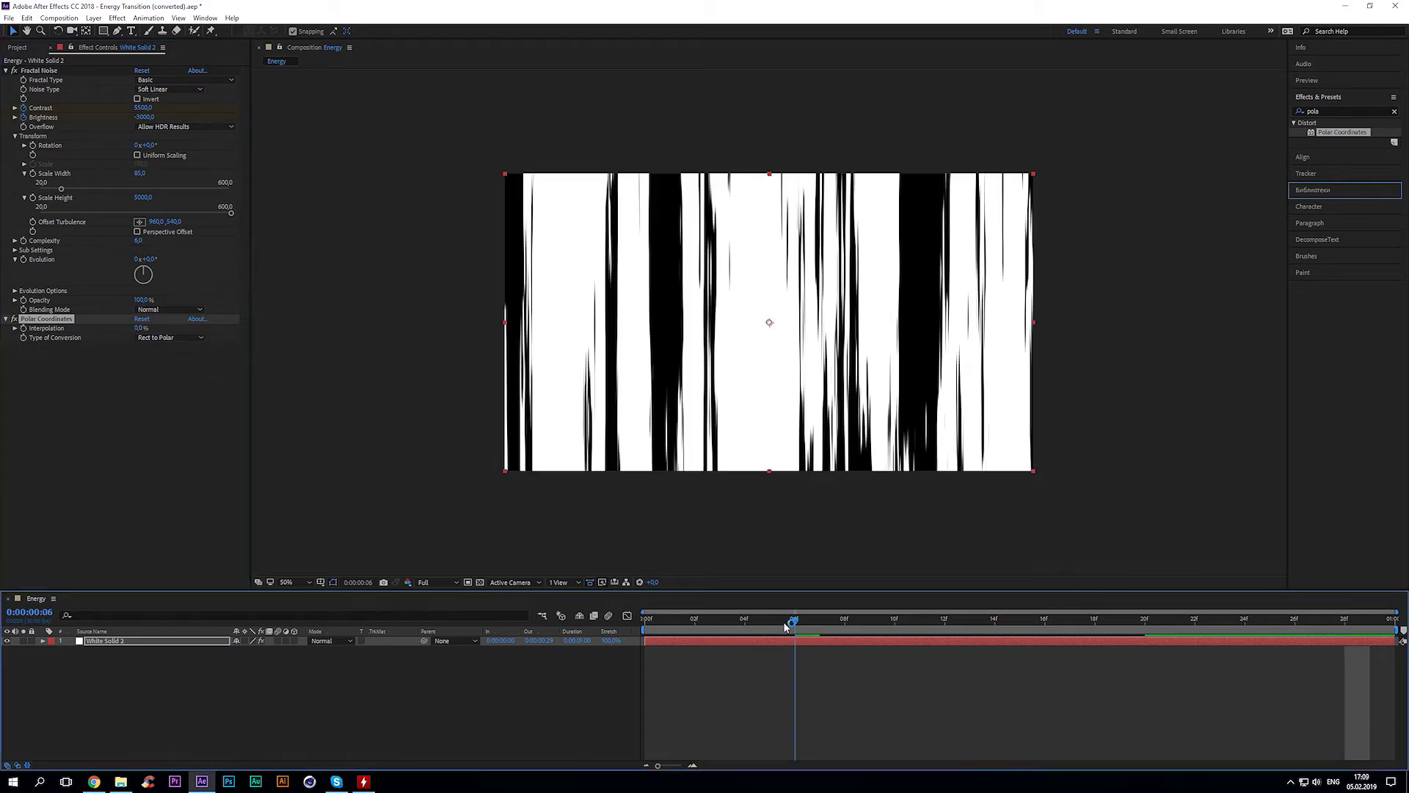
pyautogui.moveTo(139, 328); pyautogui.dragTo(316, 330)
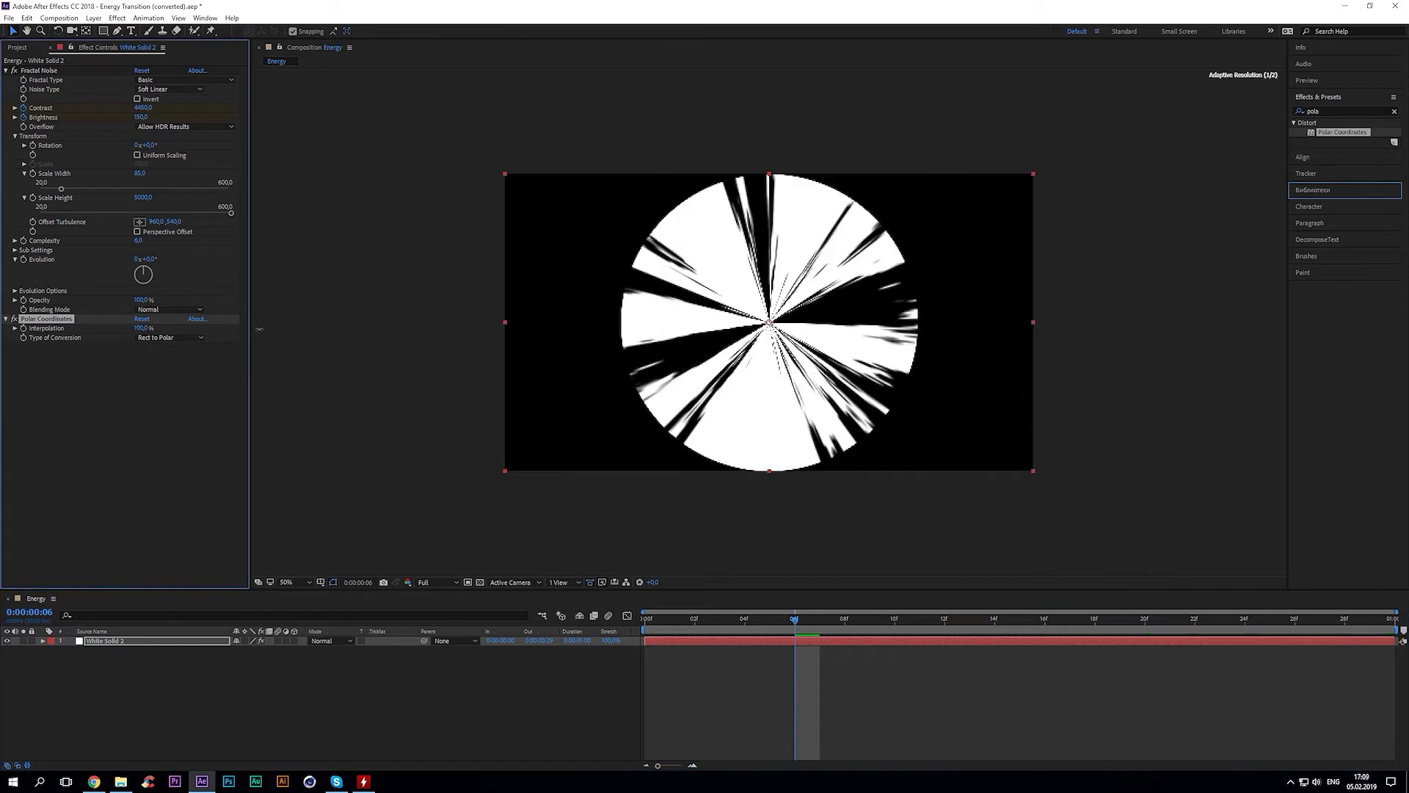
pyautogui.click(112, 416)
pyautogui.click(134, 642)
# Scale White Solid 2 up to about 233% and check the rays at frame 7
pyautogui.press('s')
pyautogui.moveTo(250, 650); pyautogui.dragTo(319, 660)
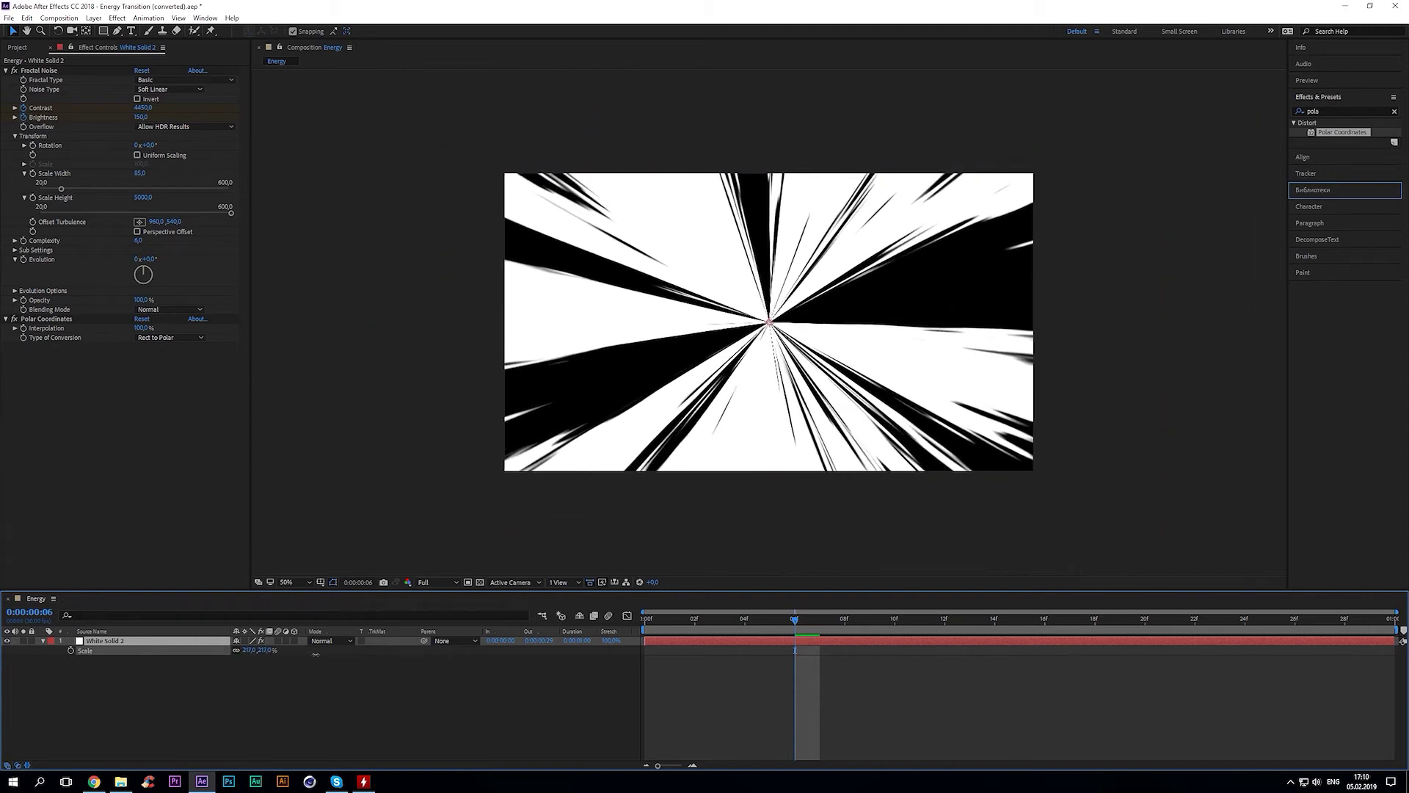
pyautogui.moveTo(266, 650); pyautogui.dragTo(283, 650)
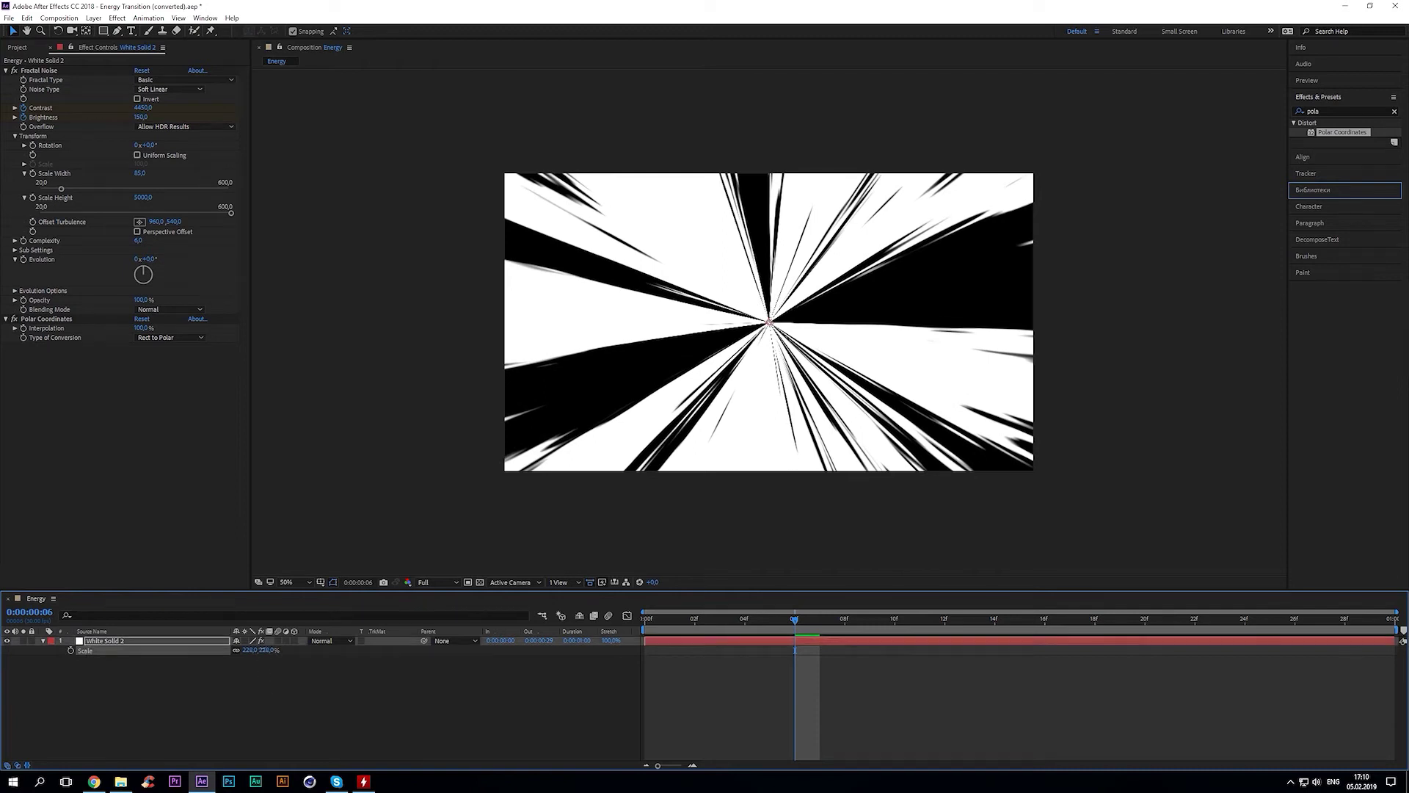
pyautogui.click(373, 679)
pyautogui.moveTo(645, 626); pyautogui.dragTo(819, 633)
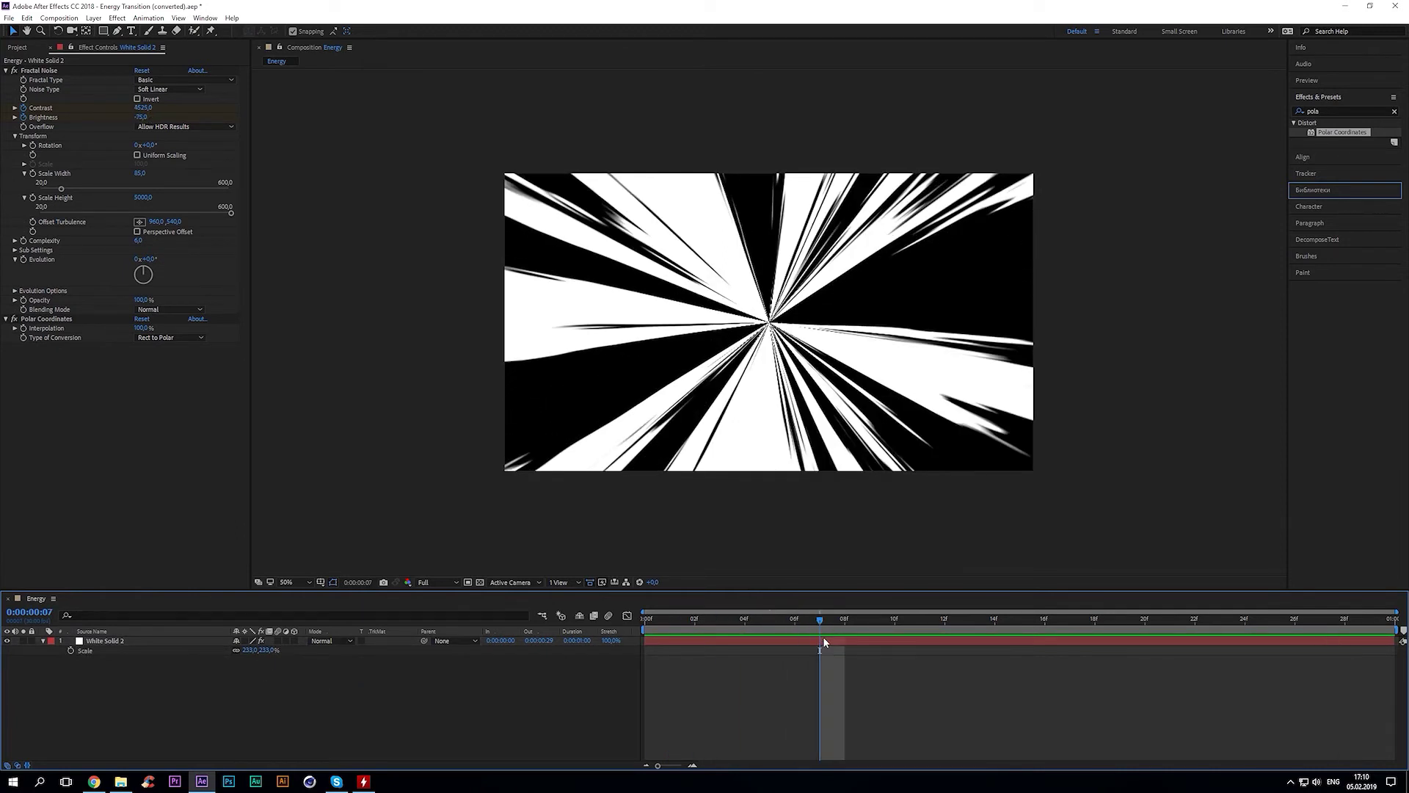
pyautogui.click(163, 440)
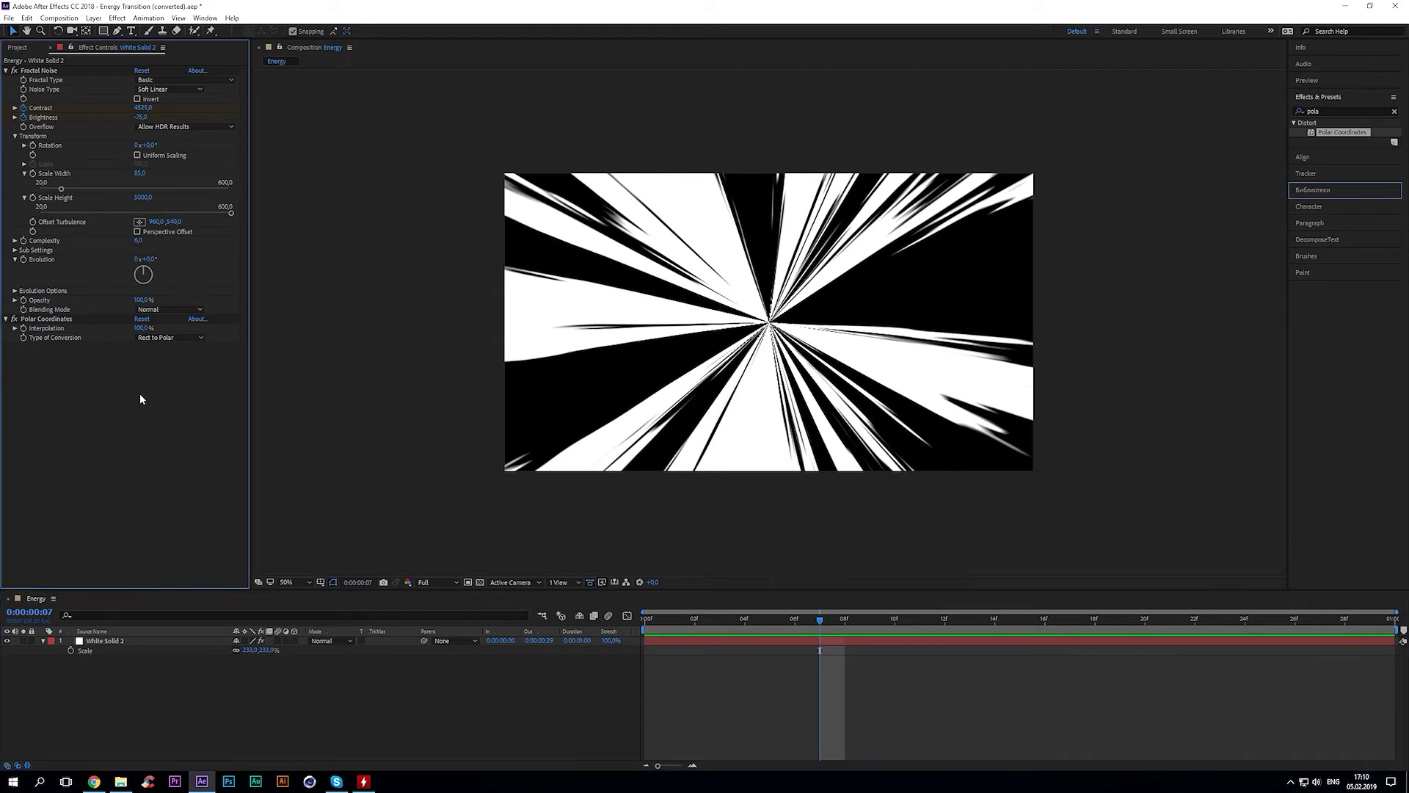
# Give Offset Turbulence the expression [value[0],value[1]+time*3000] and preview the result
pyautogui.keyDown('alt'); pyautogui.click(33, 222); pyautogui.keyUp('alt')
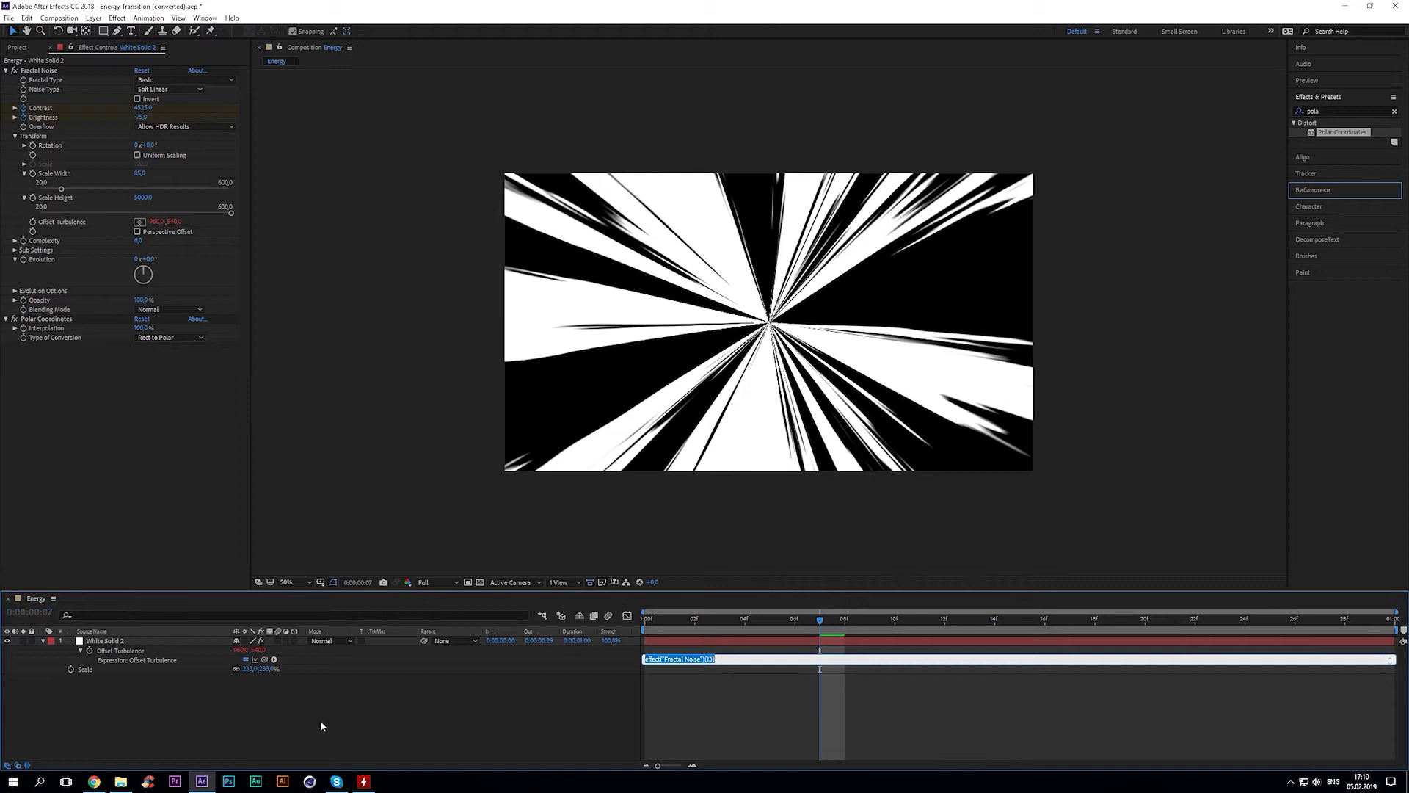
pyautogui.press('BackSpace')
pyautogui.write('ime*')
pyautogui.write('3000')
pyautogui.click(574, 710)
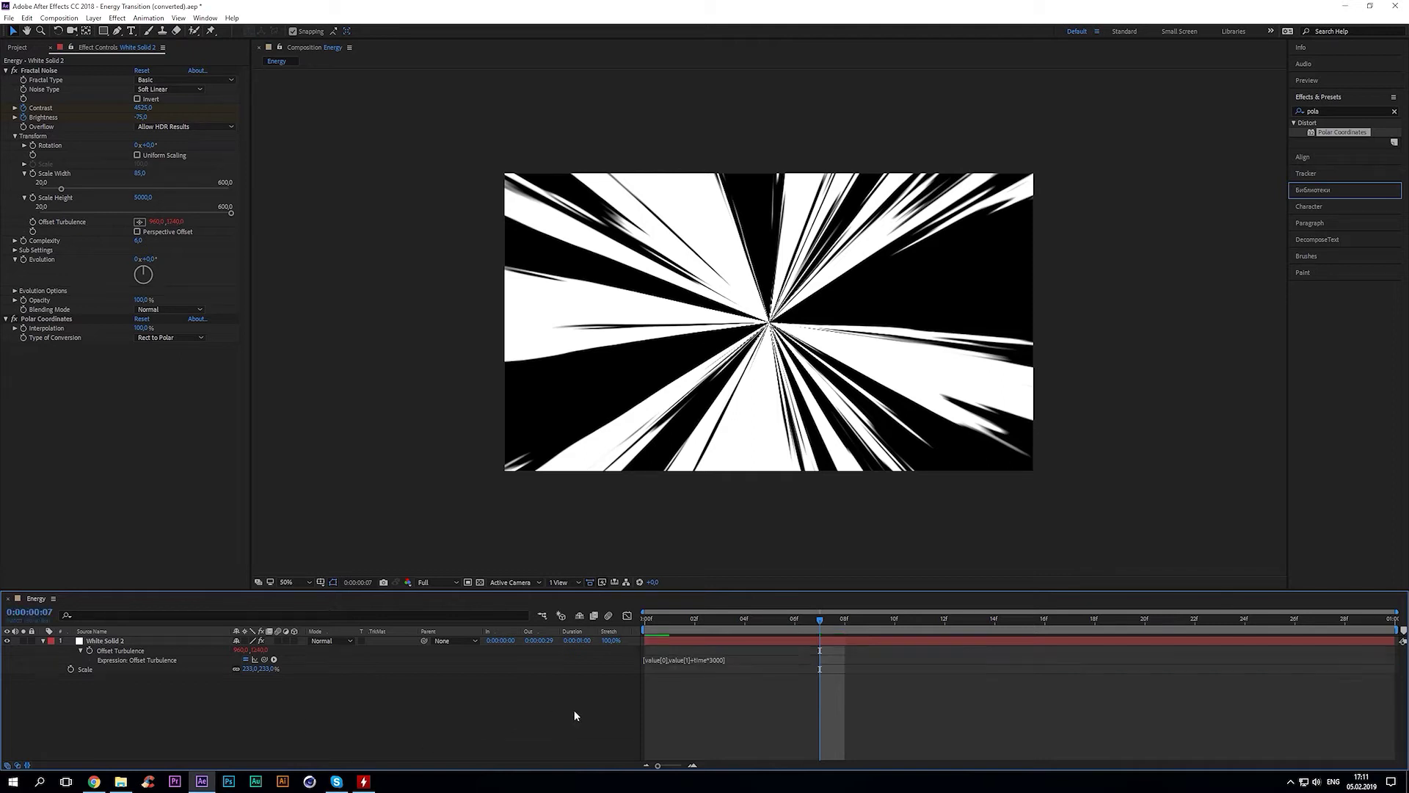
pyautogui.press('space')
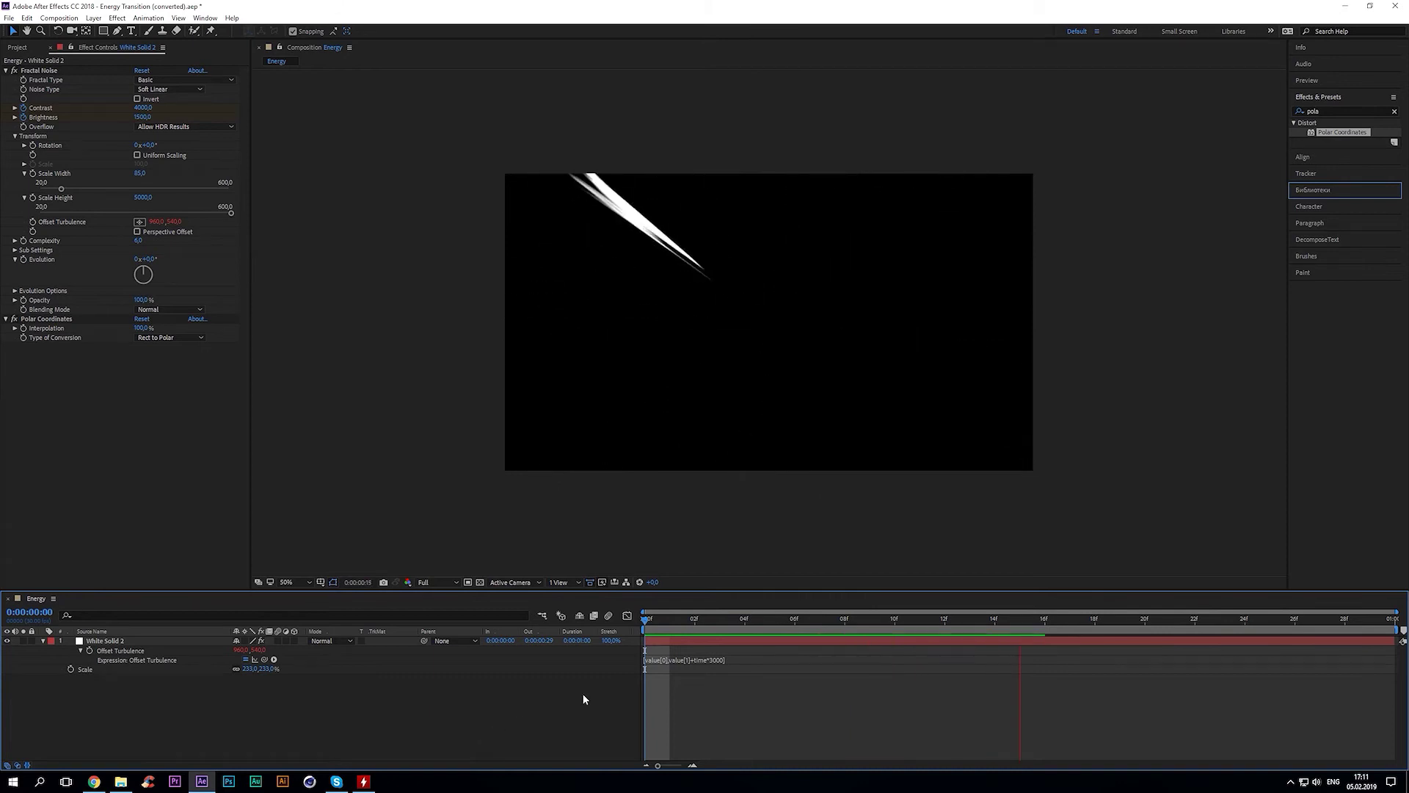
# Stop the preview, return to frame 0, and give Evolution the expression time*300
pyautogui.press('space')
pyautogui.press('space')
pyautogui.click(649, 623)
pyautogui.click(649, 623)
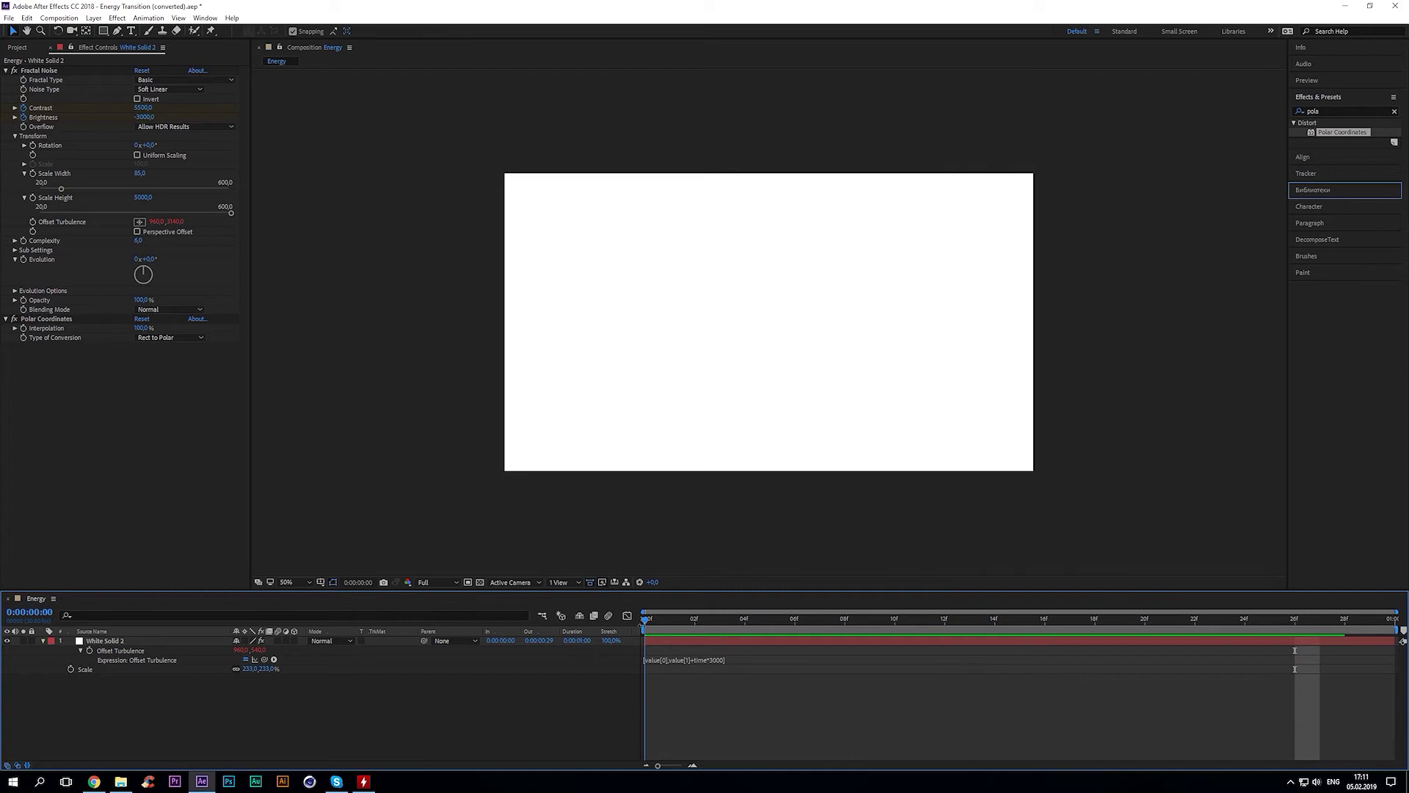
pyautogui.keyDown('alt'); pyautogui.click(24, 260); pyautogui.keyUp('alt')
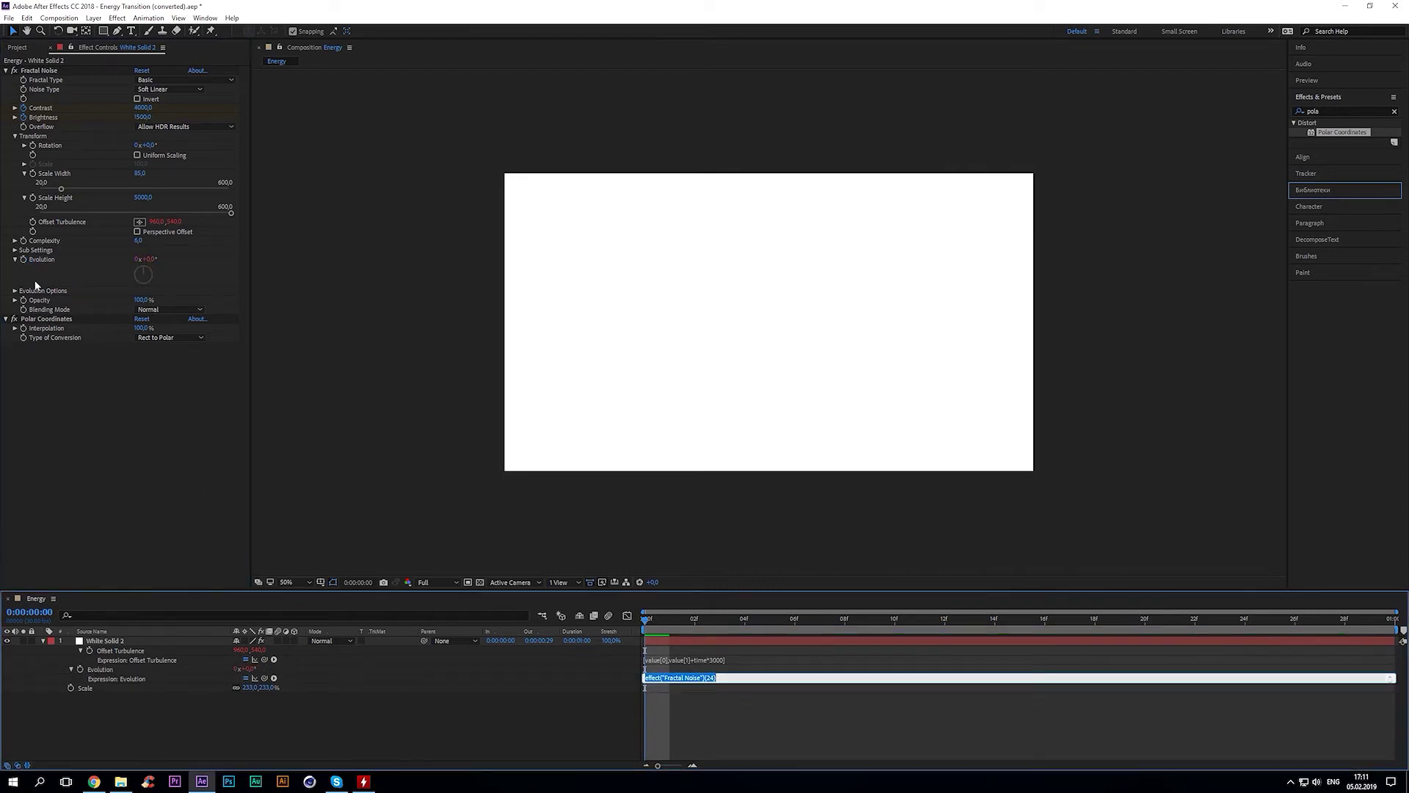
pyautogui.write('time*300')
pyautogui.click(526, 725)
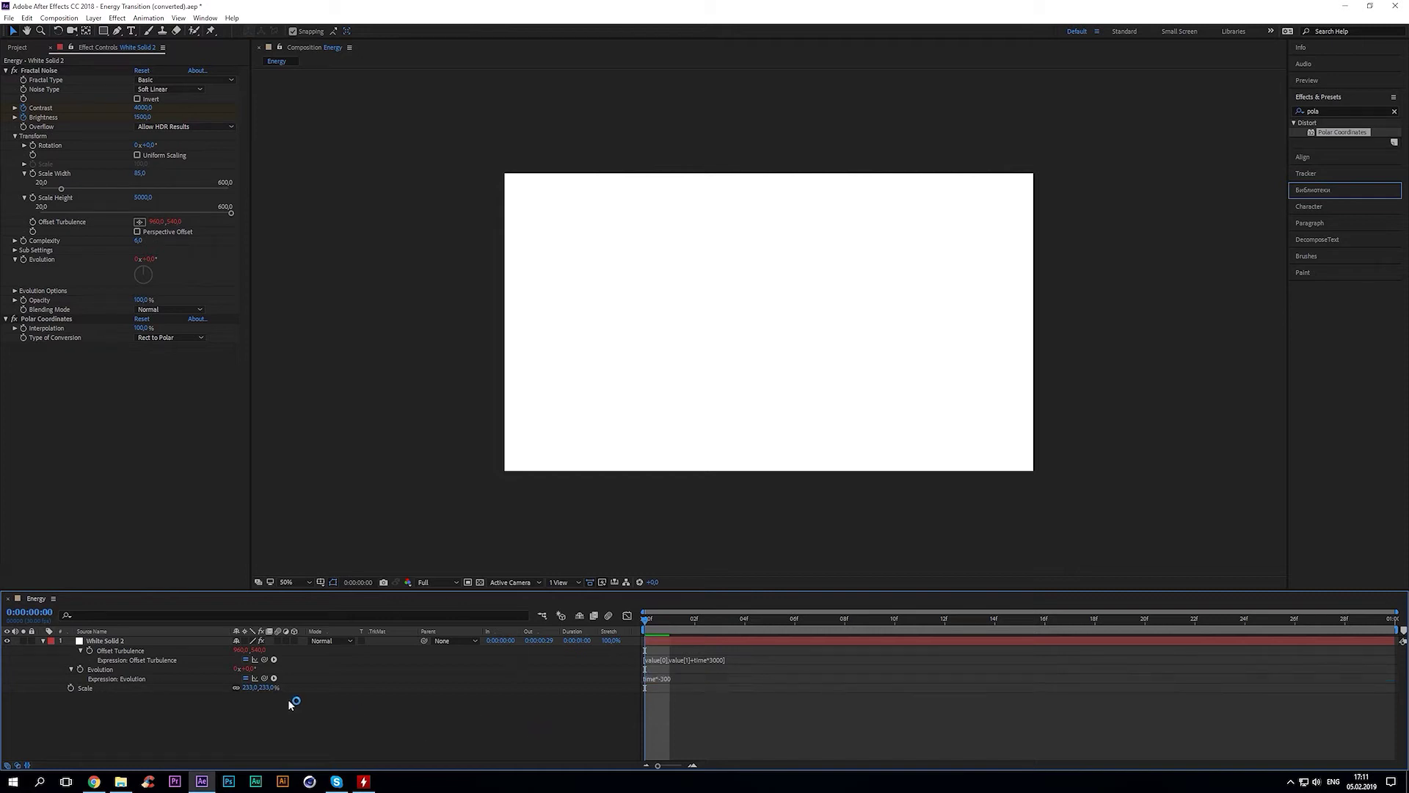
# Collapse the noise layer and preview the animation up to frame 24
pyautogui.click(43, 640)
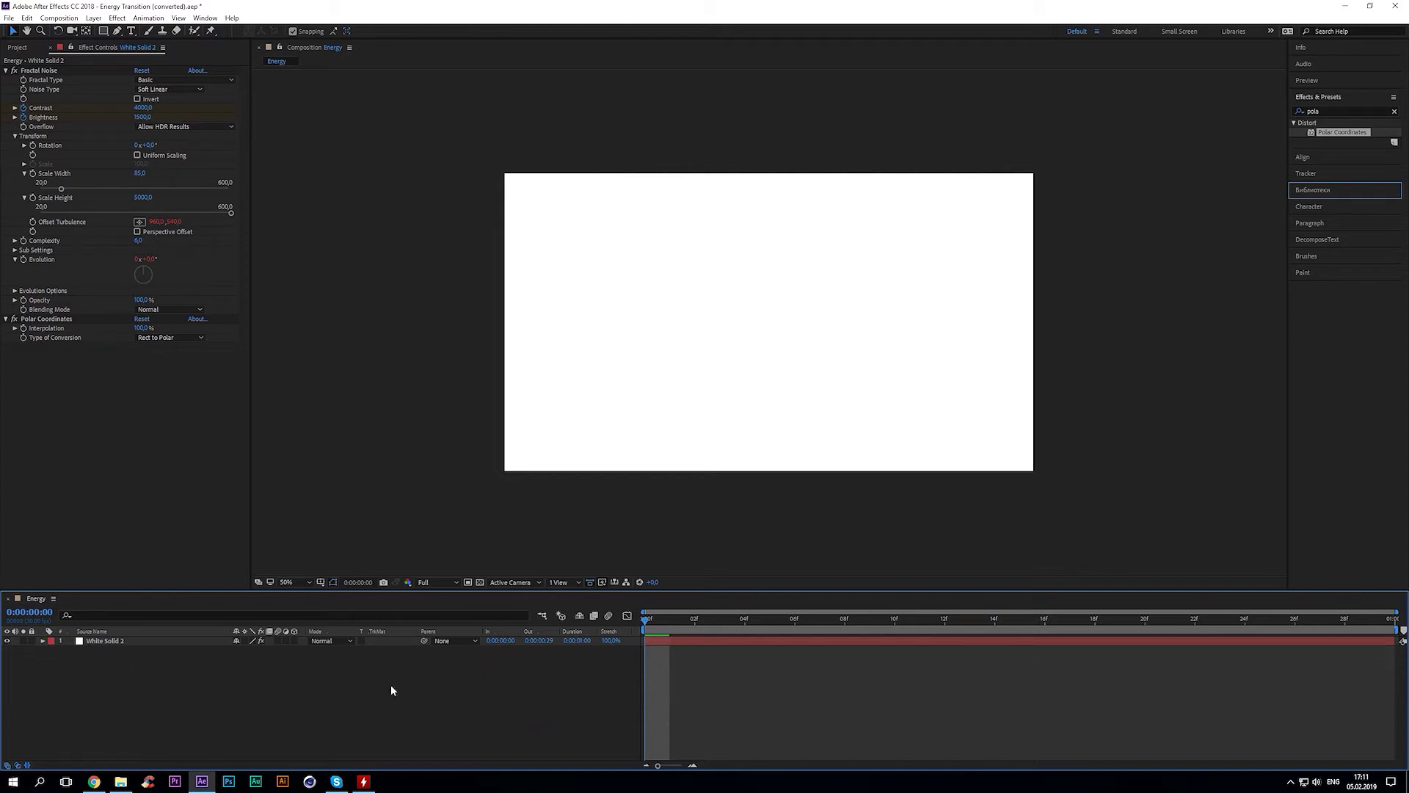
pyautogui.press('space')
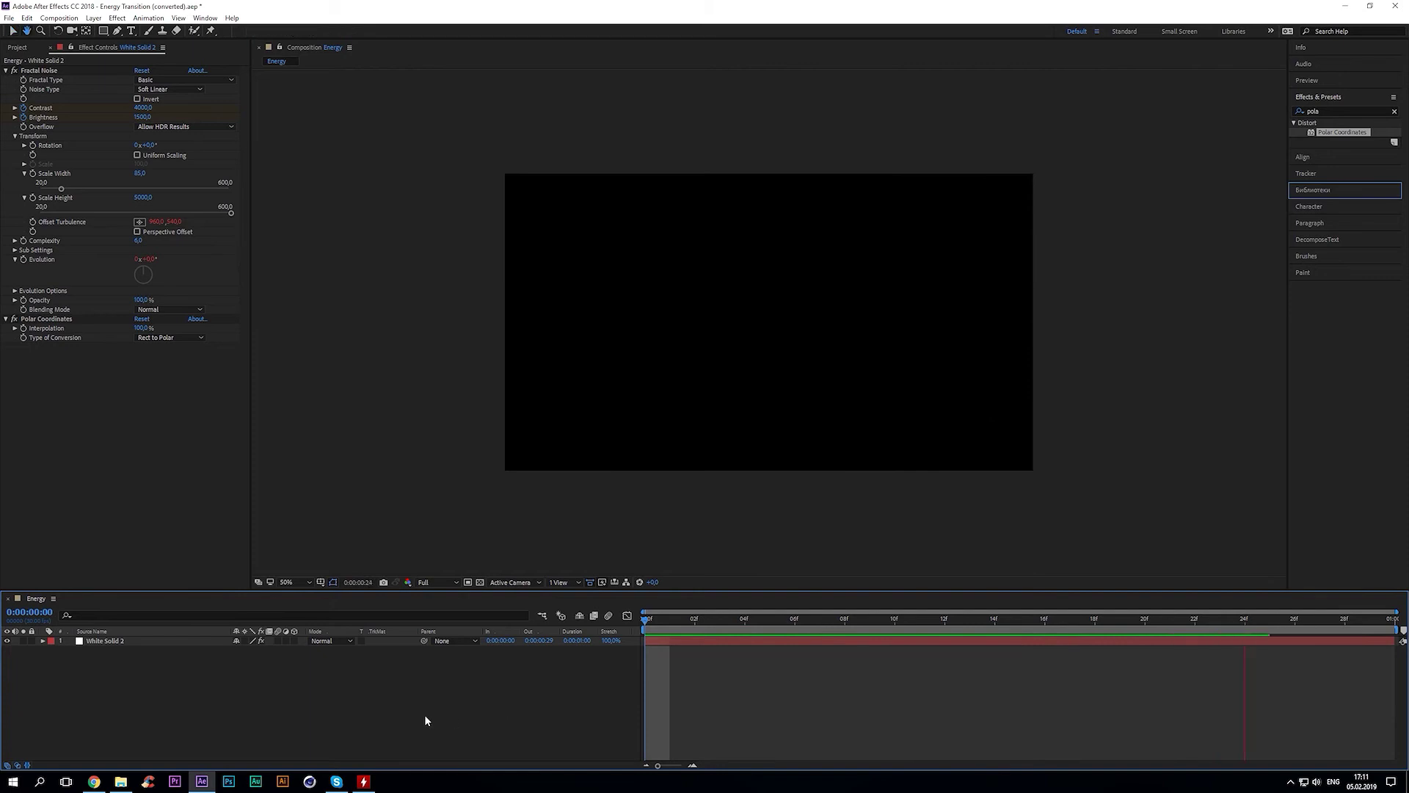
pyautogui.press('space')
# Rename the White Solid 2 layer to Mask
pyautogui.click(134, 640)
pyautogui.press('Return')
pyautogui.write('Mask')
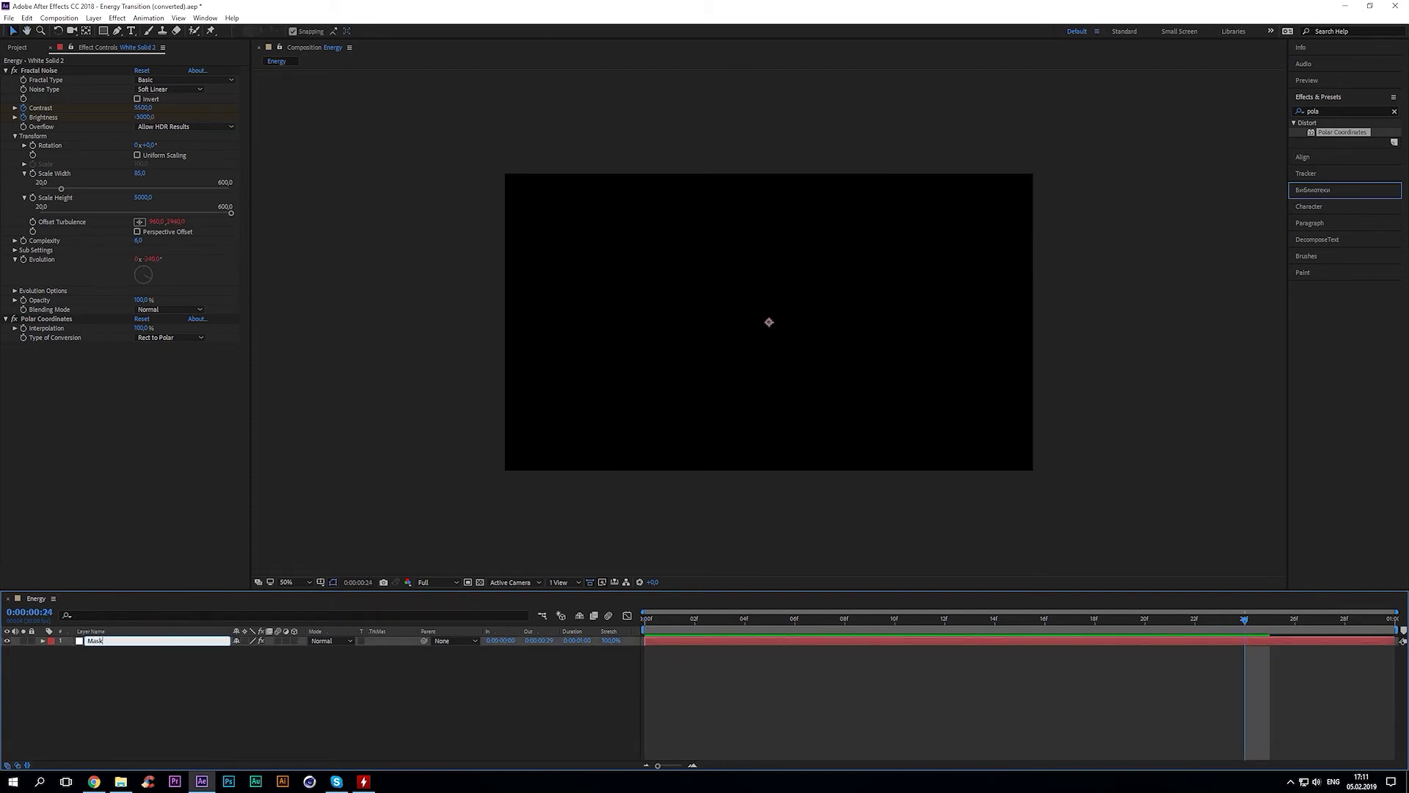
pyautogui.click(168, 701)
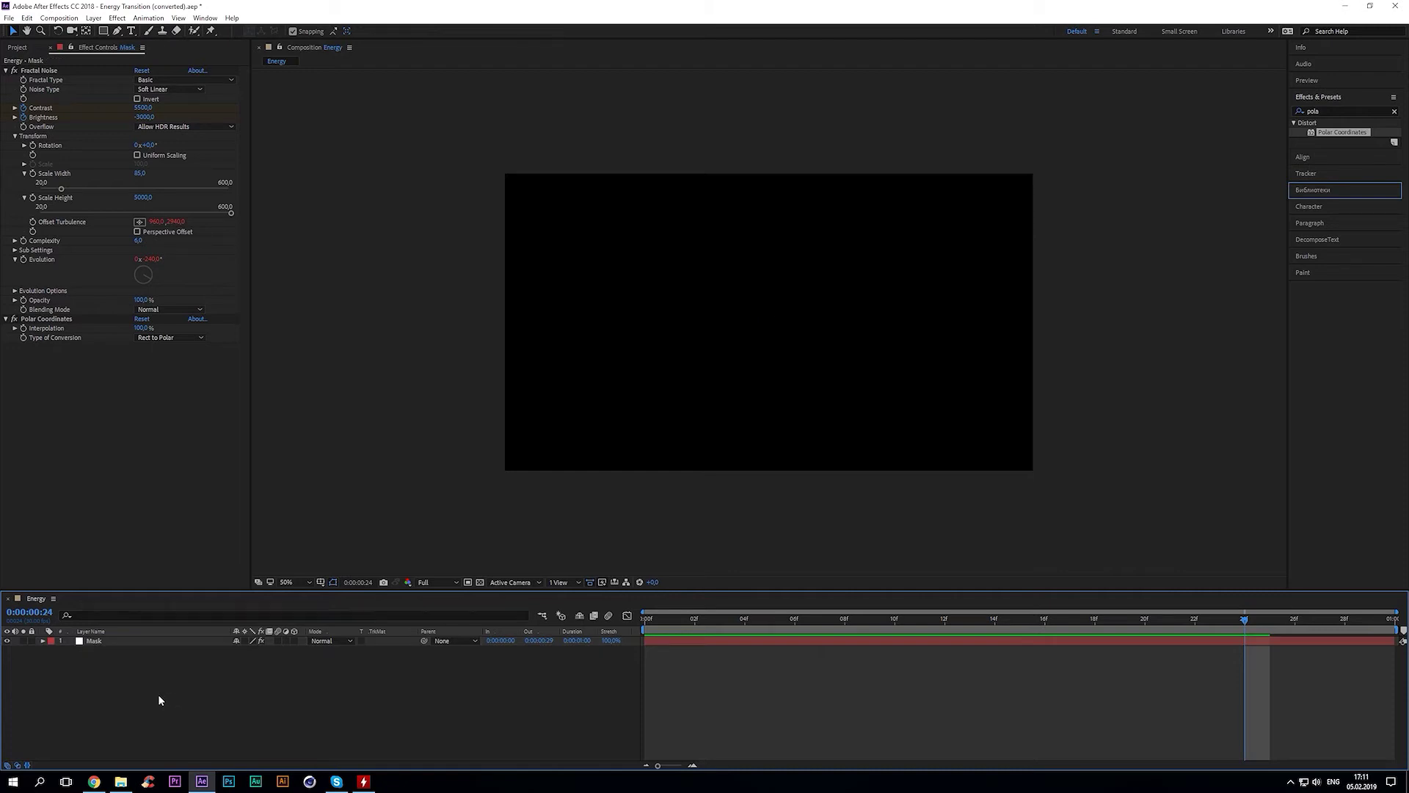
# Create a full-size white solid, White Solid 3, and place it below the Mask layer
pyautogui.rightClick(159, 701)
pyautogui.moveTo(220, 577)
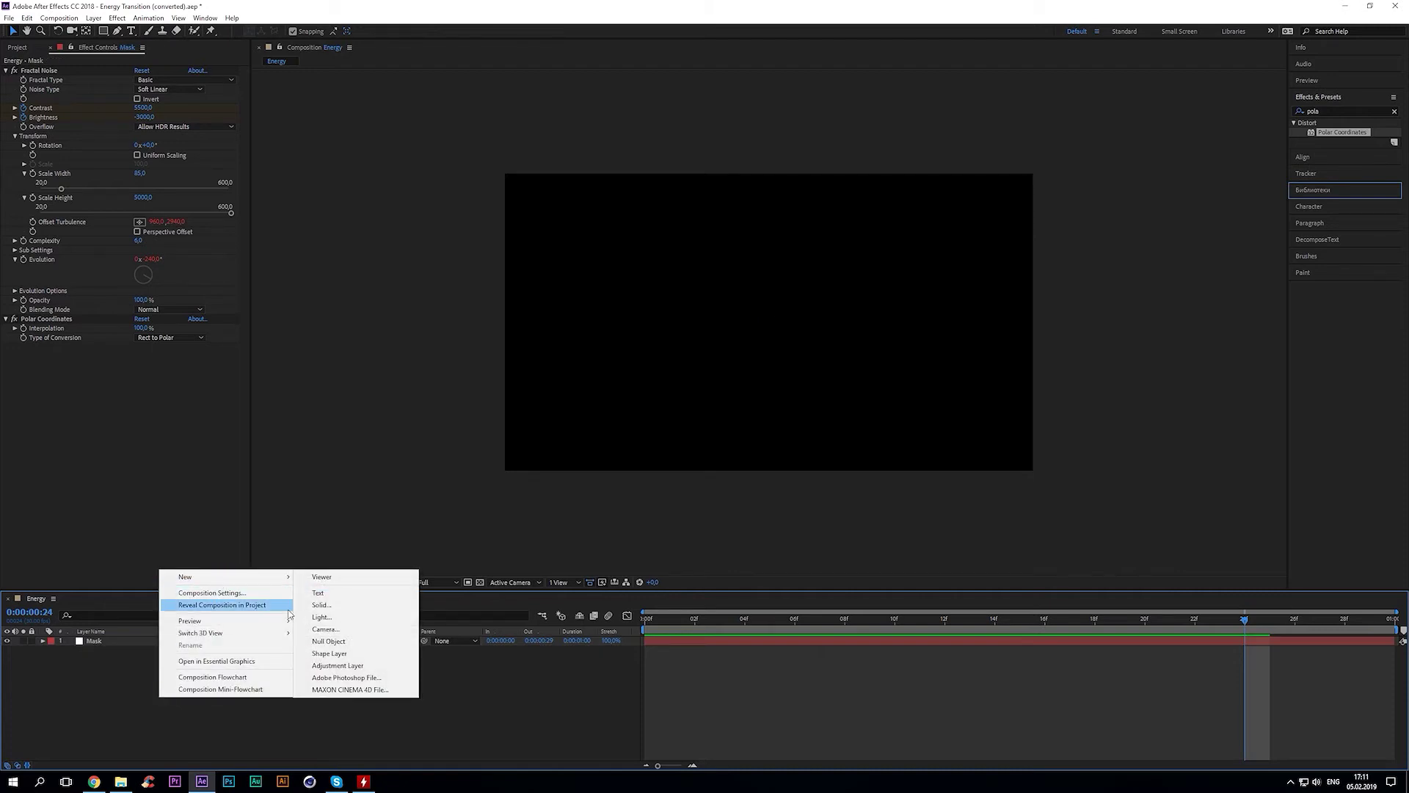
pyautogui.click(326, 605)
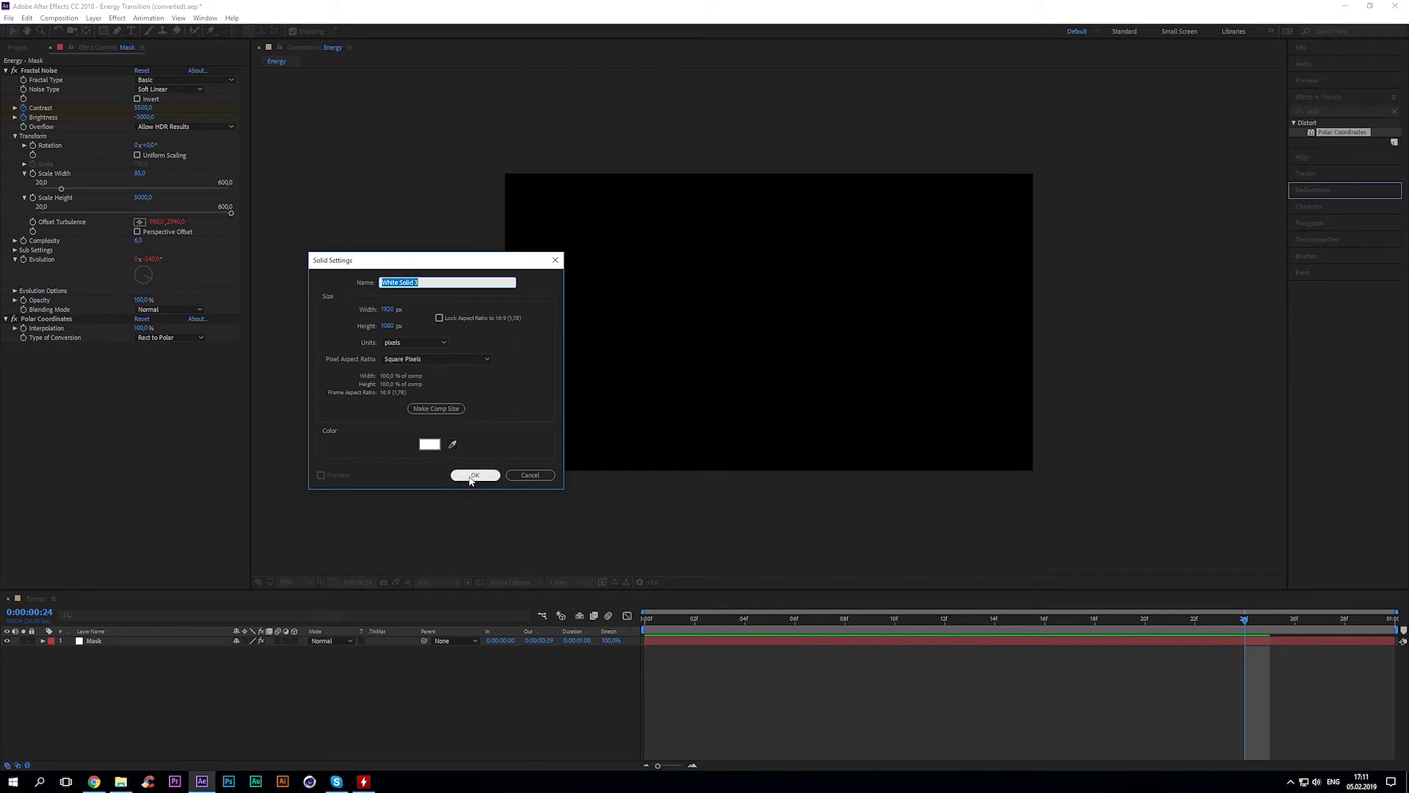
pyautogui.click(476, 478)
pyautogui.moveTo(112, 641); pyautogui.dragTo(115, 662)
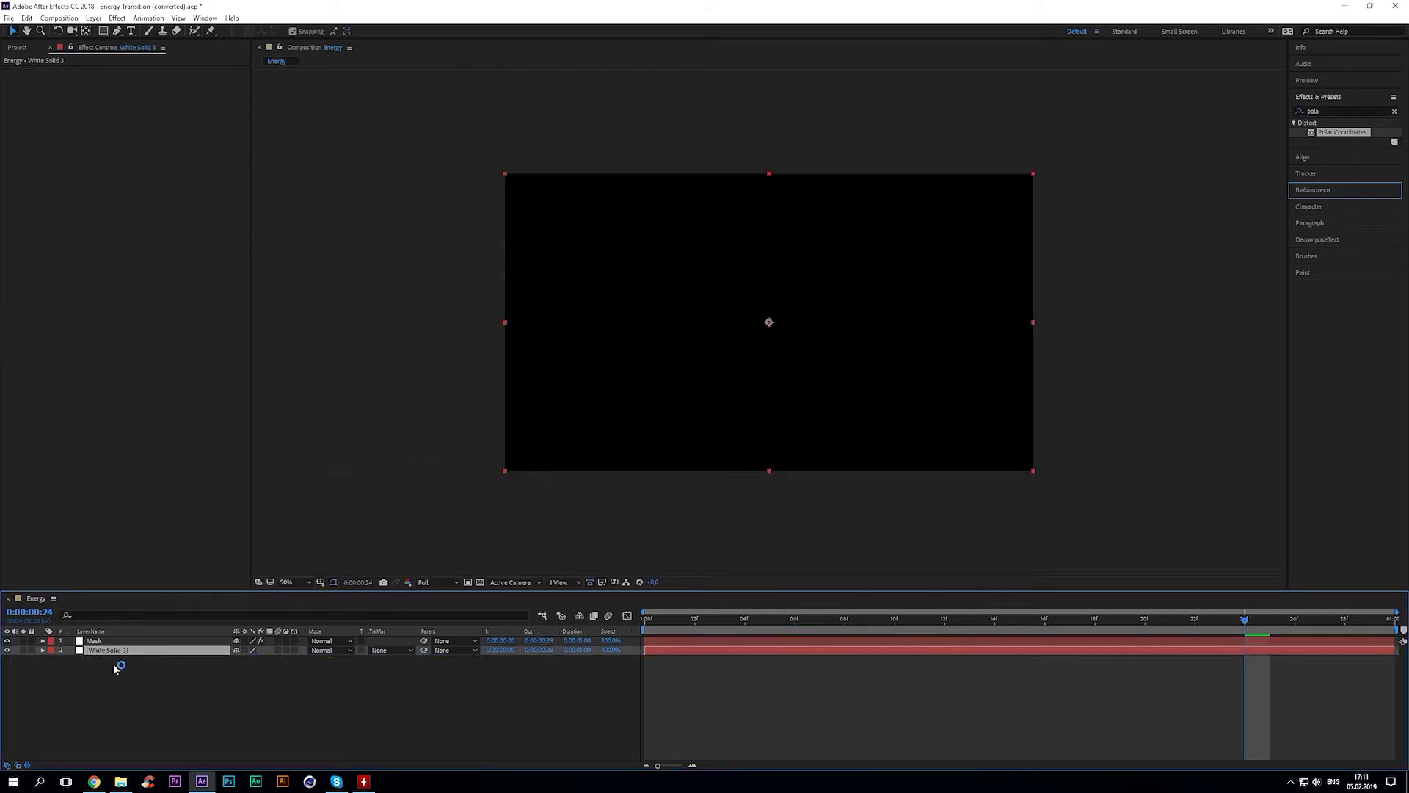
# Set White Solid 3's track matte to Luma Matte "Mask" and preview the rays at frame 5
pyautogui.click(389, 650)
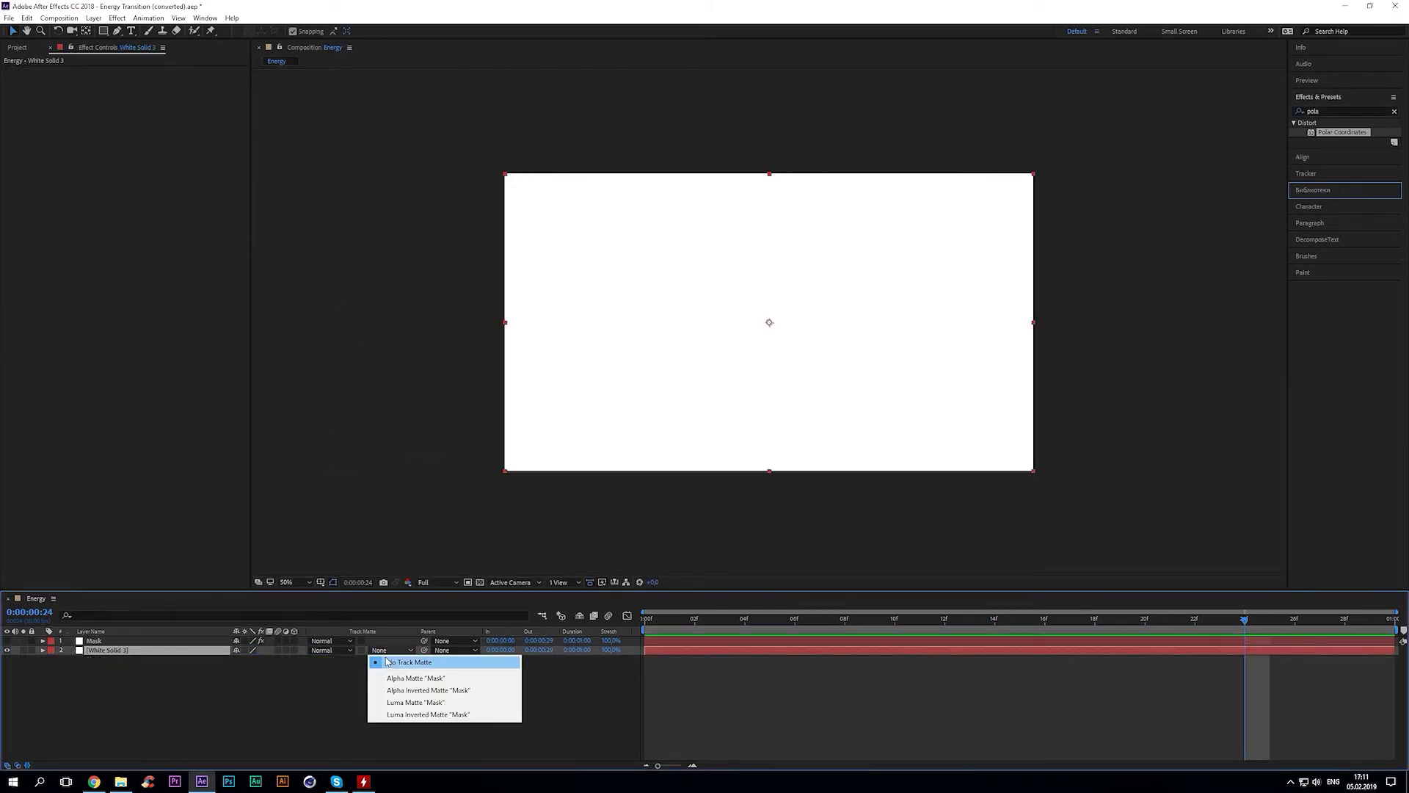
pyautogui.click(413, 702)
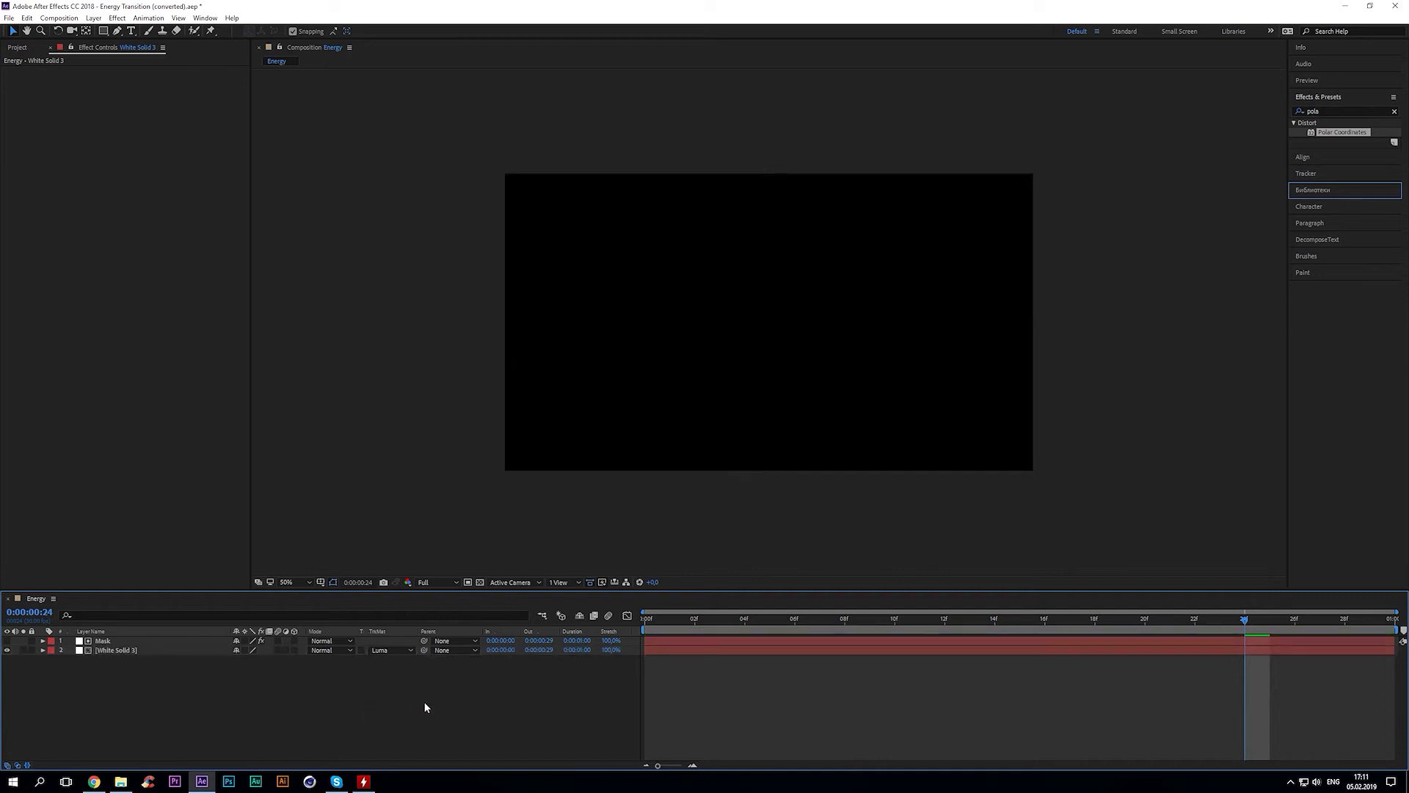
pyautogui.press('space')
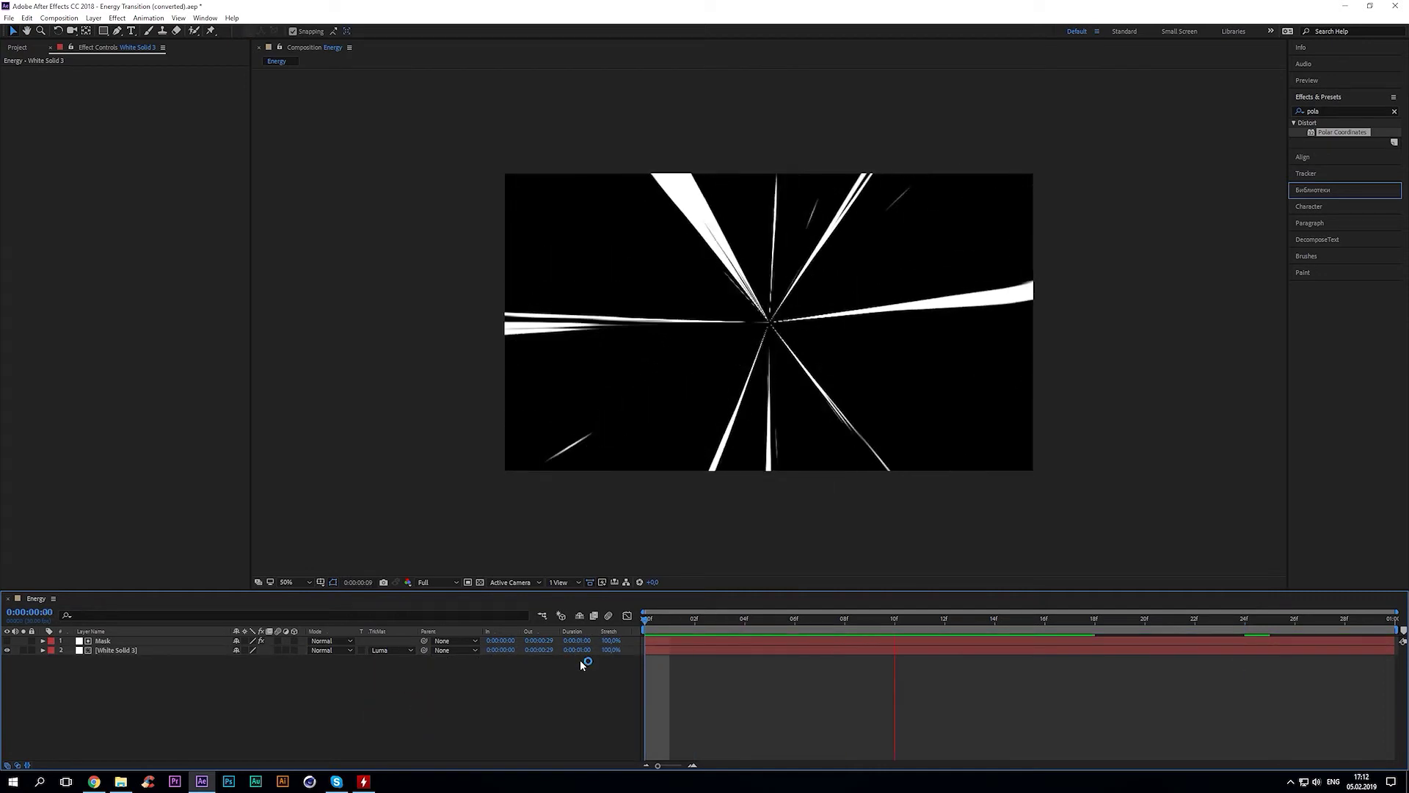
pyautogui.moveTo(679, 622)
pyautogui.mouseDown()
pyautogui.moveTo(1082, 632)
pyautogui.moveTo(891, 666)
pyautogui.mouseUp()
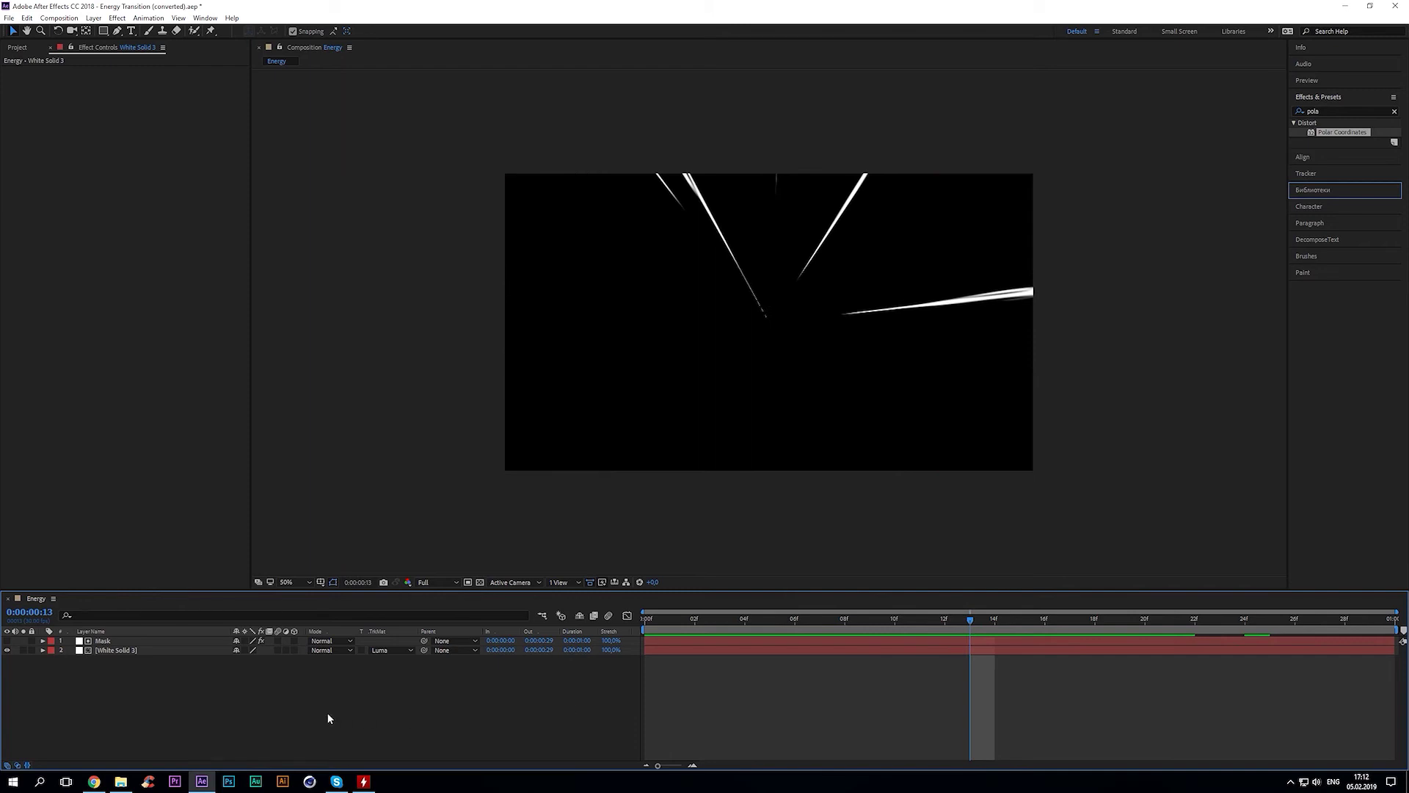
# Add a new adjustment layer to the Energy comp and search the effects for 'radial'
pyautogui.rightClick(261, 706)
pyautogui.moveTo(300, 589)
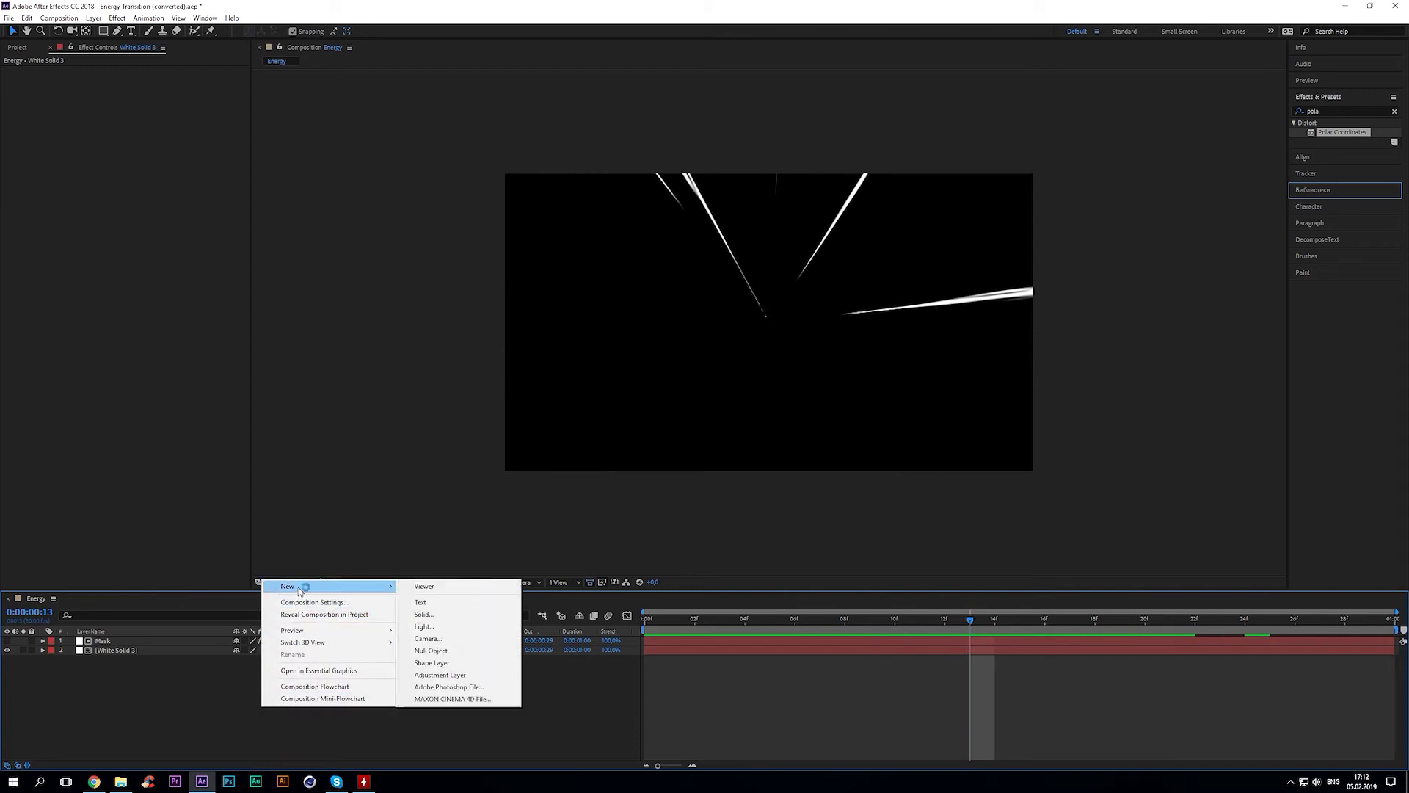
pyautogui.click(440, 675)
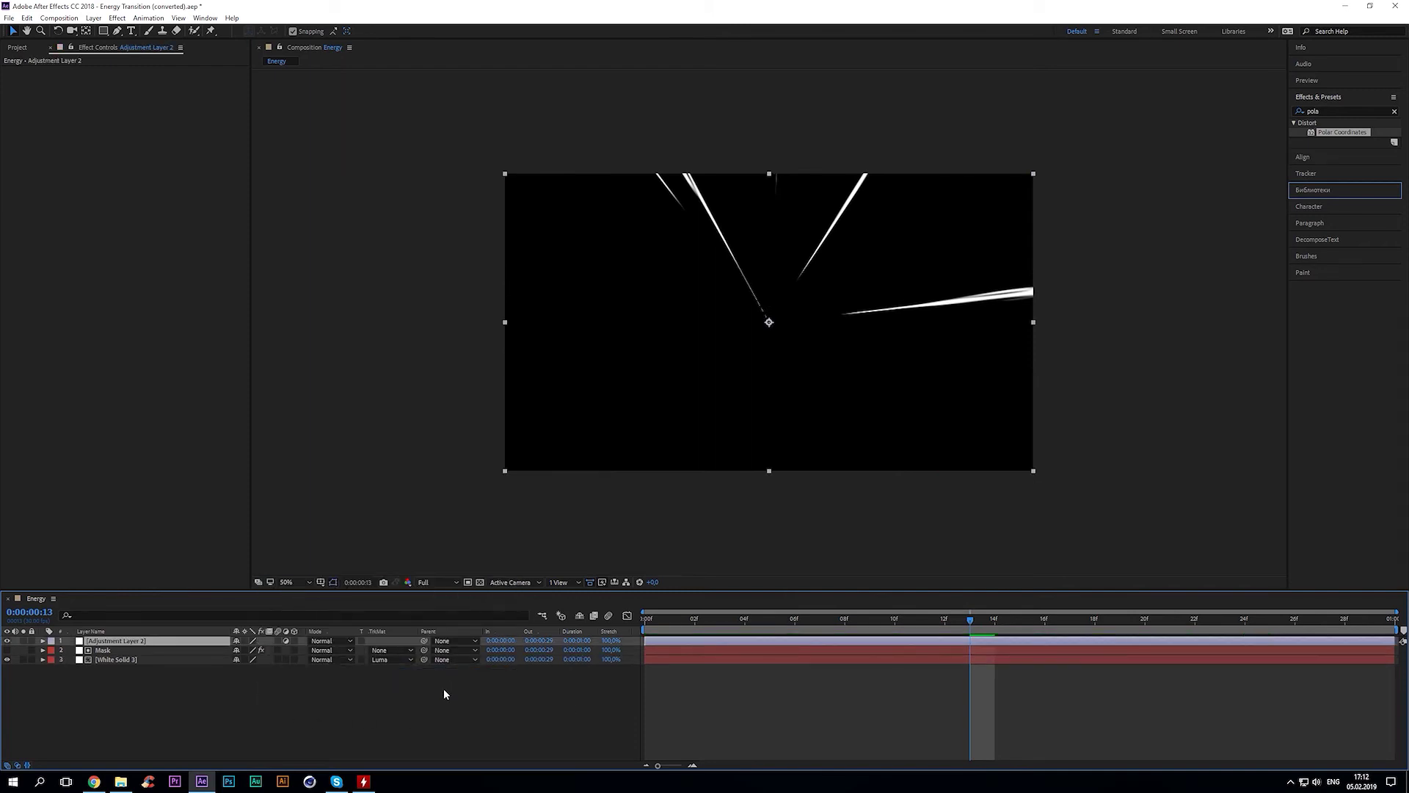
pyautogui.hotkey('ctrl', 'f')
pyautogui.write('radial')
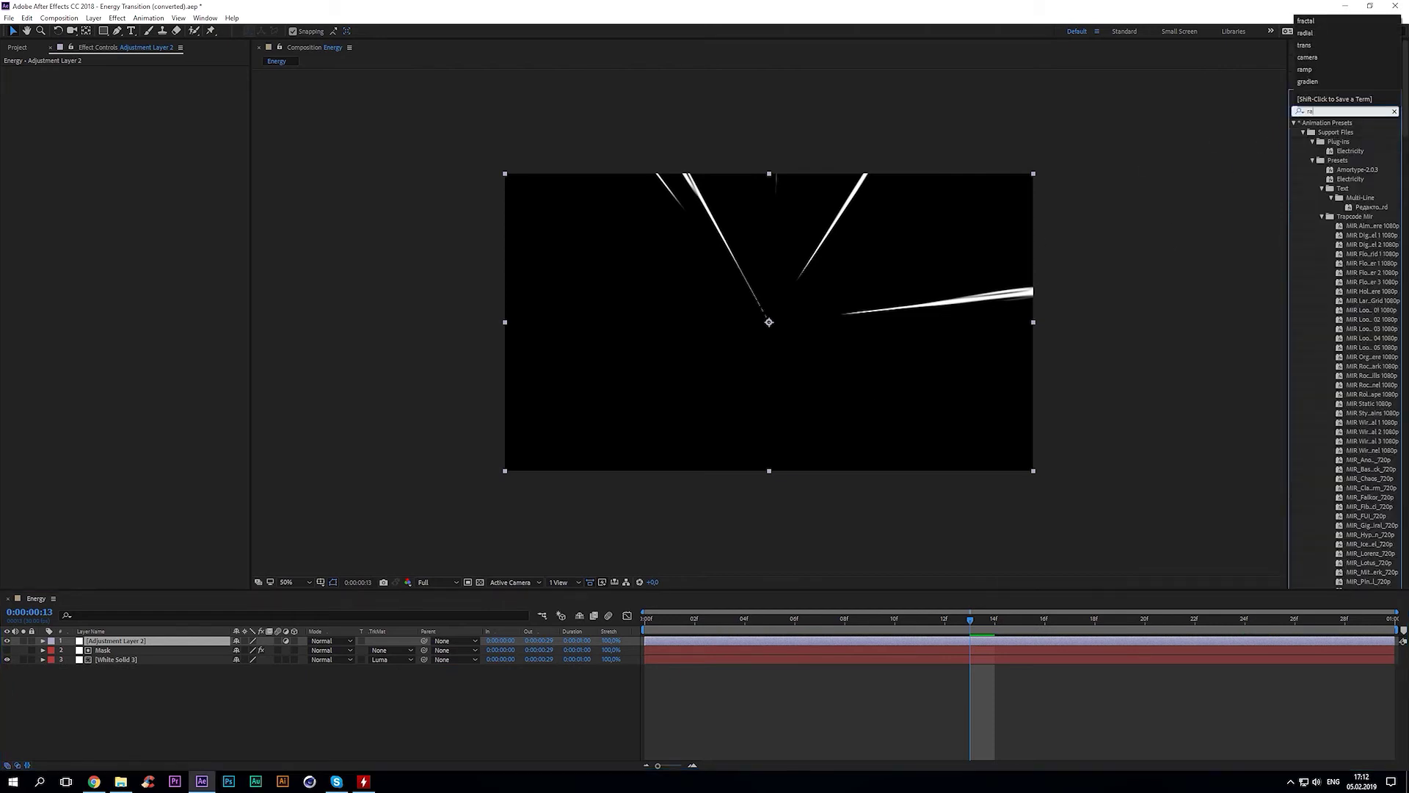
# Apply CC Radial Fast Blur to the adjustment layer with Amount 70, then search 'rough'
pyautogui.moveTo(1344, 141); pyautogui.dragTo(176, 646)
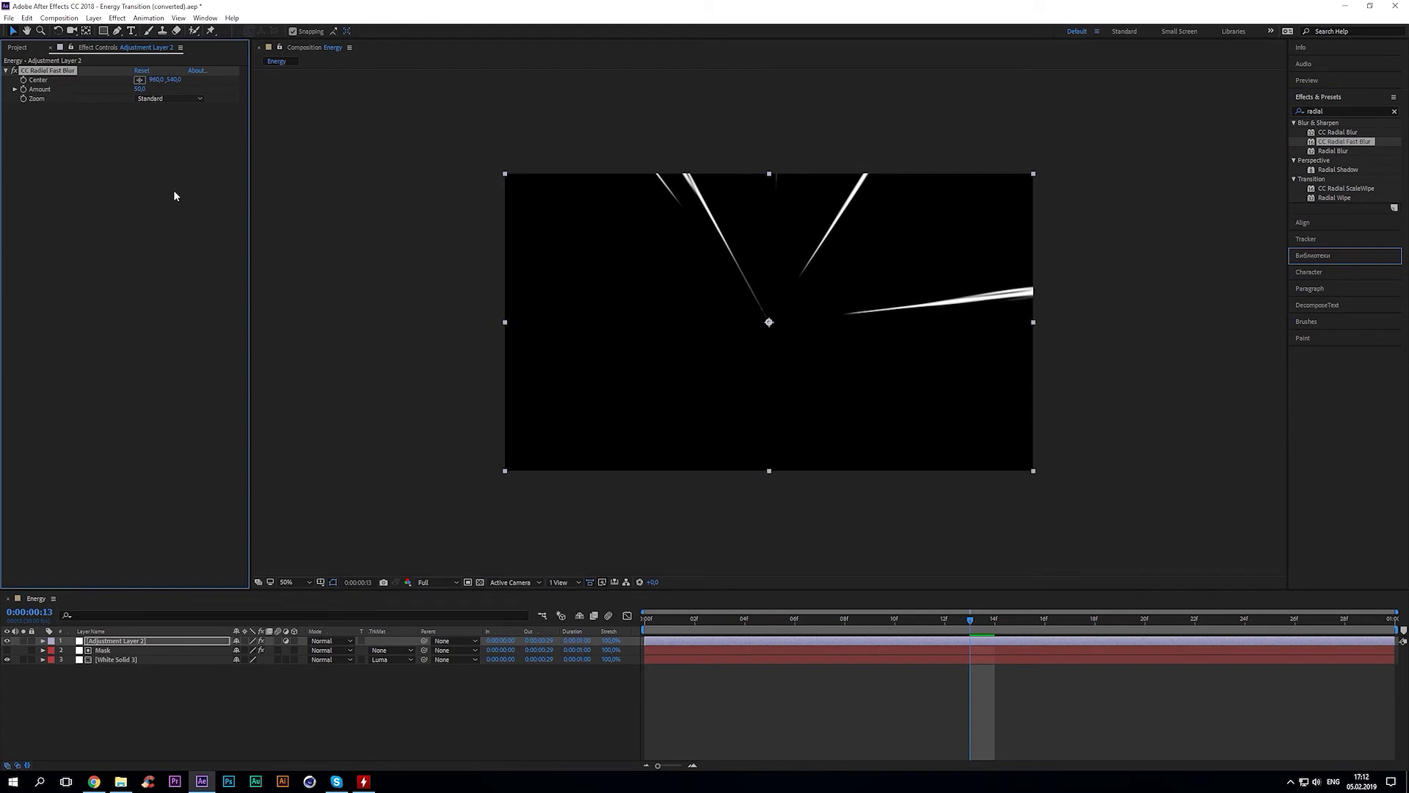
pyautogui.moveTo(908, 626); pyautogui.dragTo(853, 624)
pyautogui.click(139, 89)
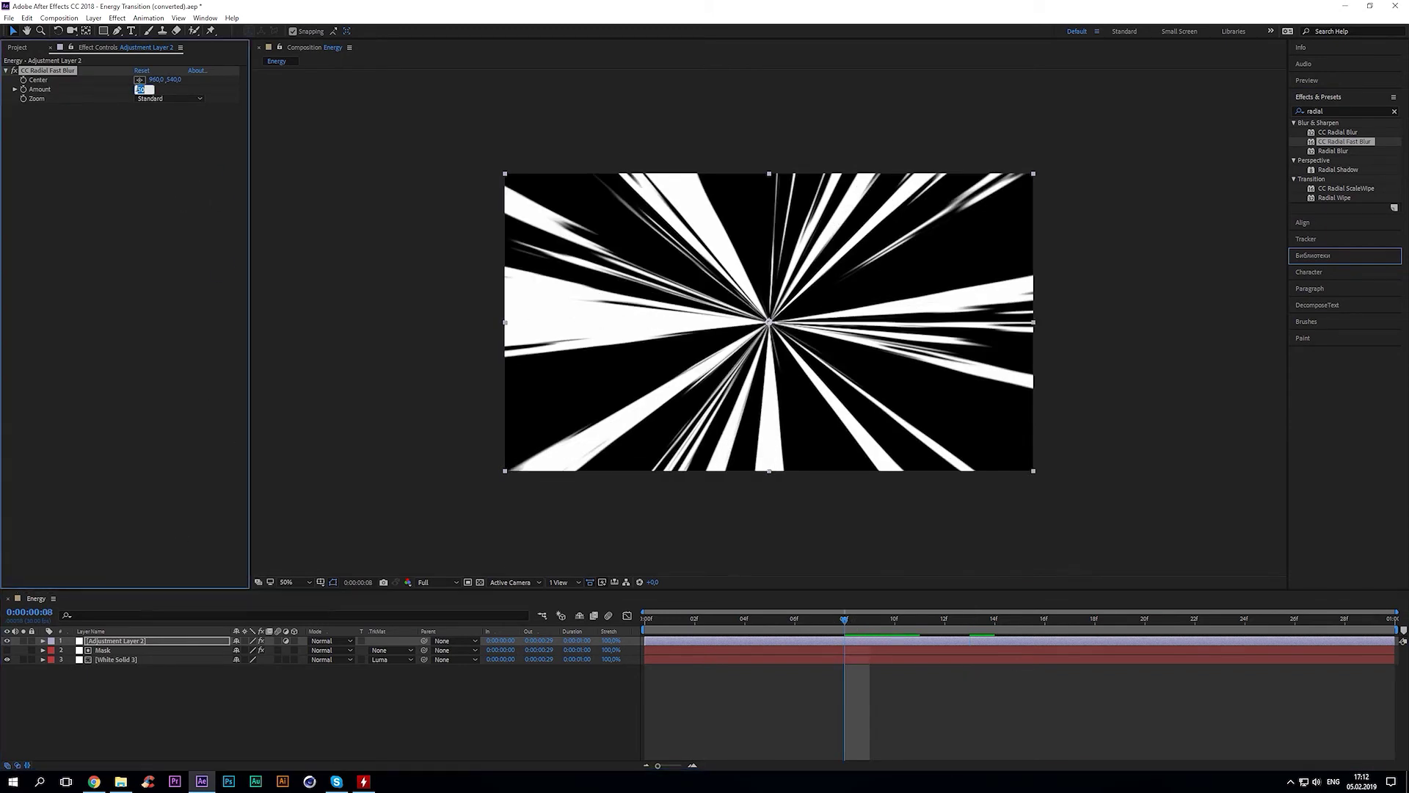
pyautogui.click(143, 134)
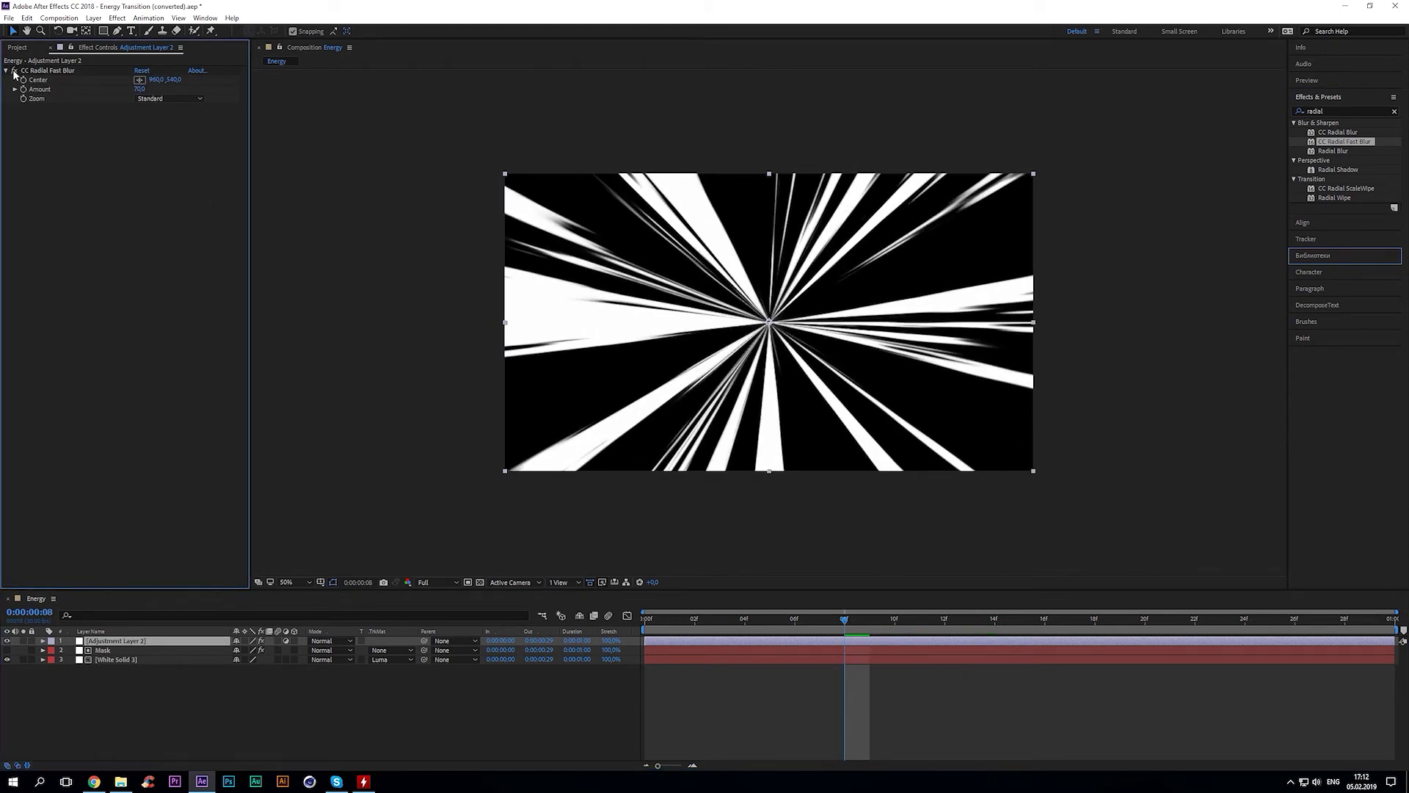
pyautogui.click(1326, 114)
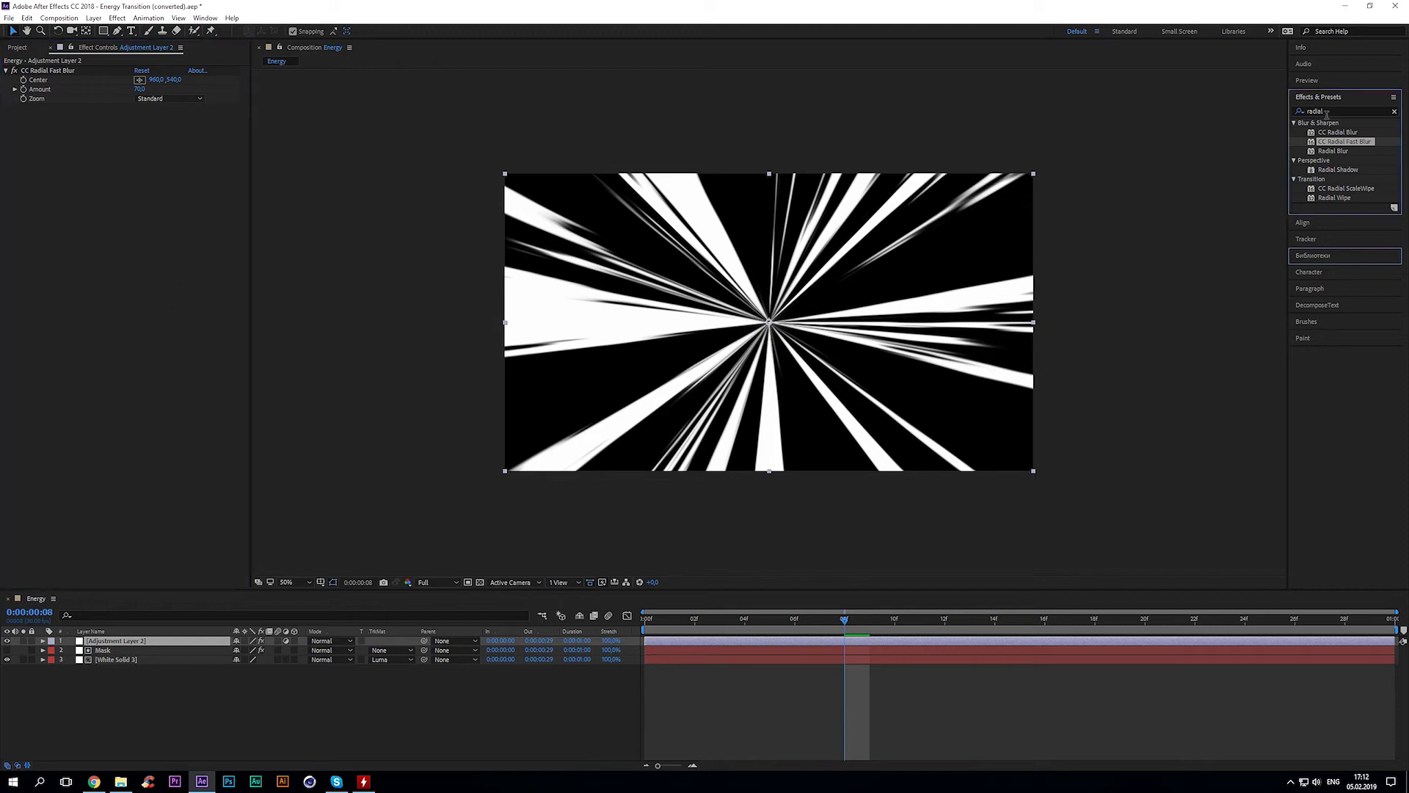
pyautogui.write('rough')
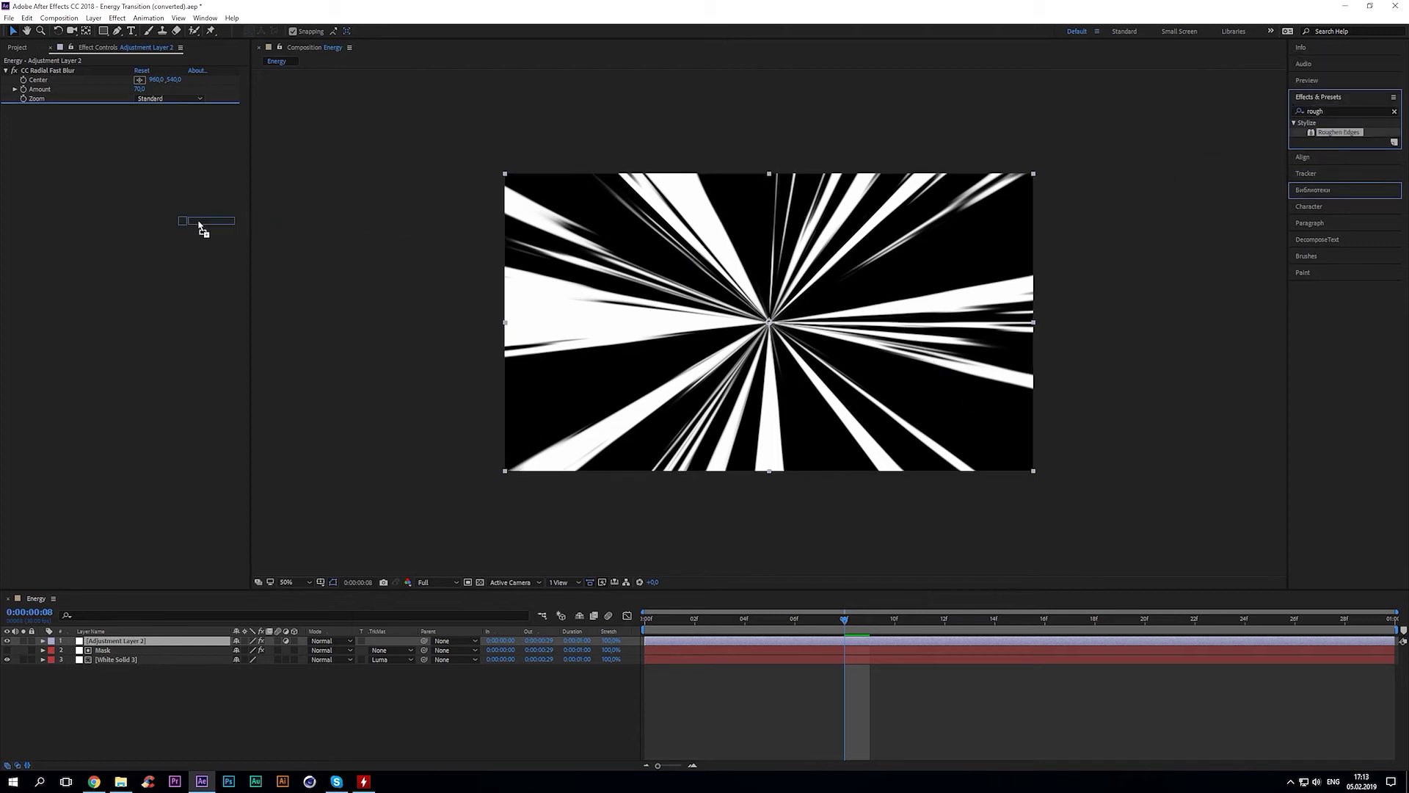
# Apply Roughen Edges to the adjustment layer with Border 5 and Scale 750
pyautogui.moveTo(1332, 140); pyautogui.dragTo(197, 227)
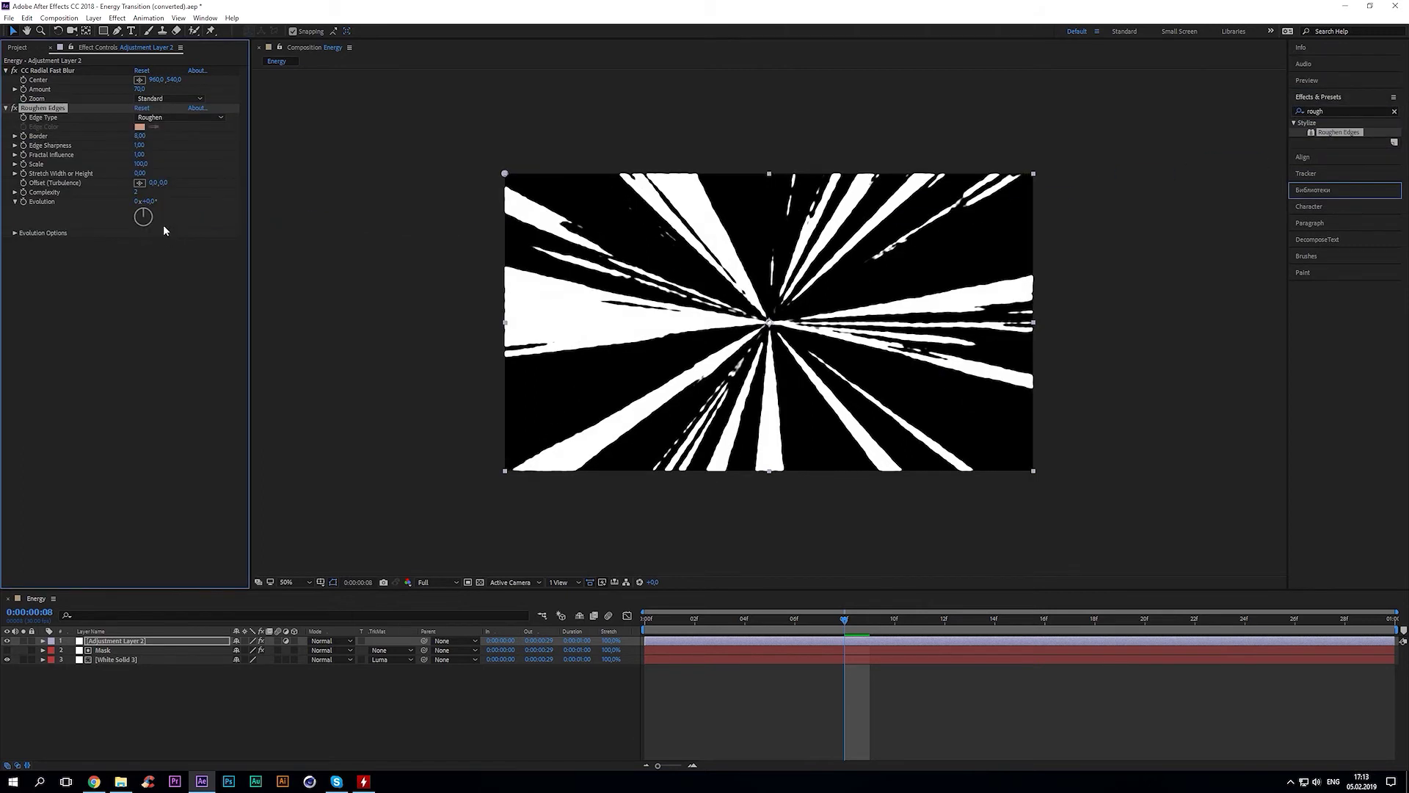
pyautogui.click(141, 136)
pyautogui.press('Return')
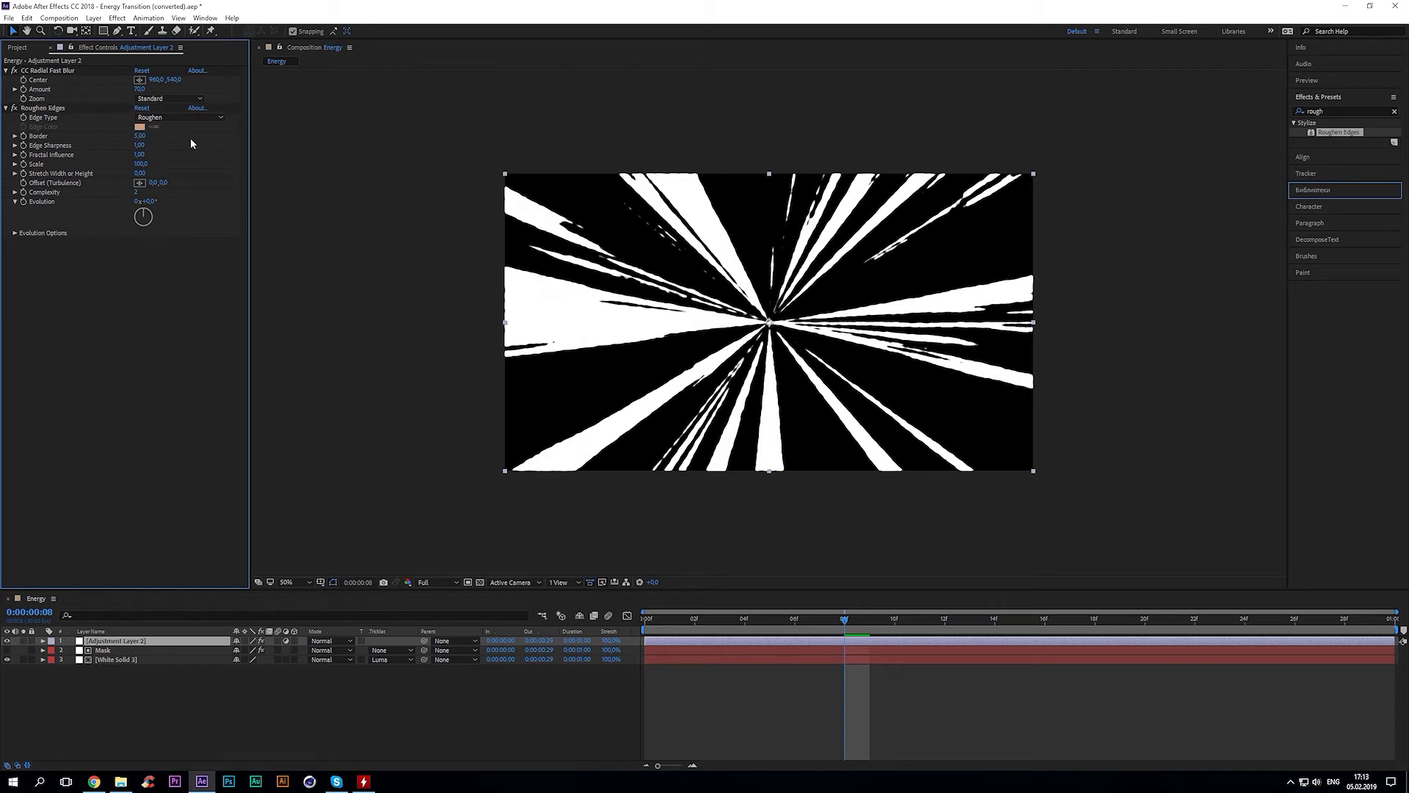
pyautogui.click(138, 163)
pyautogui.write('750')
pyautogui.press('Return')
# Preview the animation at Half resolution, stopping at frame 4
pyautogui.press('space')
pyautogui.click(433, 581)
pyautogui.click(440, 598)
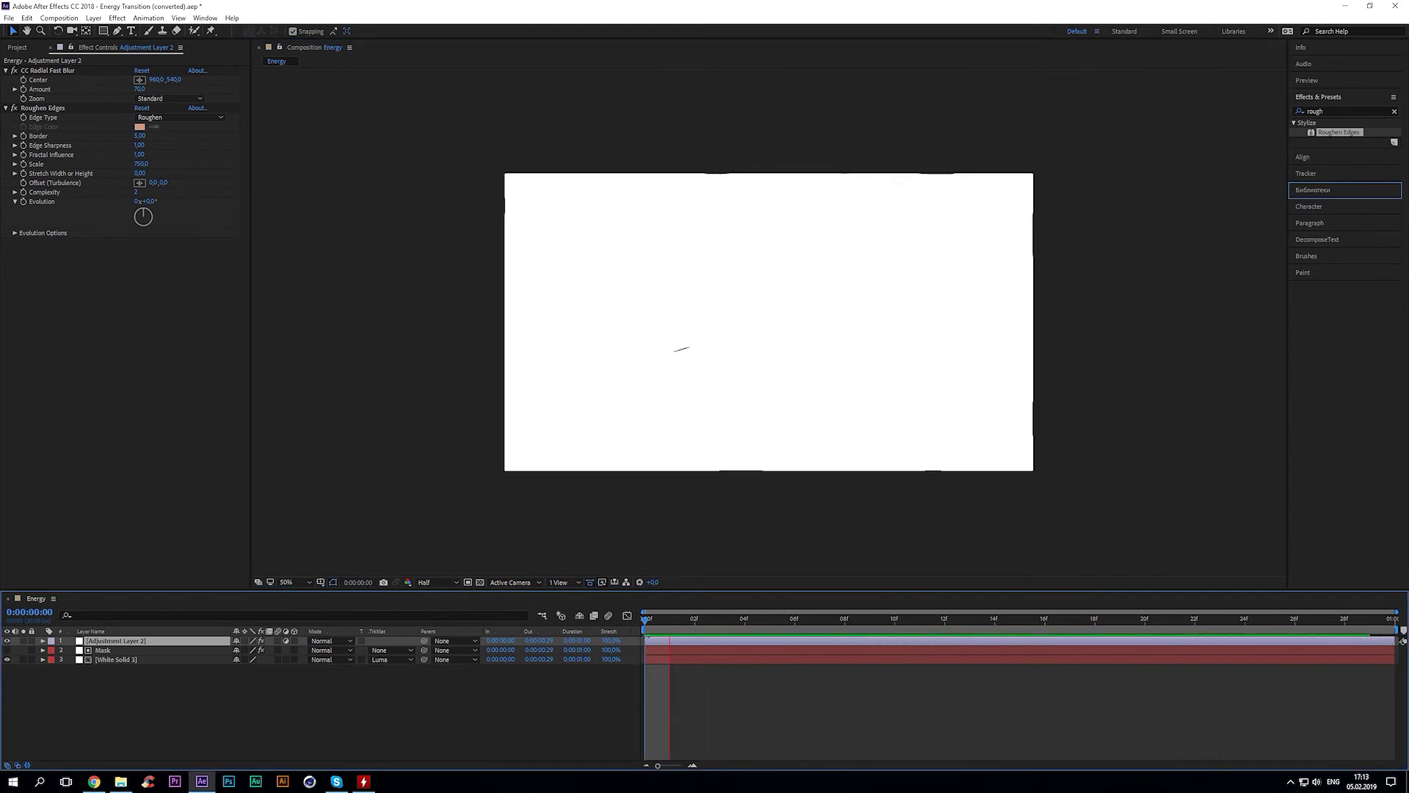
pyautogui.click(466, 701)
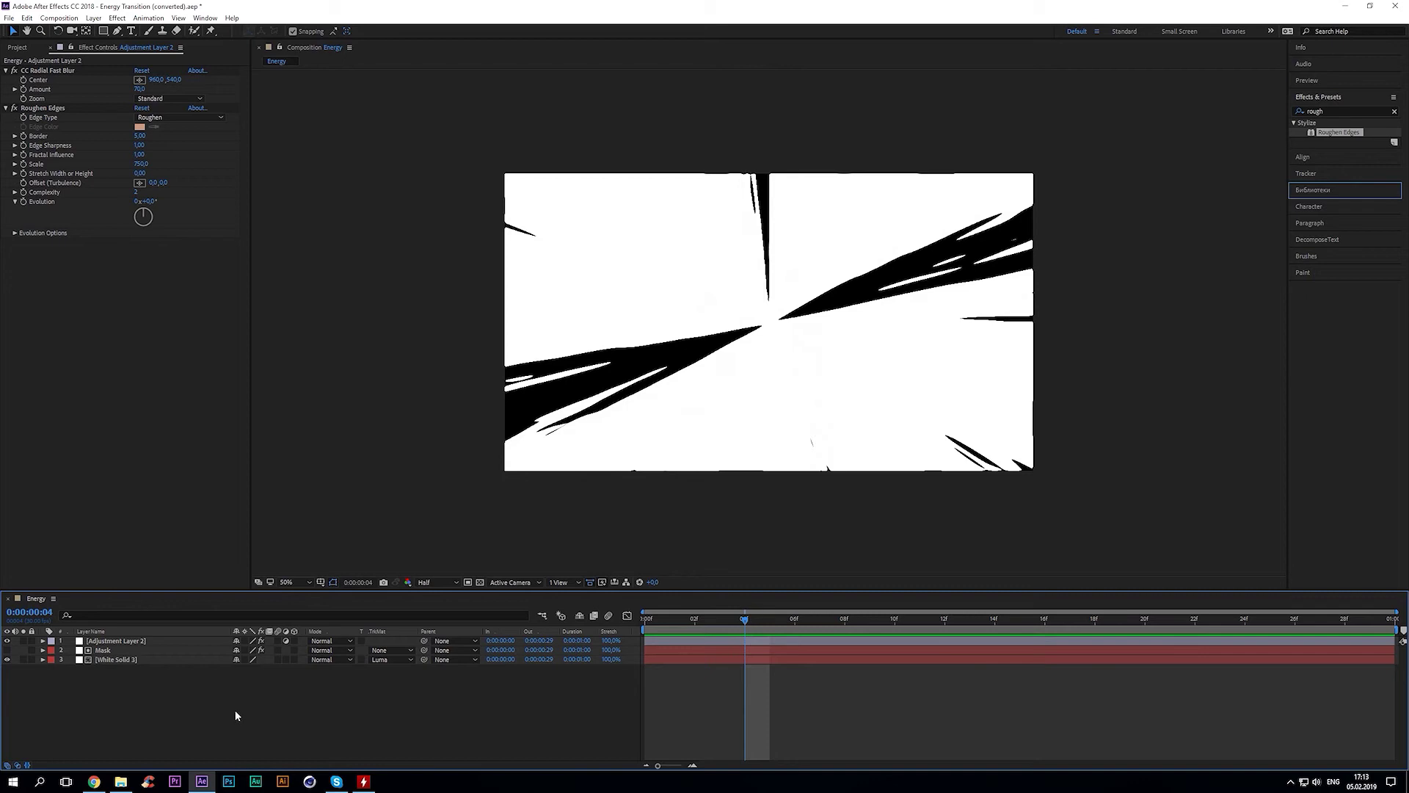
# Add a soloed shape layer containing an ellipse path with a stroke
pyautogui.rightClick(208, 711)
pyautogui.moveTo(257, 591)
pyautogui.click(372, 664)
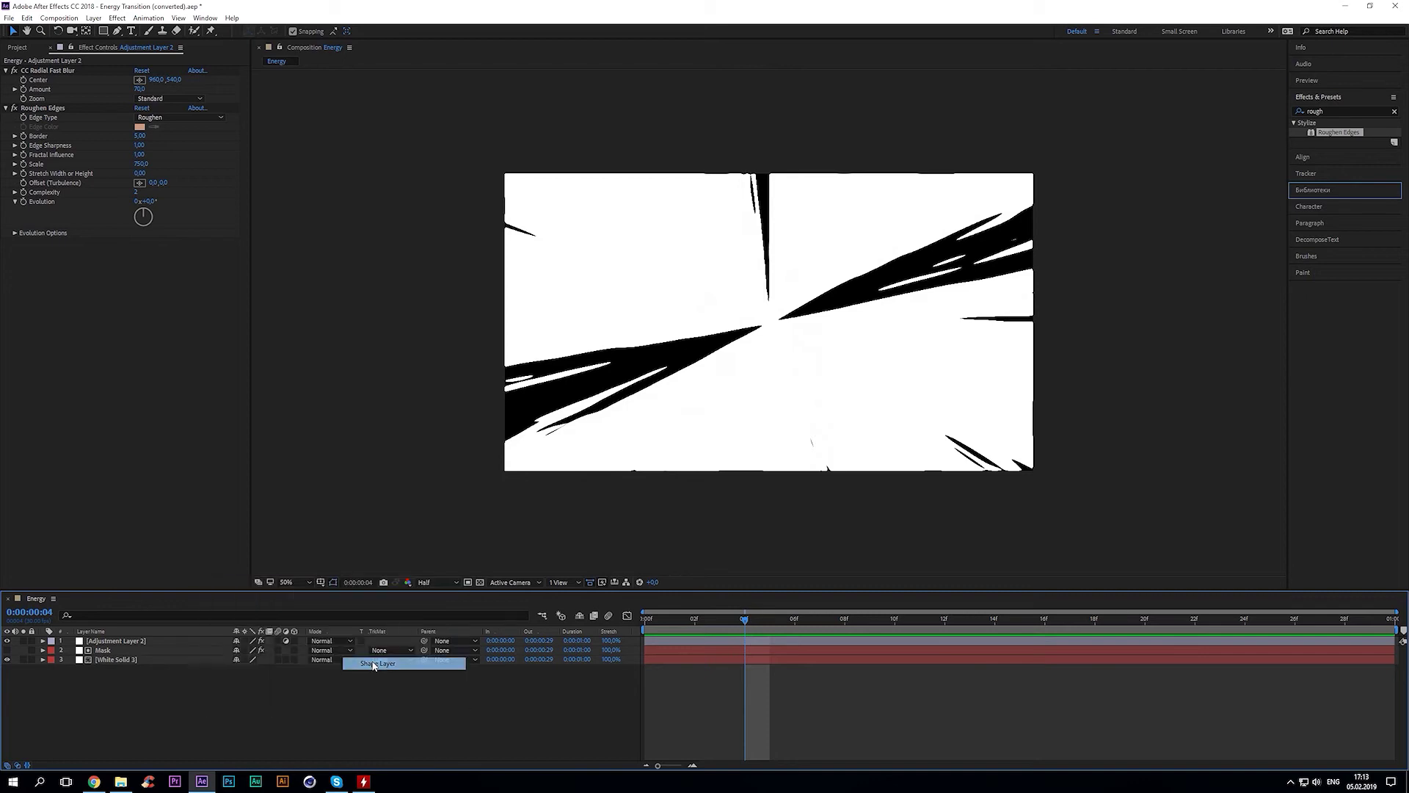
pyautogui.click(23, 641)
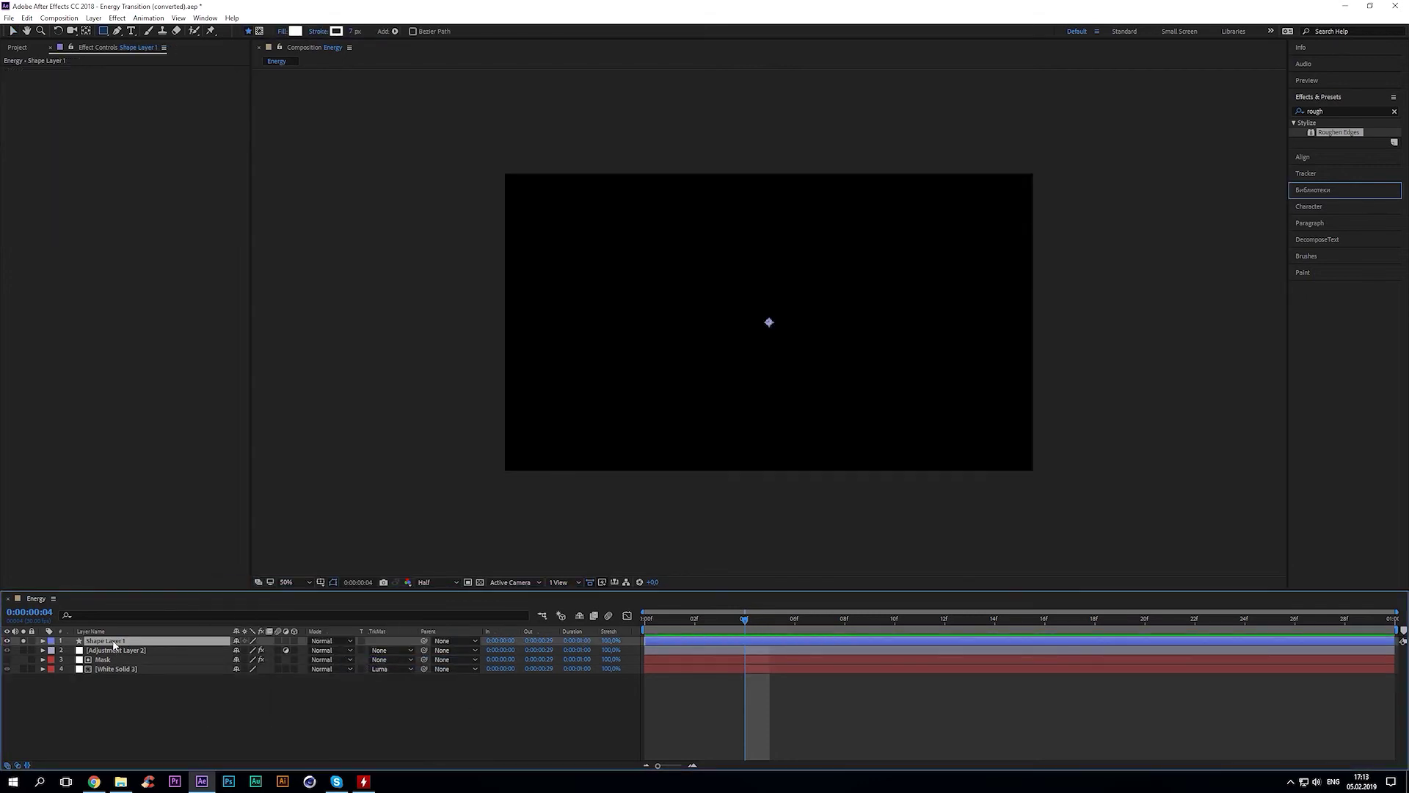
pyautogui.click(41, 641)
pyautogui.click(300, 650)
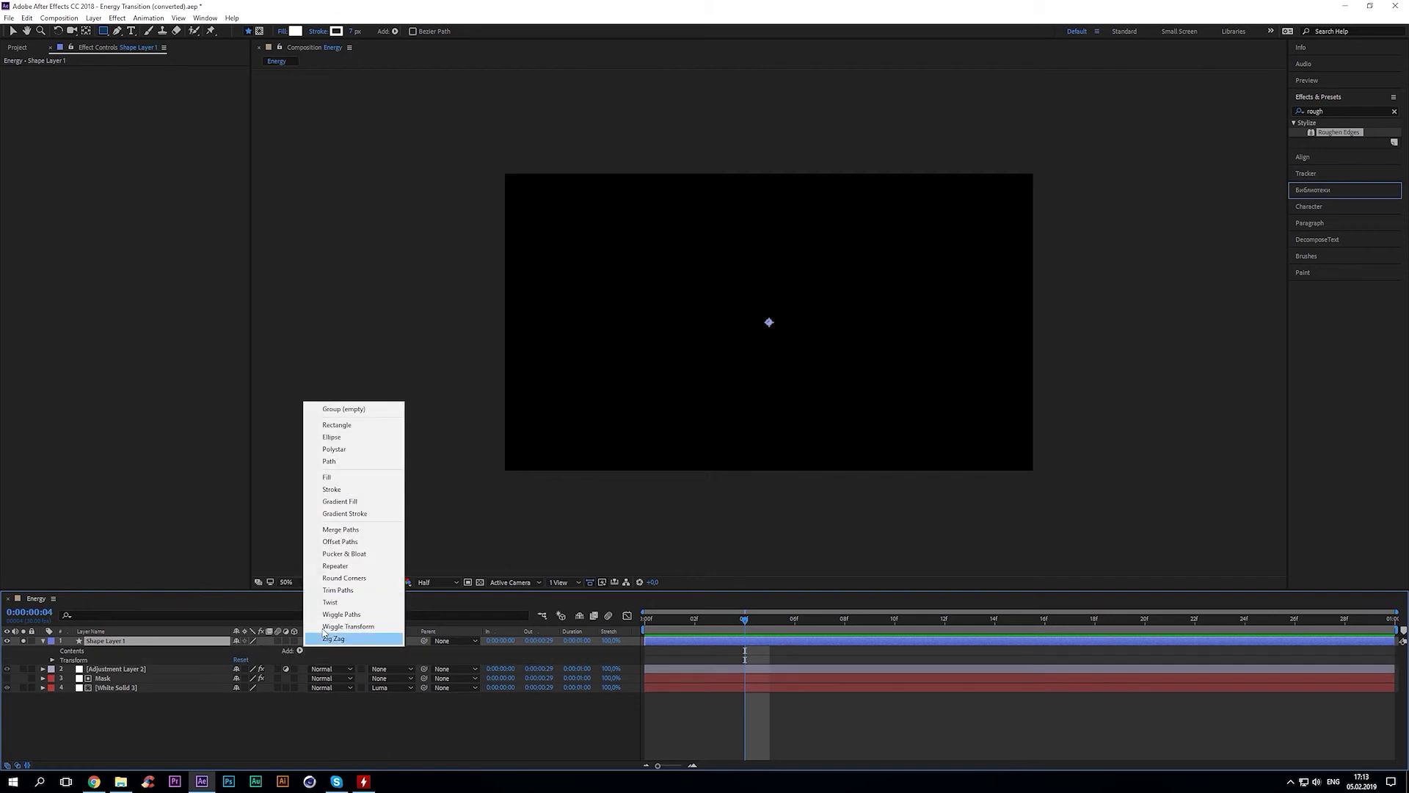
pyautogui.click(330, 437)
pyautogui.click(299, 650)
pyautogui.click(331, 501)
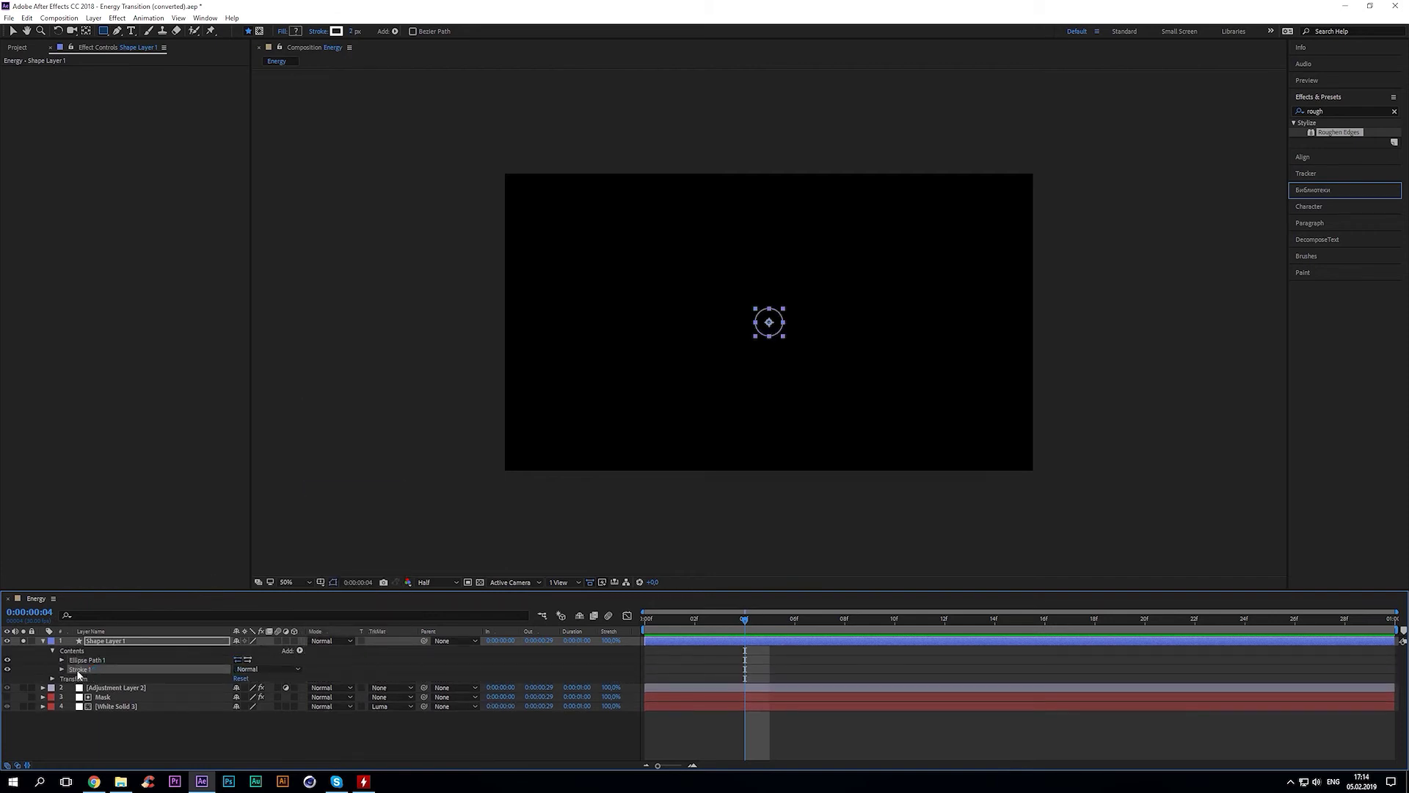
# Keyframe the ellipse Size and Stroke Width, and move those keyframes to the start
pyautogui.click(61, 660)
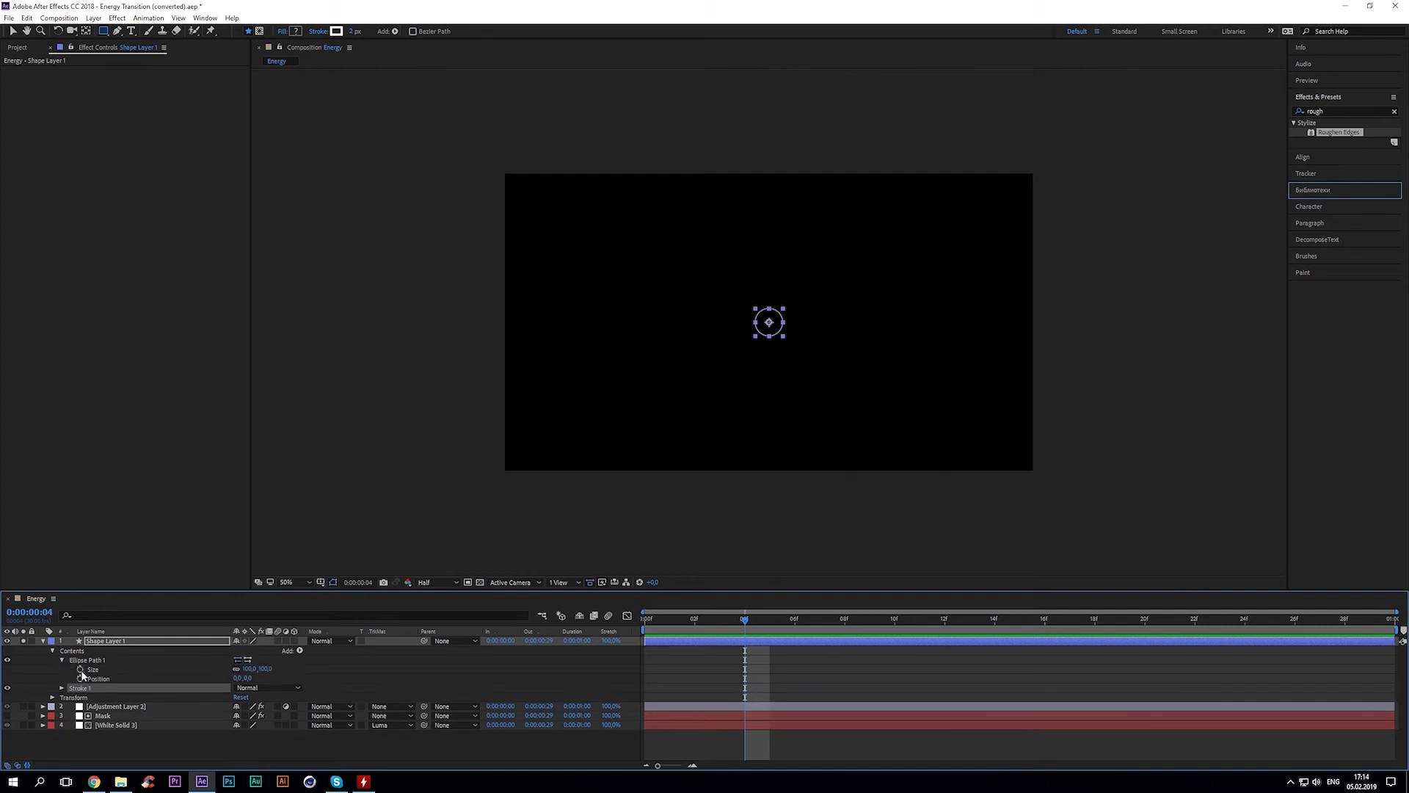
pyautogui.click(61, 688)
pyautogui.click(80, 719)
pyautogui.click(62, 681)
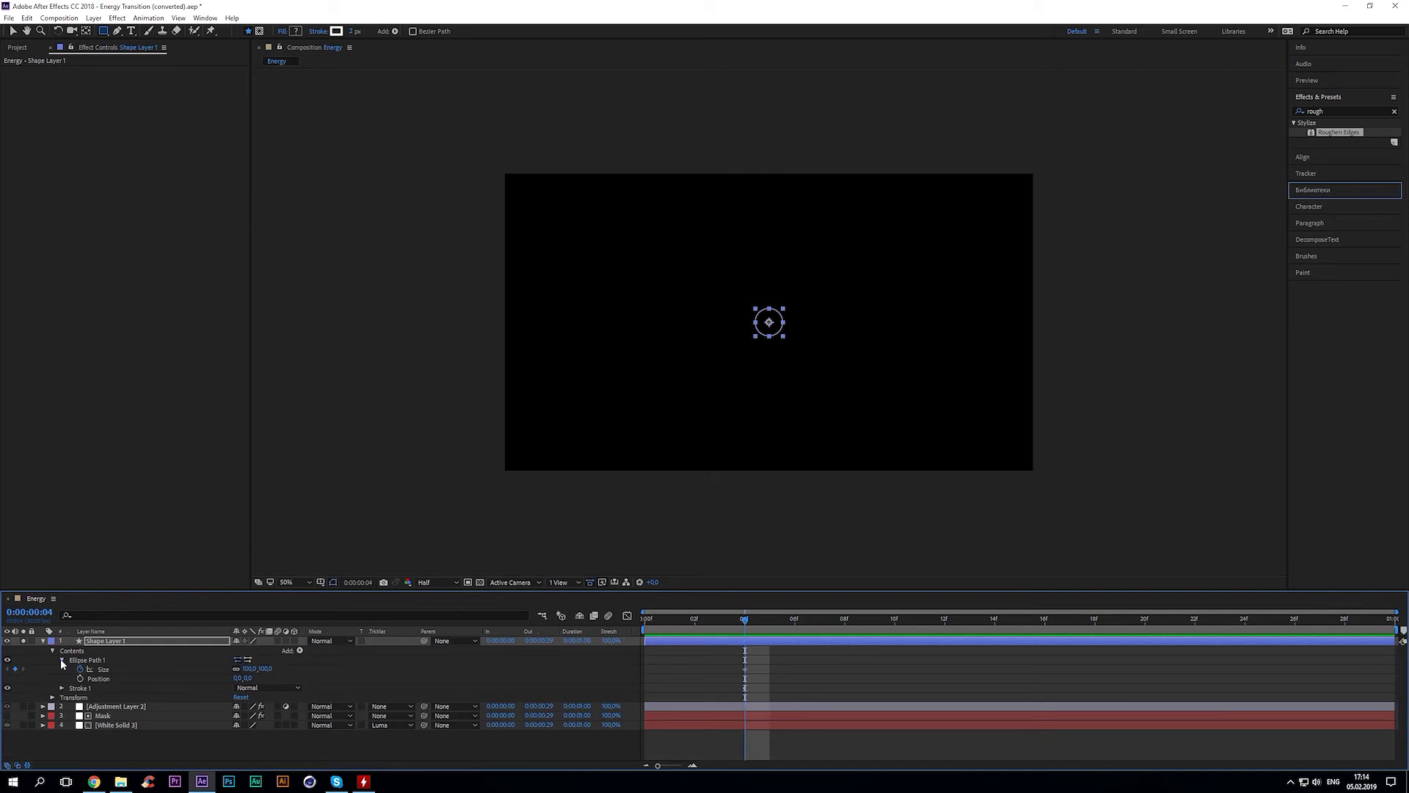
pyautogui.click(62, 660)
pyautogui.click(52, 650)
pyautogui.click(137, 642)
pyautogui.press('u')
pyautogui.moveTo(753, 646)
pyautogui.mouseDown()
pyautogui.moveTo(746, 665)
pyautogui.moveTo(645, 659)
pyautogui.mouseUp()
pyautogui.press('Home')
# Start the ring at Size 300 and Stroke Width 0, rising to Stroke Width 250 at frame 4
pyautogui.click(250, 650)
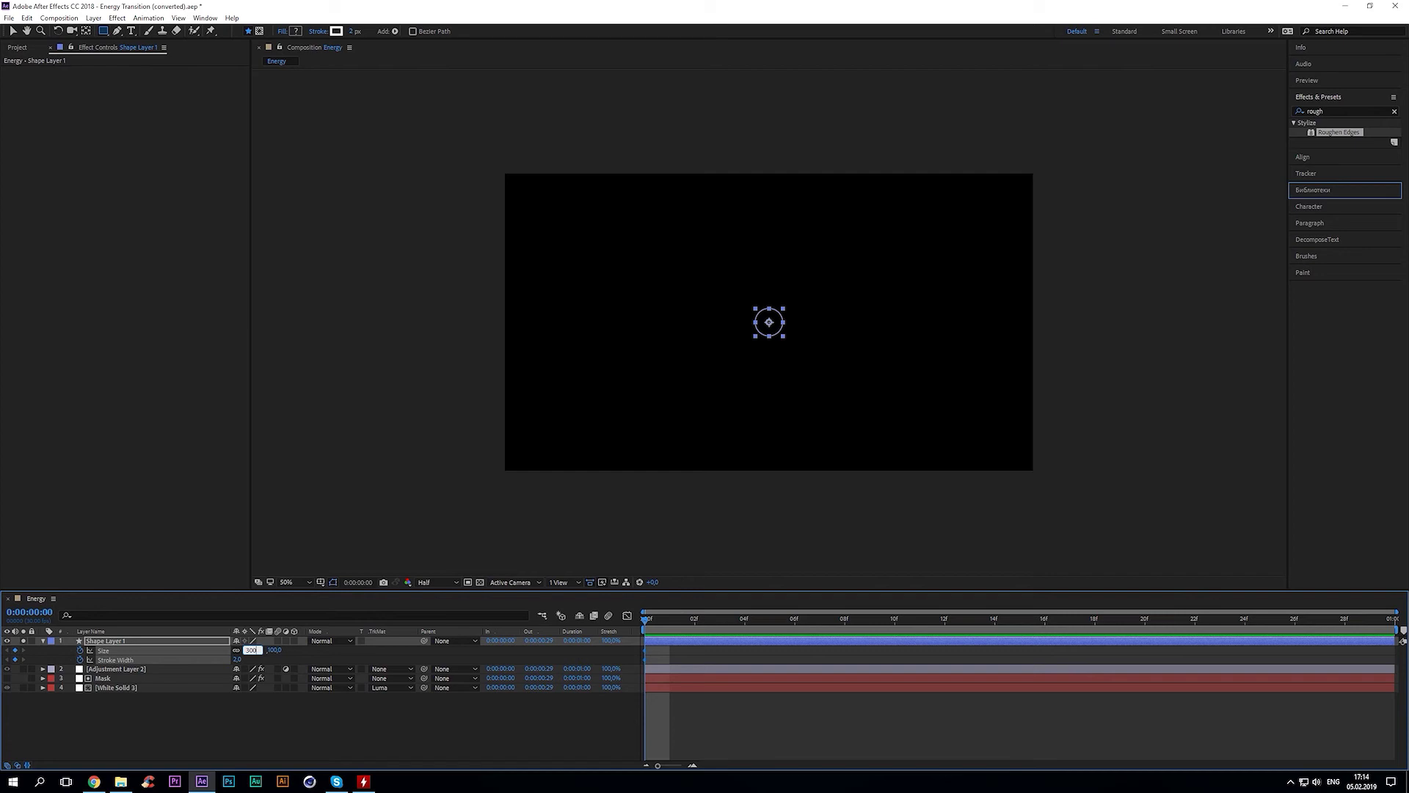
pyautogui.click(326, 655)
pyautogui.click(237, 659)
pyautogui.click(307, 655)
pyautogui.click(743, 627)
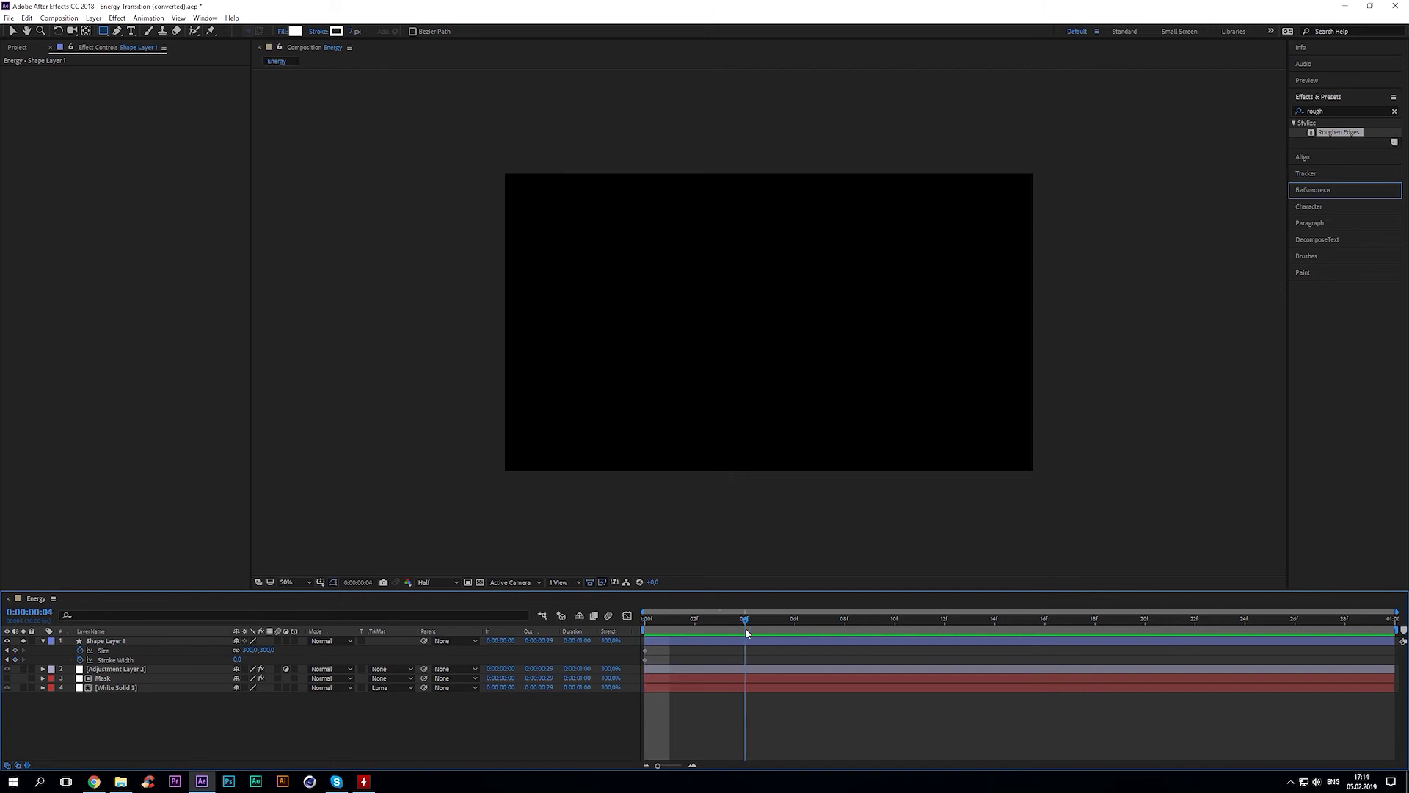
pyautogui.click(237, 659)
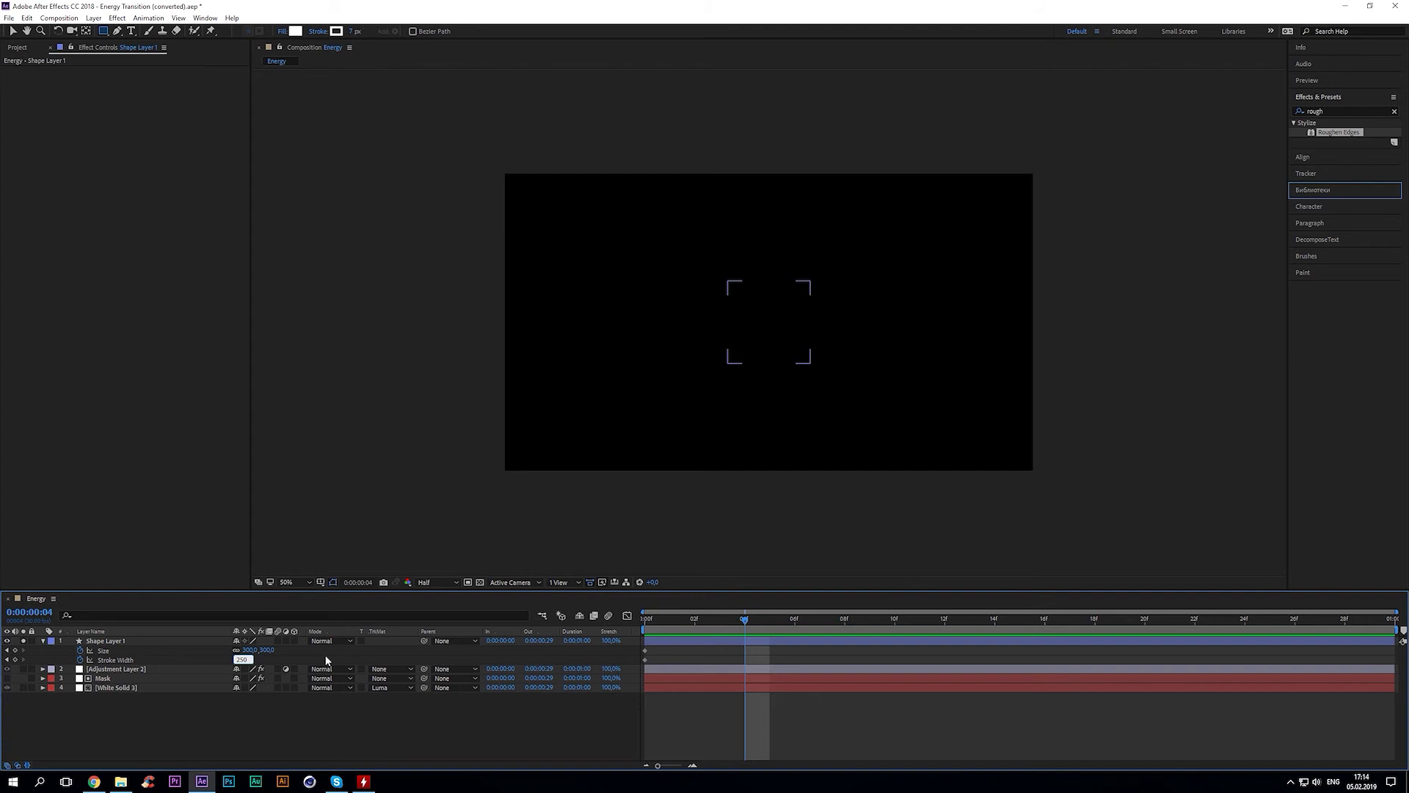
pyautogui.press('Return')
# Later in the animation, return Stroke Width to 0 and enlarge the ring well past the frame
pyautogui.moveTo(744, 620); pyautogui.dragTo(1145, 641)
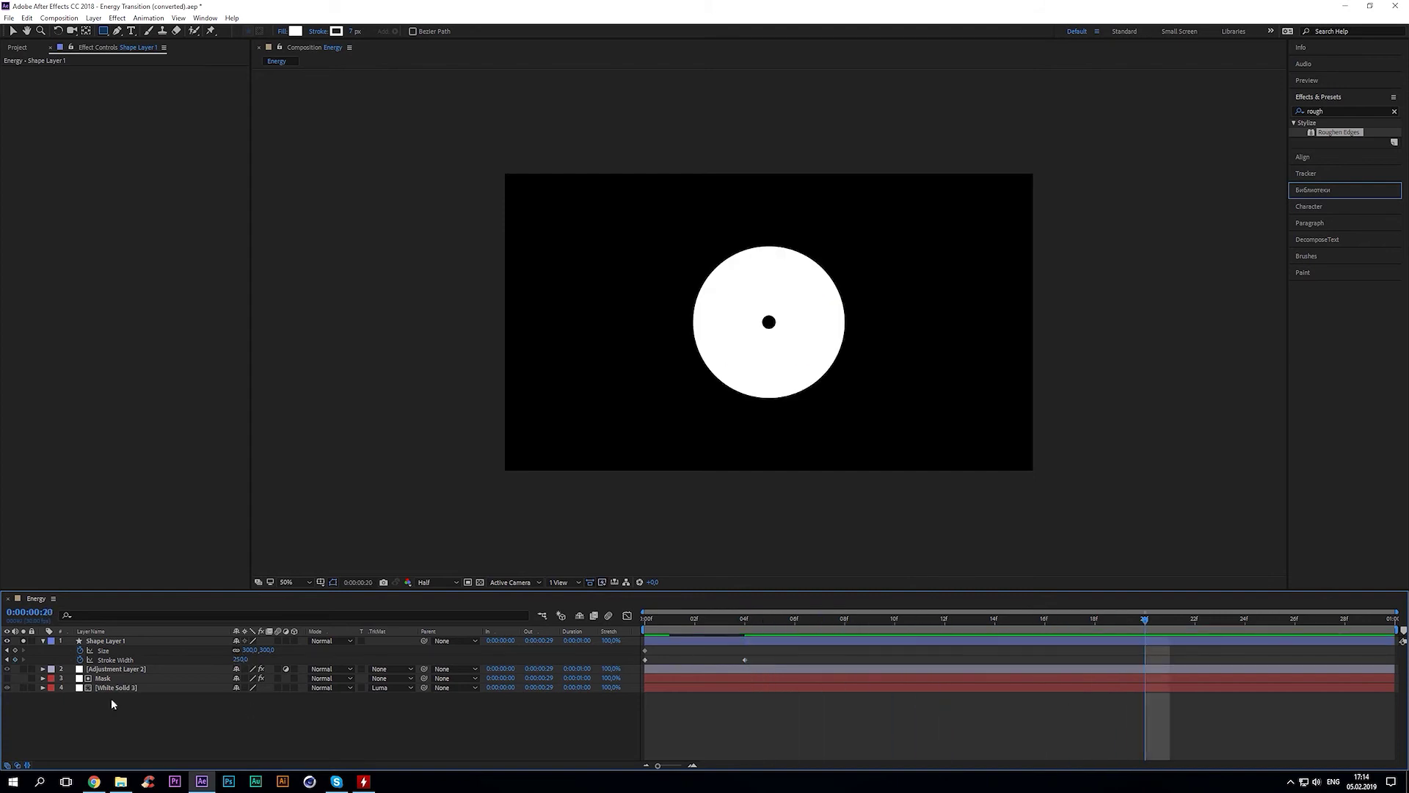
pyautogui.click(241, 659)
pyautogui.write('0')
pyautogui.press('Return')
pyautogui.moveTo(253, 650); pyautogui.dragTo(1135, 682)
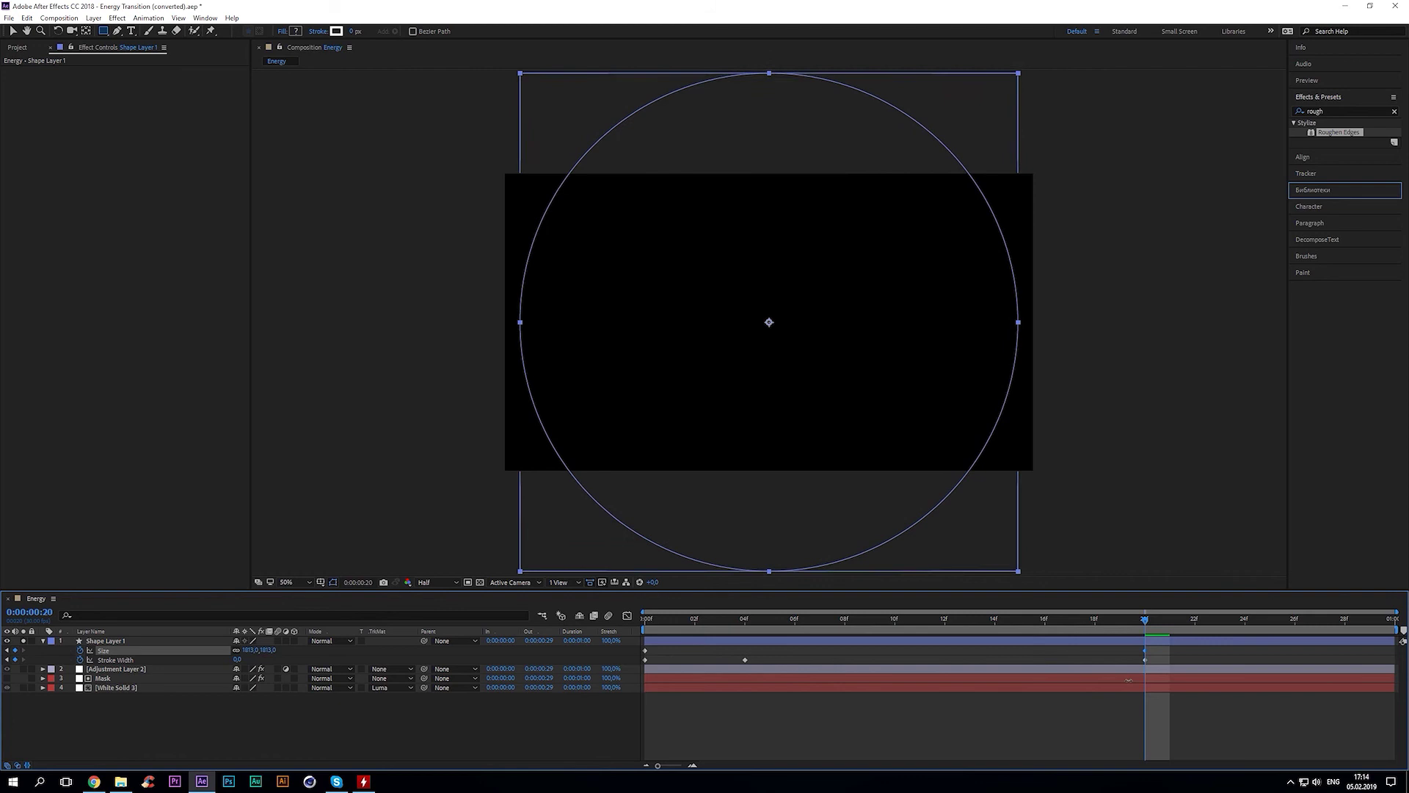
pyautogui.moveTo(1136, 681); pyautogui.dragTo(992, 684)
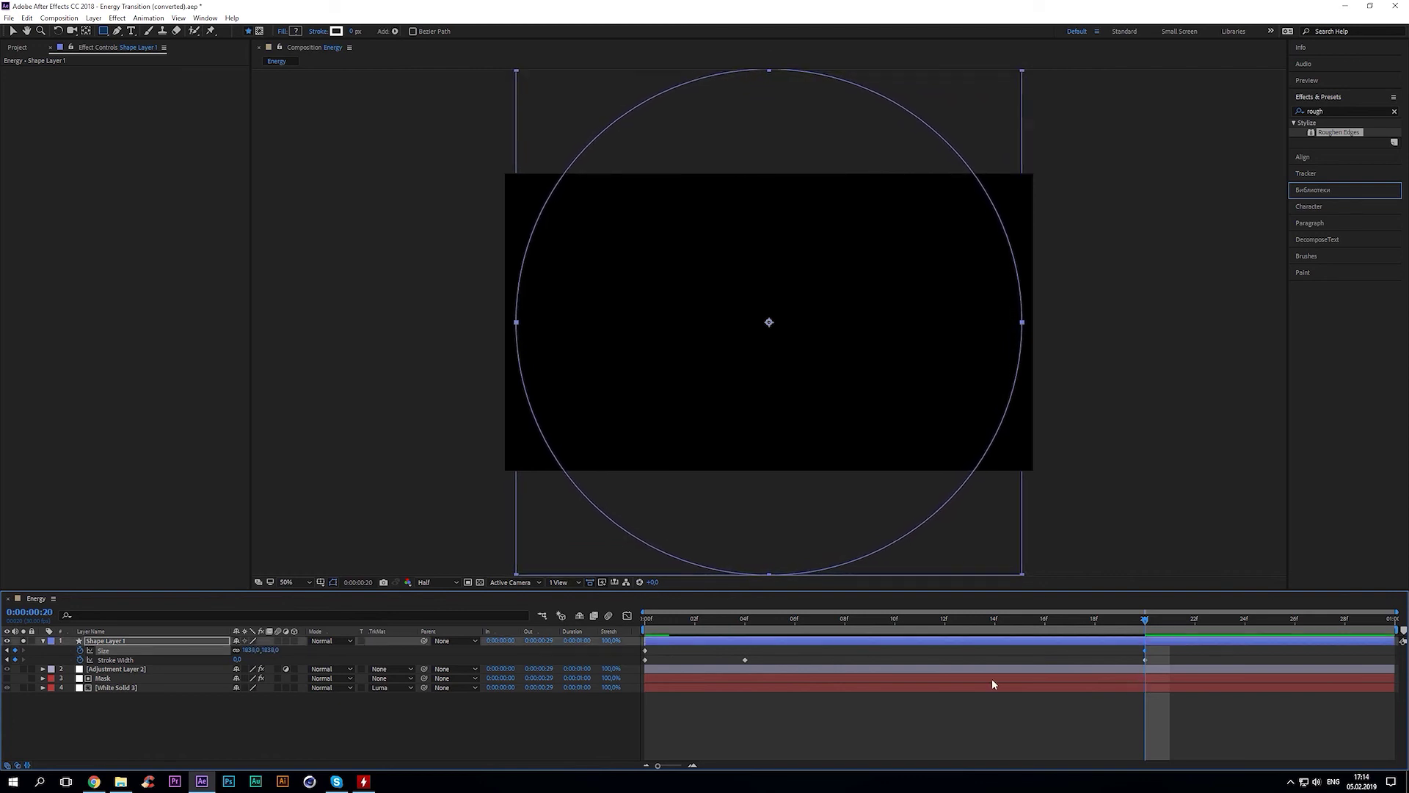
# Select the Size and Stroke Width keyframes, then the Stroke Width keyframe at 04f
pyautogui.click(571, 704)
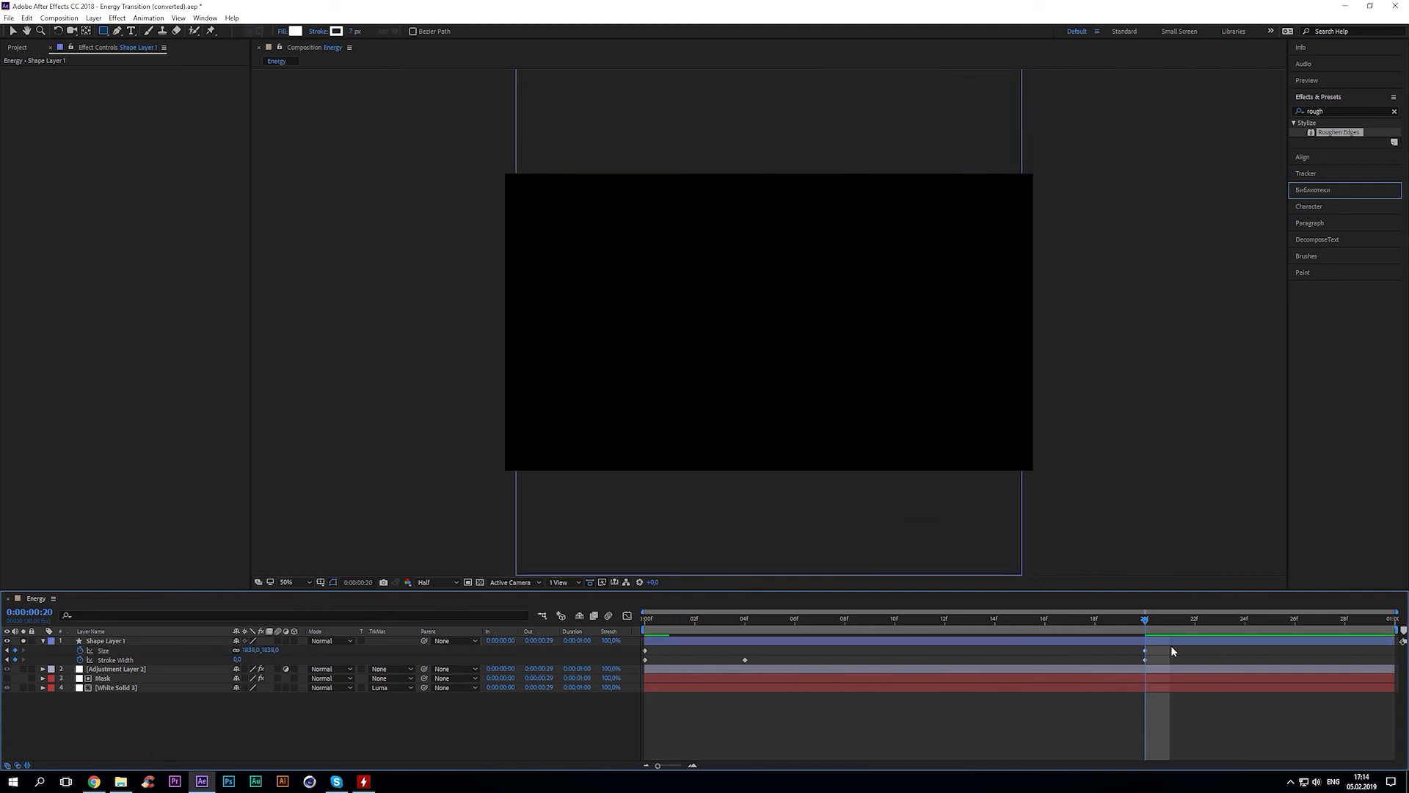
pyautogui.moveTo(1172, 651); pyautogui.dragTo(638, 664)
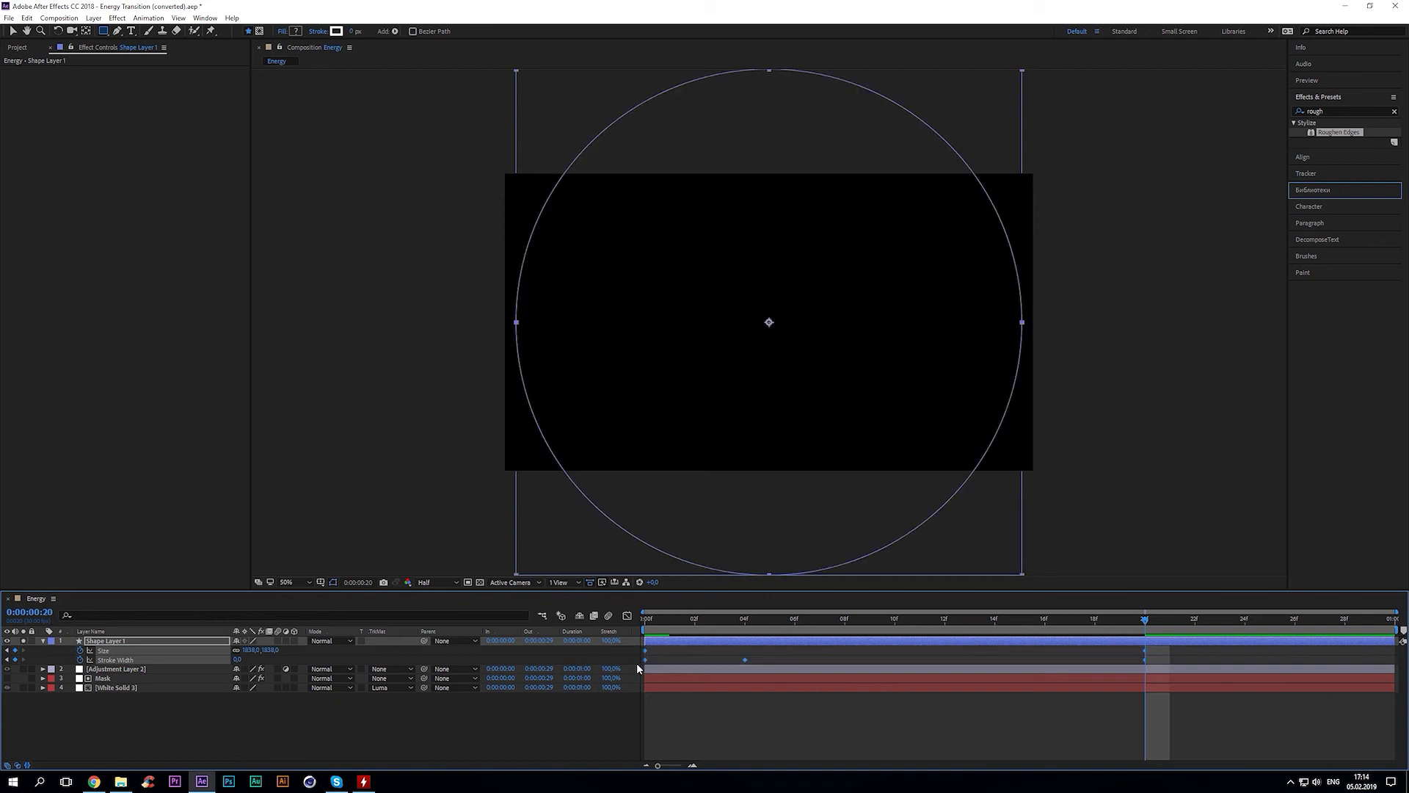
pyautogui.click(633, 654)
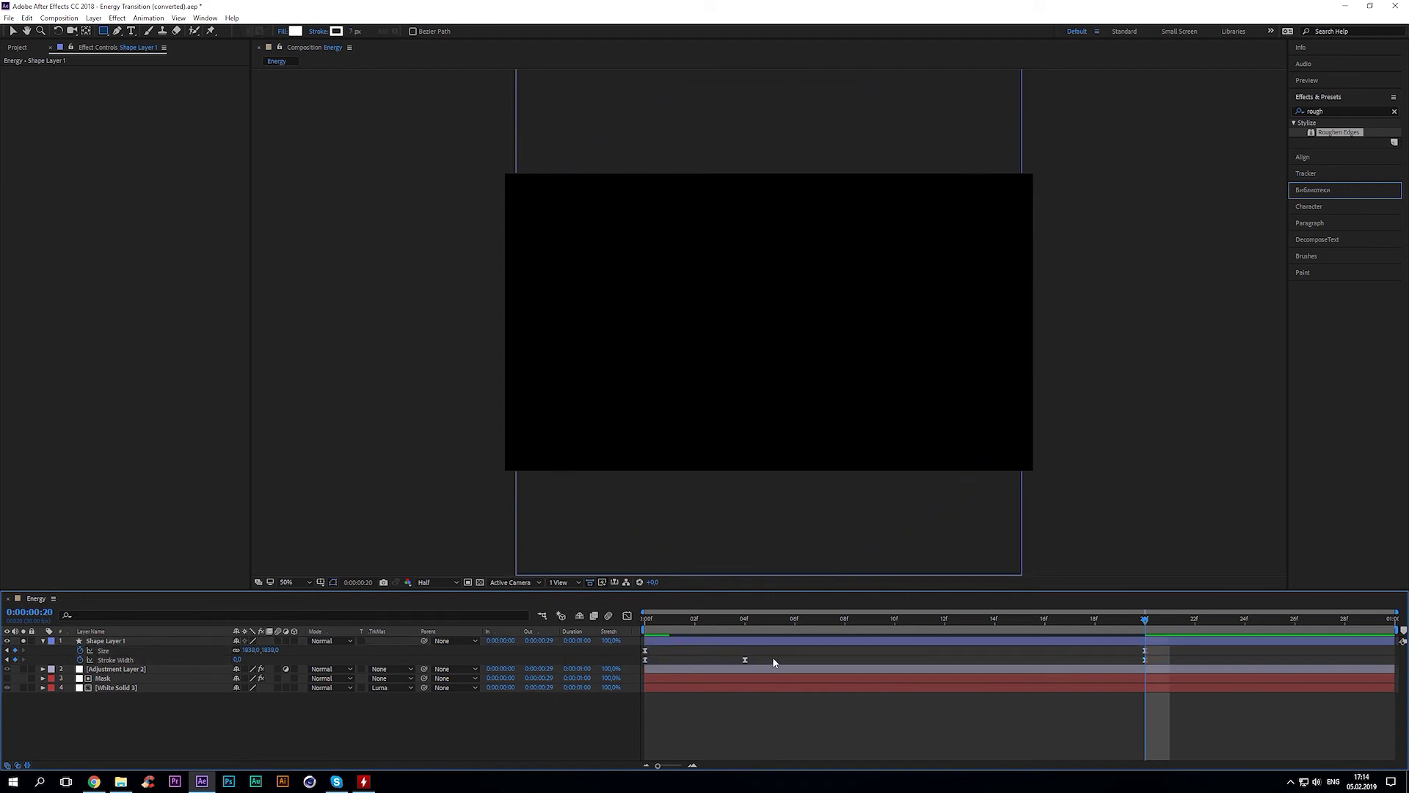
pyautogui.click(745, 660)
# Ease the Stroke Width and Size speed curves in the Graph Editor and preview the circle
pyautogui.click(628, 616)
pyautogui.moveTo(705, 728); pyautogui.dragTo(655, 728)
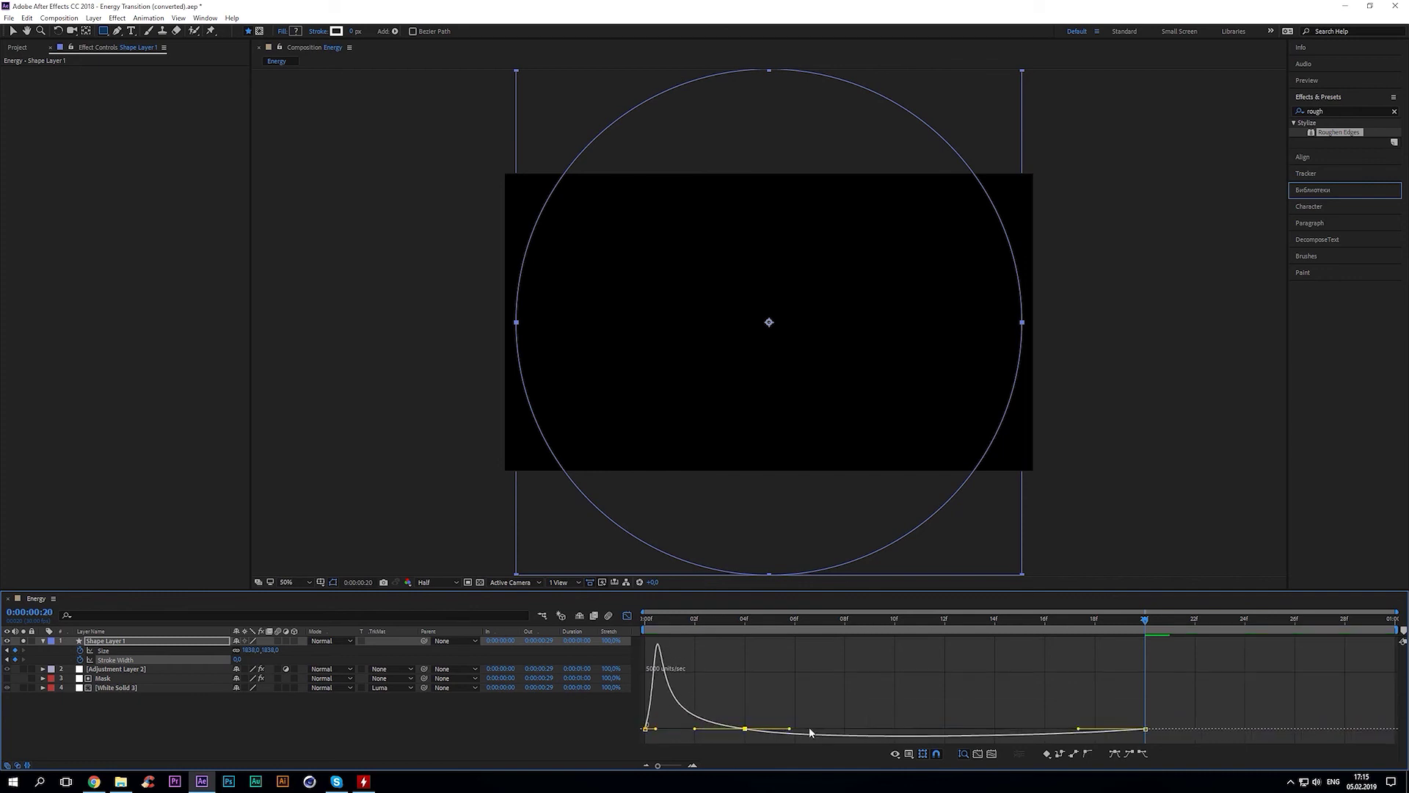
pyautogui.moveTo(1078, 728); pyautogui.dragTo(944, 726)
pyautogui.moveTo(811, 728)
pyautogui.mouseDown()
pyautogui.moveTo(780, 719)
pyautogui.moveTo(807, 736)
pyautogui.moveTo(1042, 735)
pyautogui.mouseUp()
pyautogui.click(627, 617)
pyautogui.click(645, 650)
pyautogui.click(627, 617)
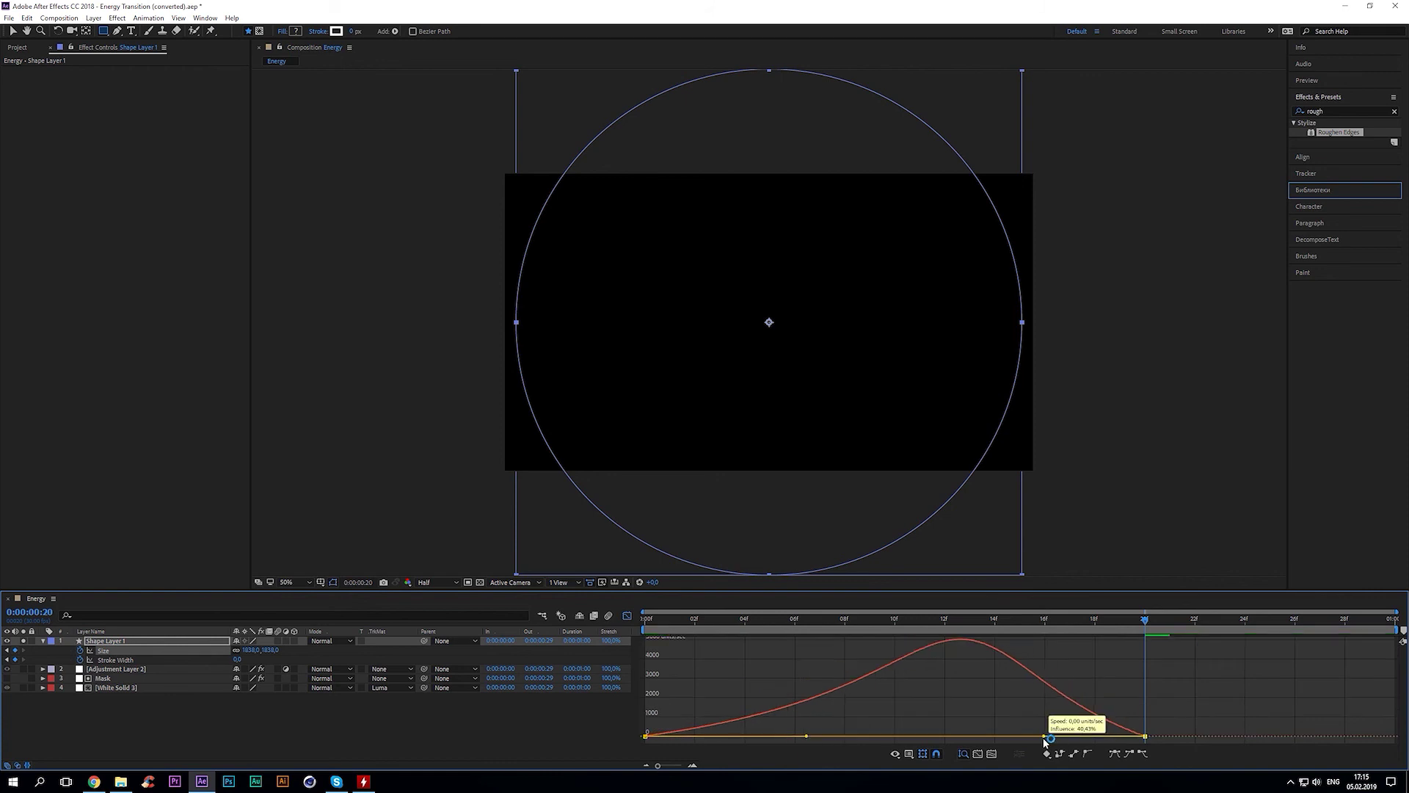
pyautogui.click(627, 617)
pyautogui.click(646, 619)
pyautogui.press('space')
# Move Shape Layer 1 to the bottom of the layer stack and preview the burst
pyautogui.click(119, 643)
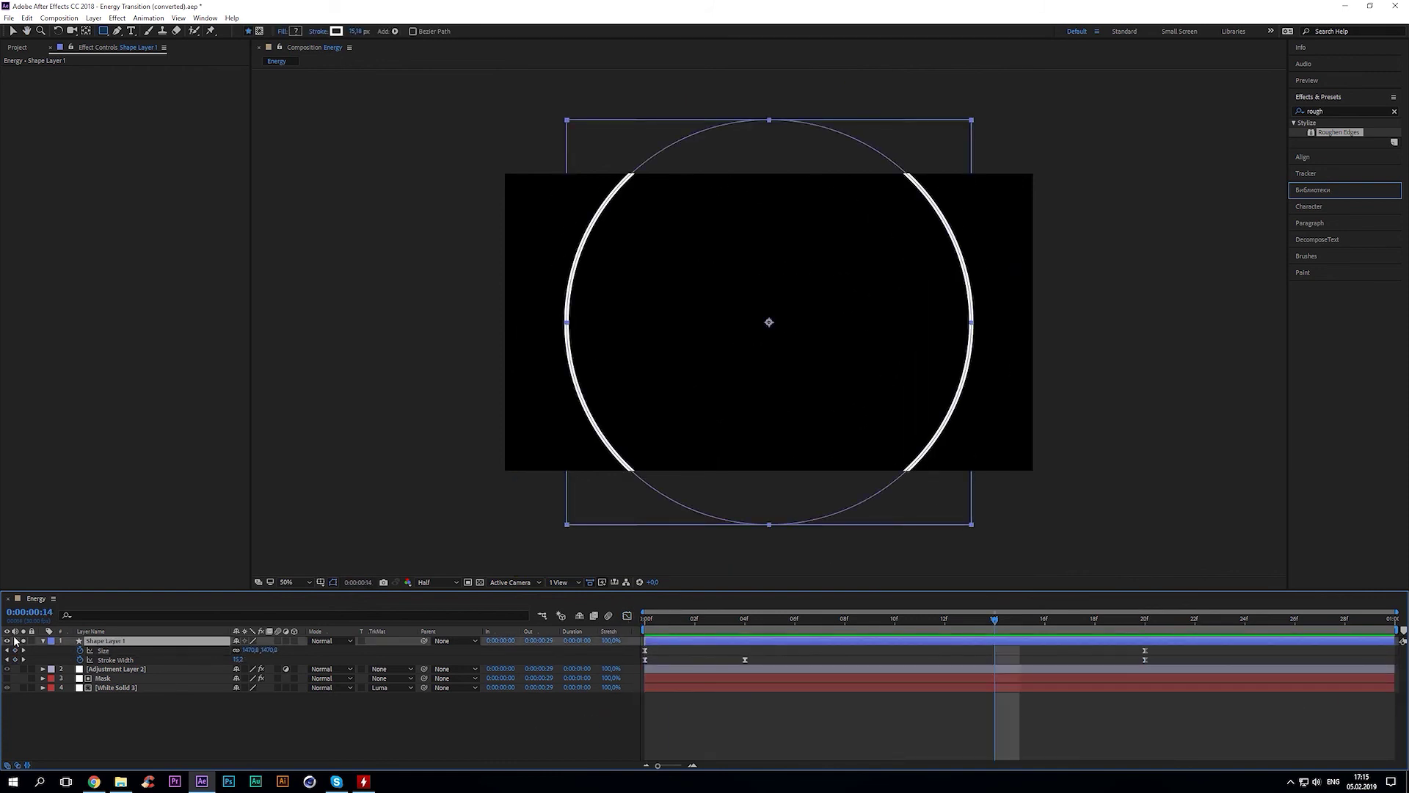
pyautogui.moveTo(119, 643); pyautogui.dragTo(121, 692)
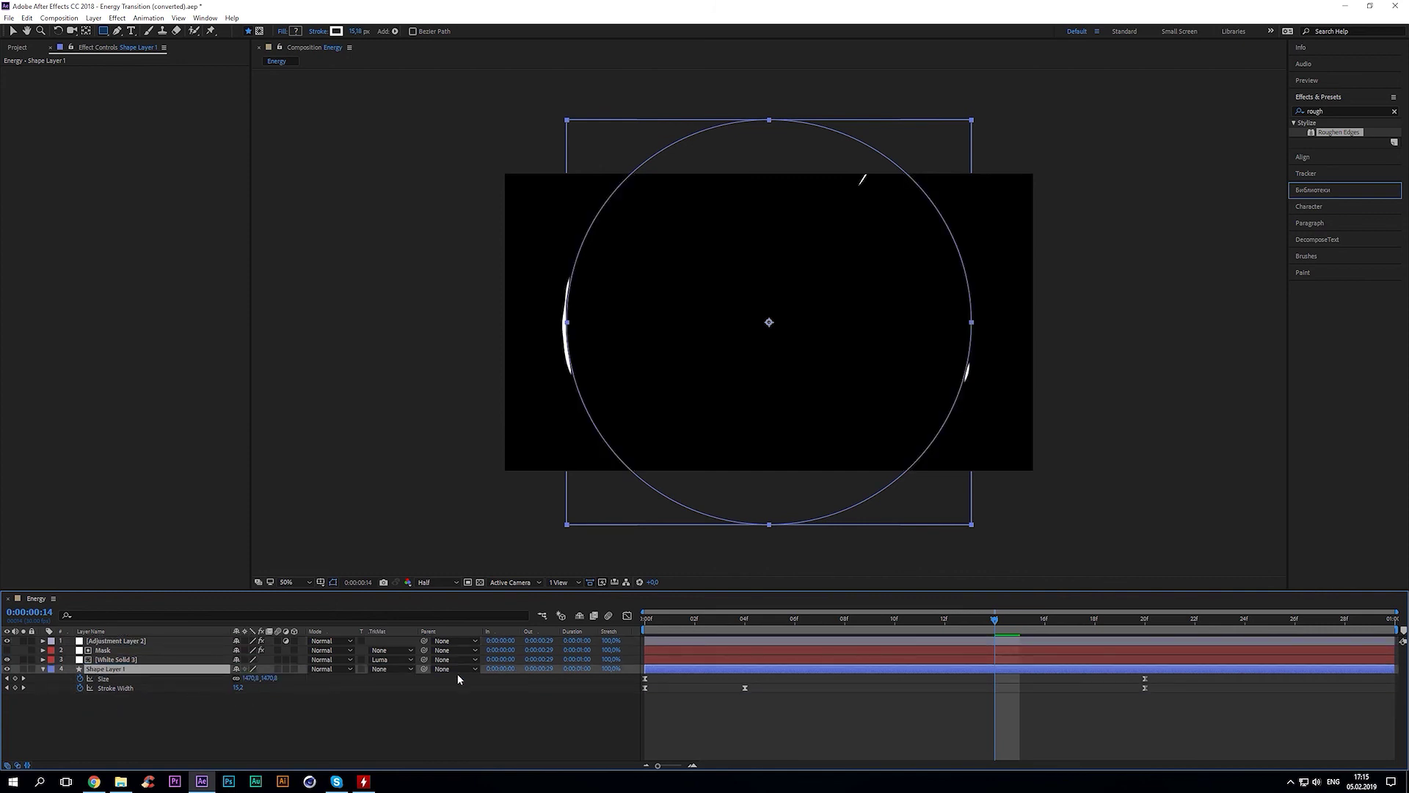
pyautogui.press('space')
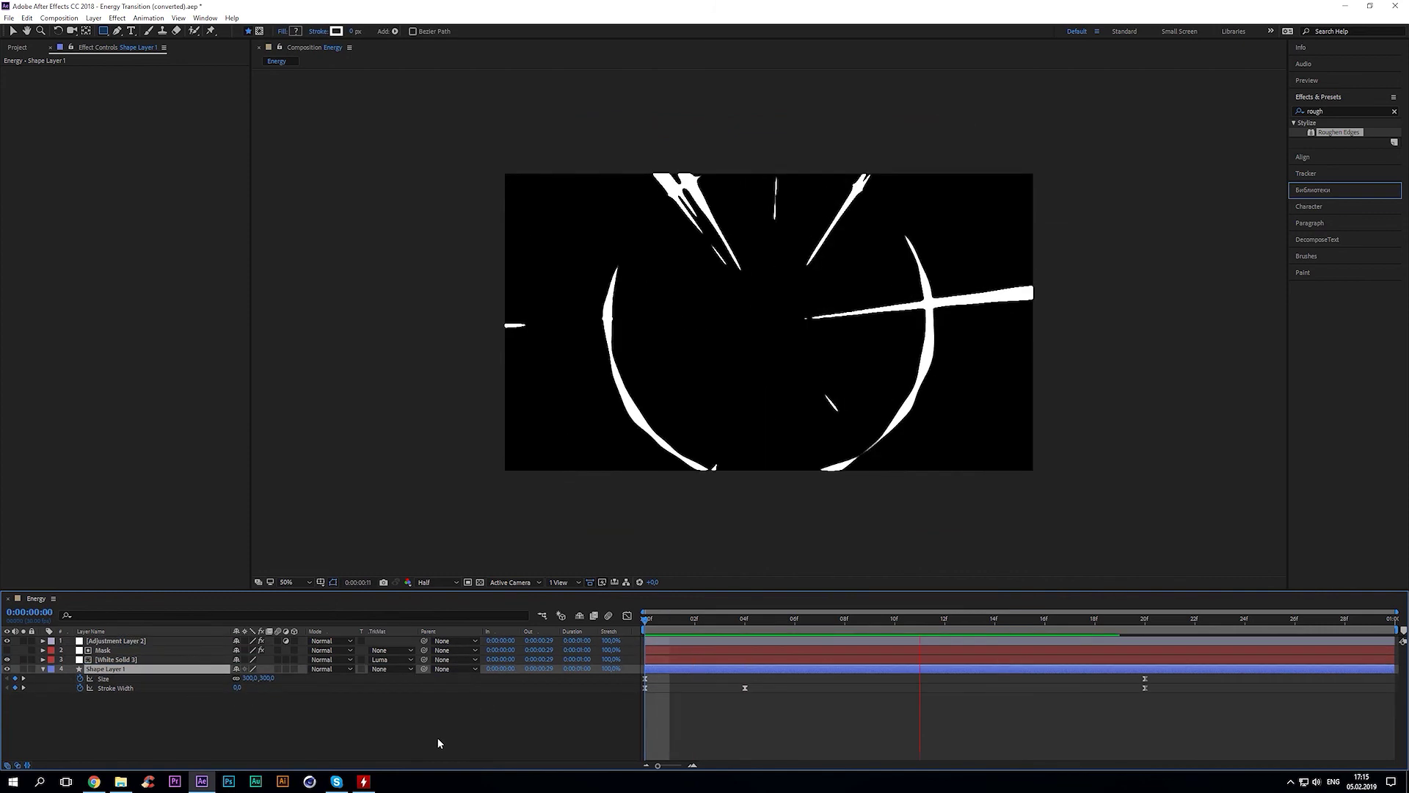
pyautogui.press('space')
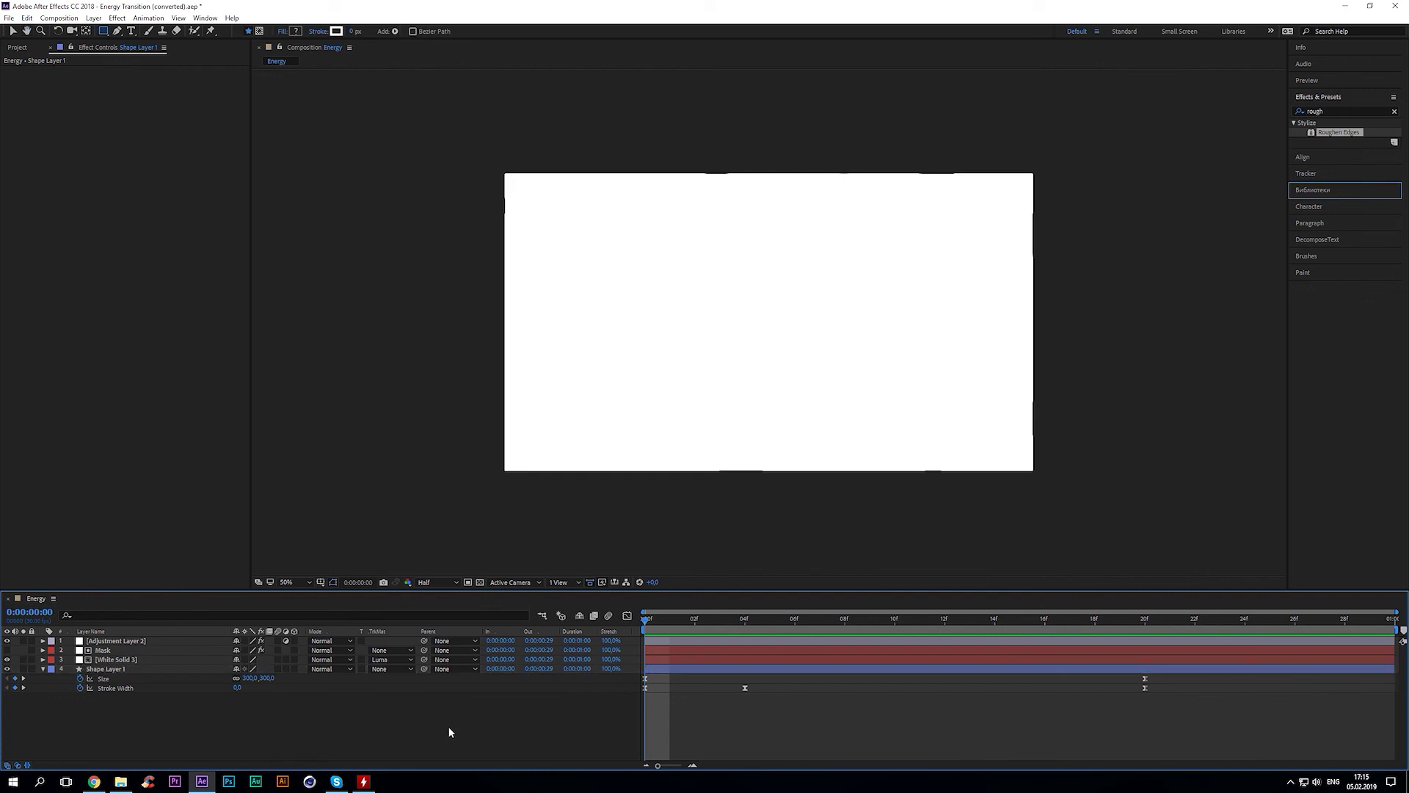
pyautogui.click(44, 669)
pyautogui.click(124, 705)
# Pre-compose all four layers into a composition named 'Energy Pre-Comp'
pyautogui.moveTo(128, 675); pyautogui.dragTo(140, 641)
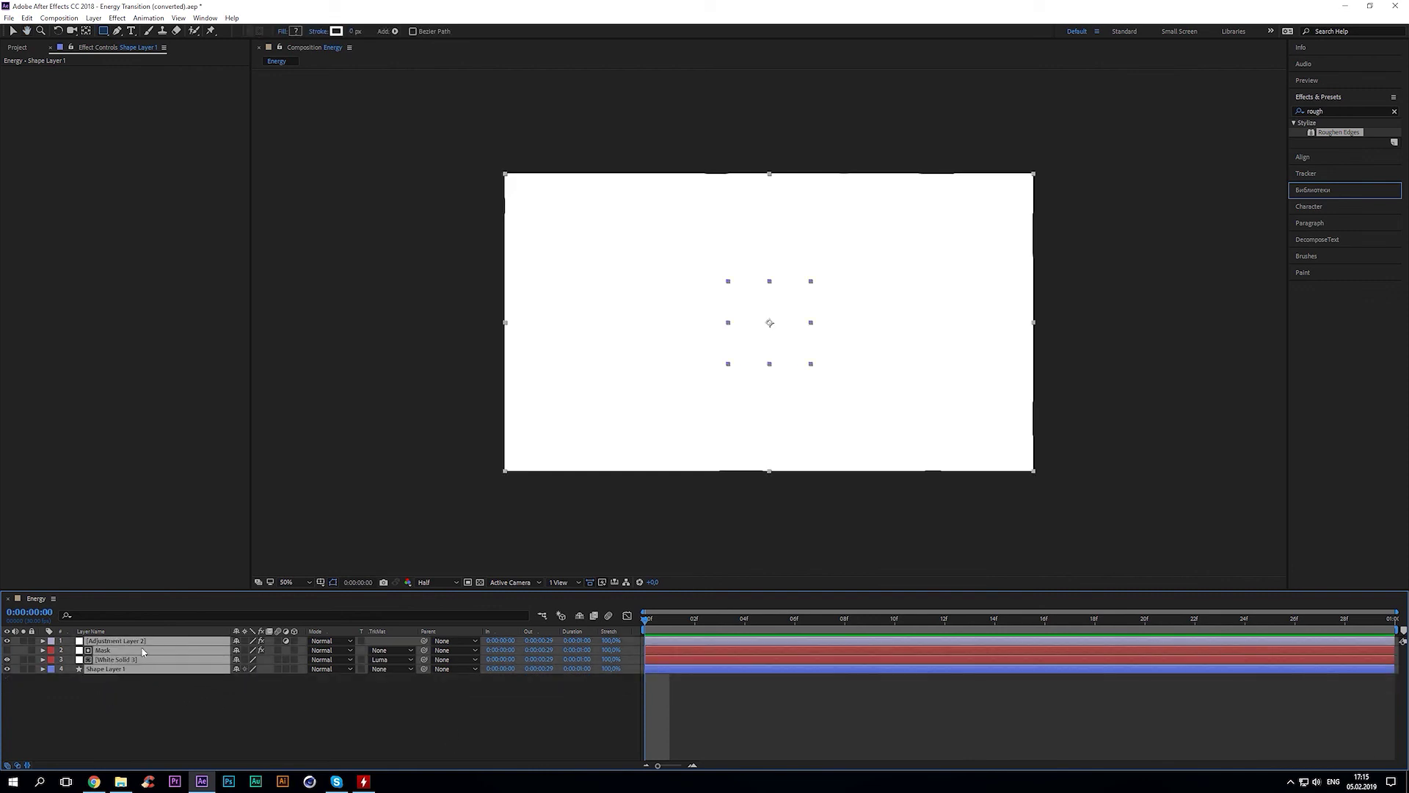
pyautogui.rightClick(141, 644)
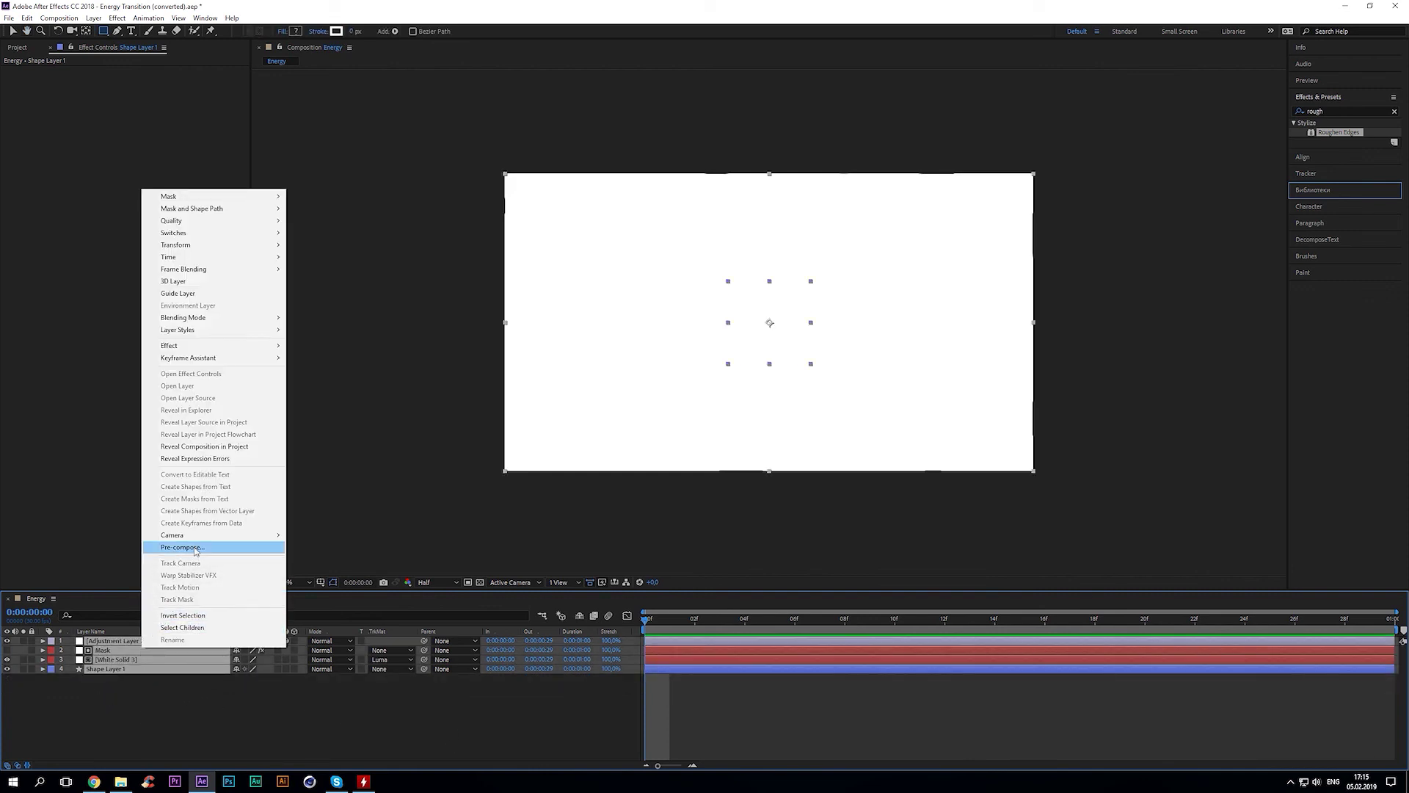
pyautogui.click(181, 547)
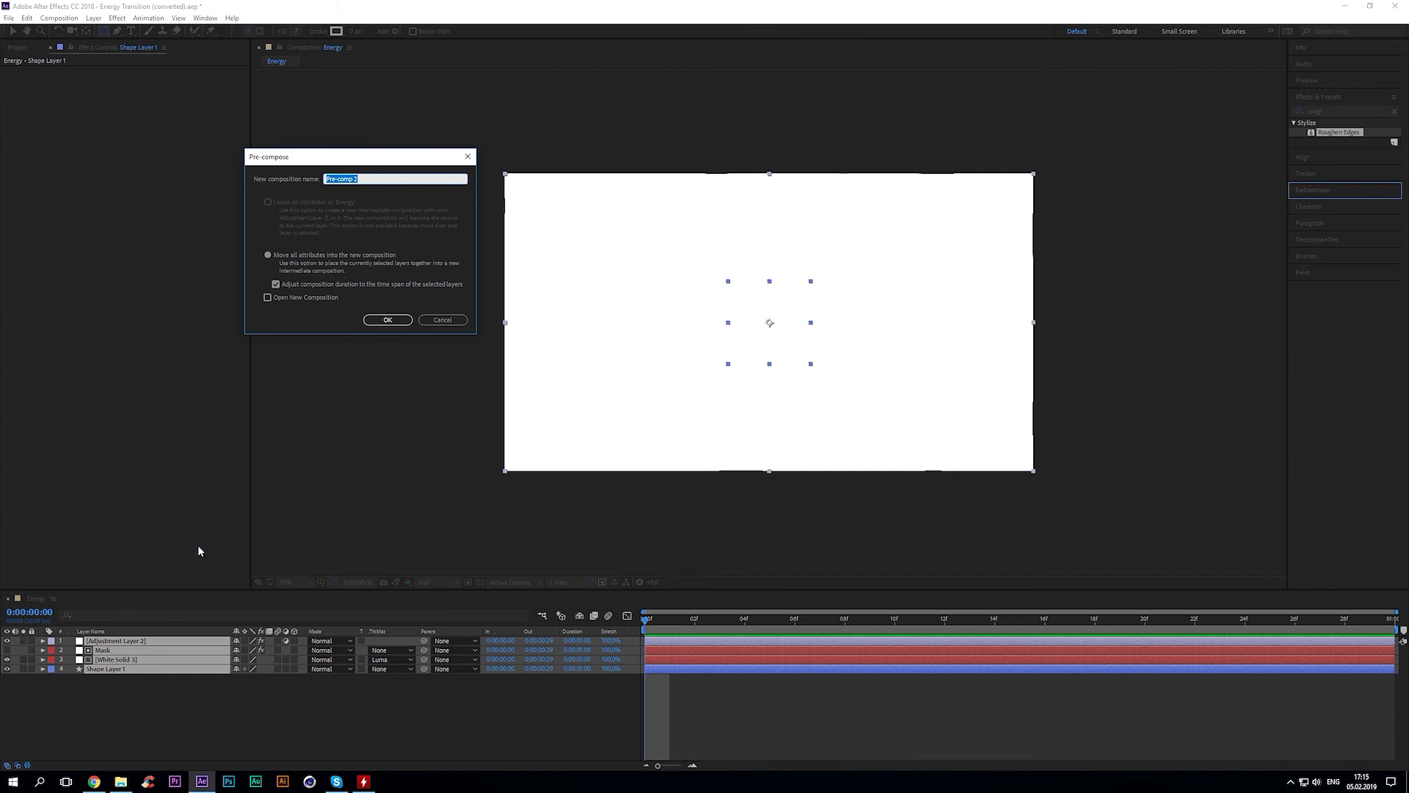
pyautogui.write('Energy')
pyautogui.click(387, 320)
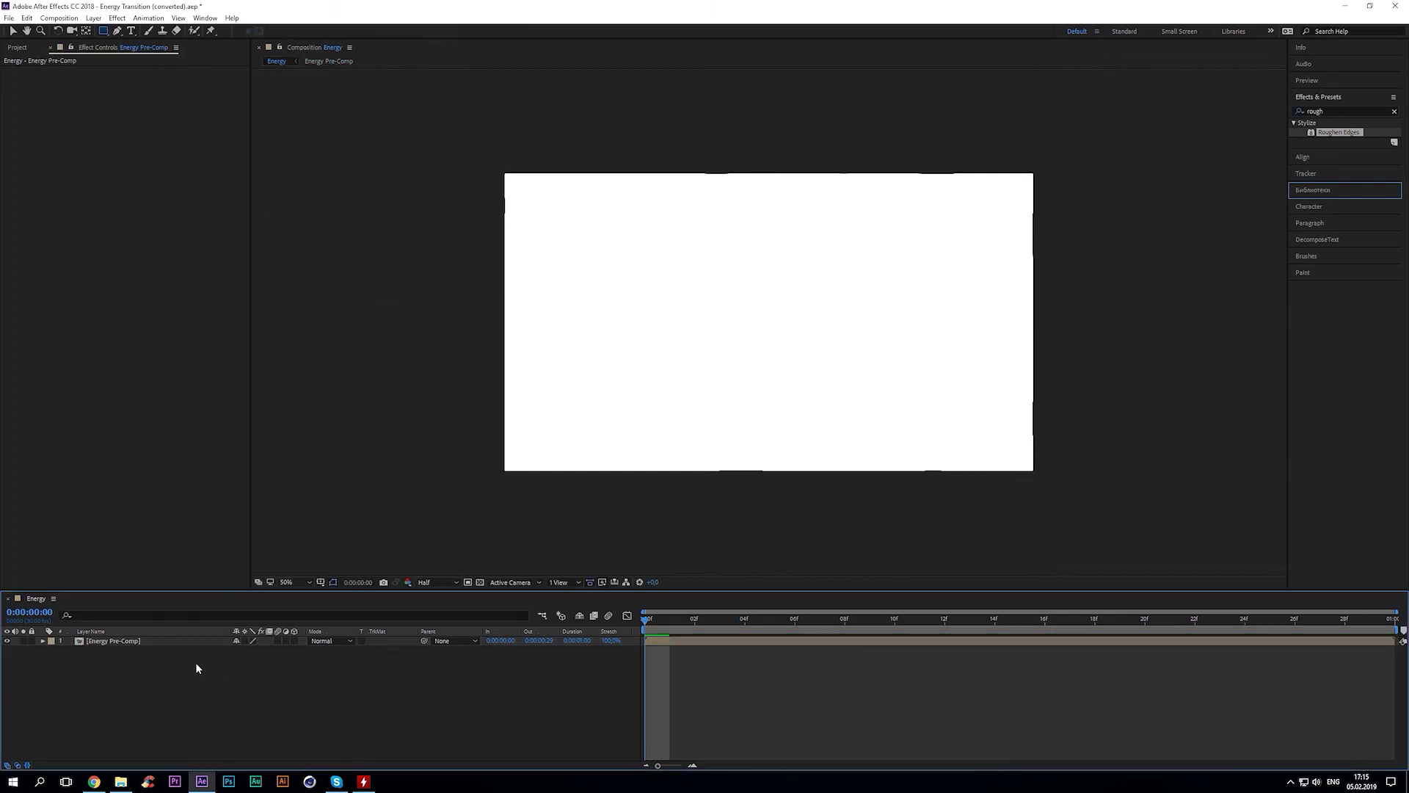
pyautogui.click(1343, 111)
# Apply Glow to Energy Pre-Comp with Intensity 2,0 and Radius 75
pyautogui.write('g')
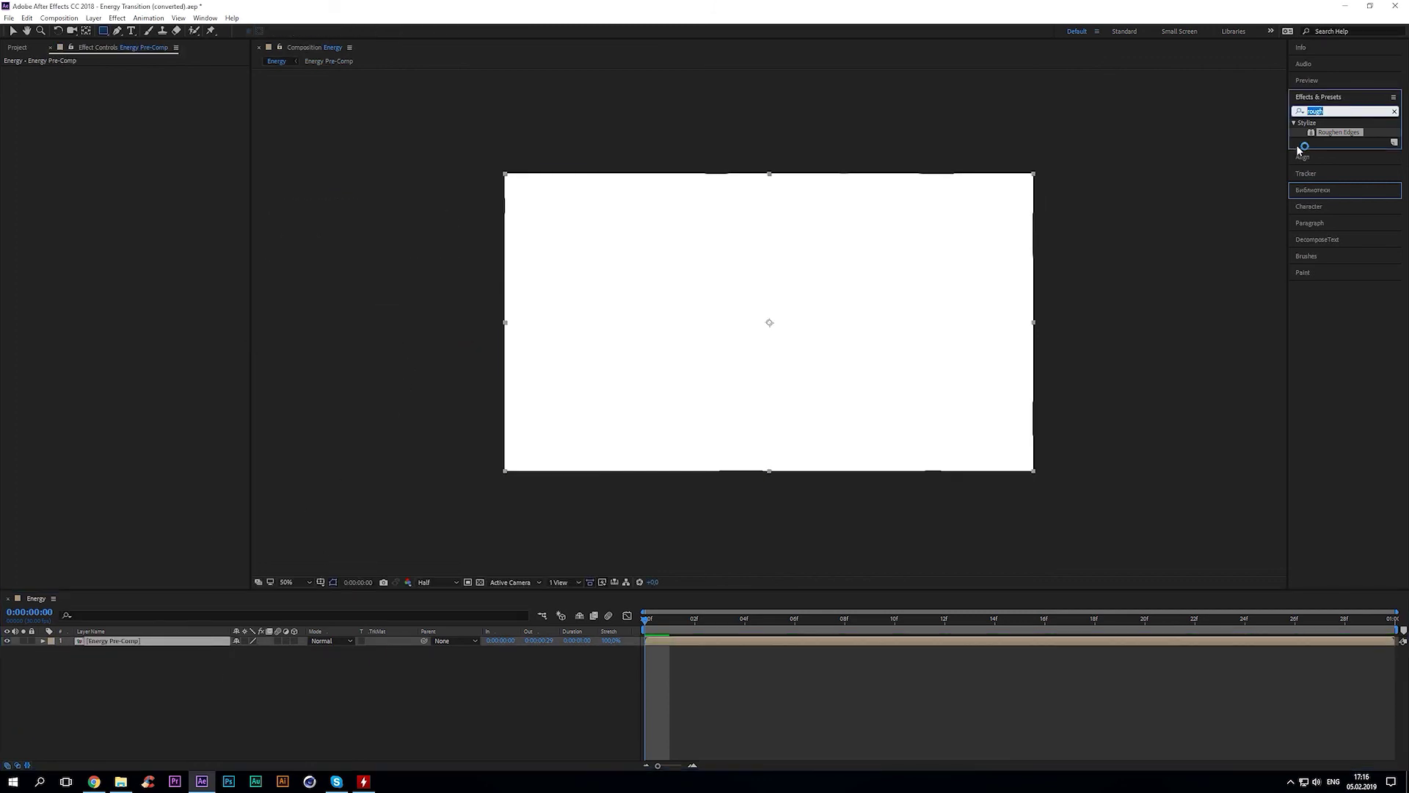
pyautogui.write('low')
pyautogui.doubleClick(1336, 170)
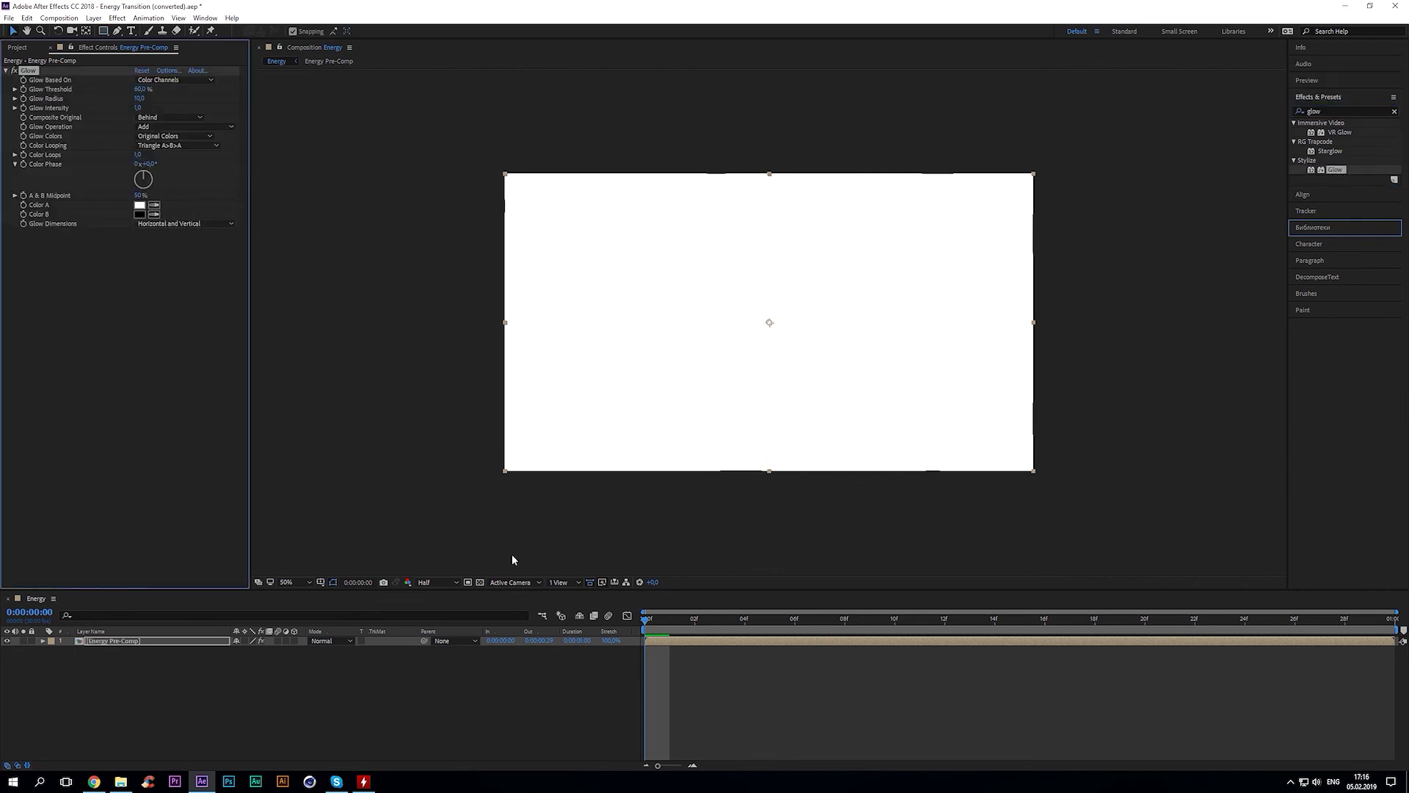
pyautogui.moveTo(710, 622); pyautogui.dragTo(822, 625)
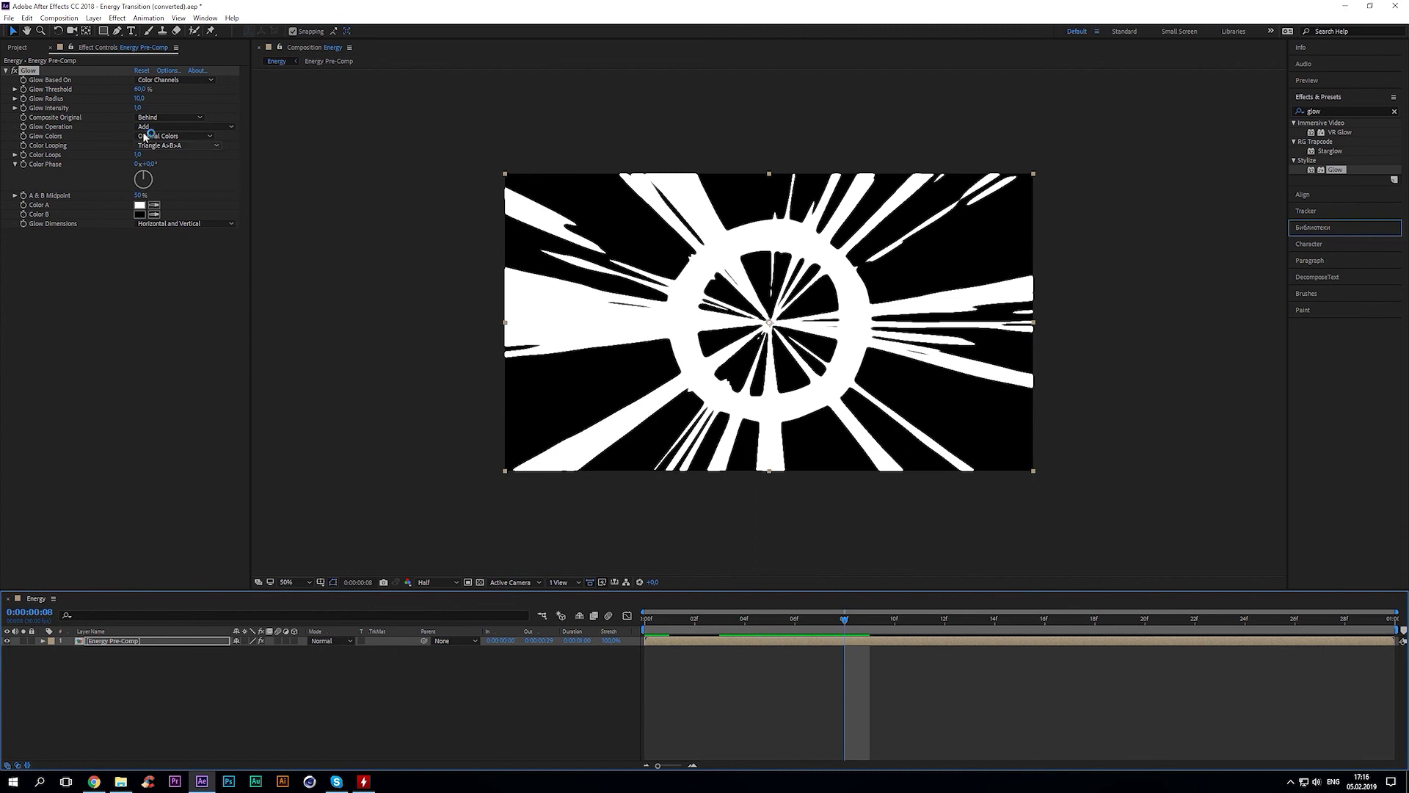
pyautogui.click(137, 108)
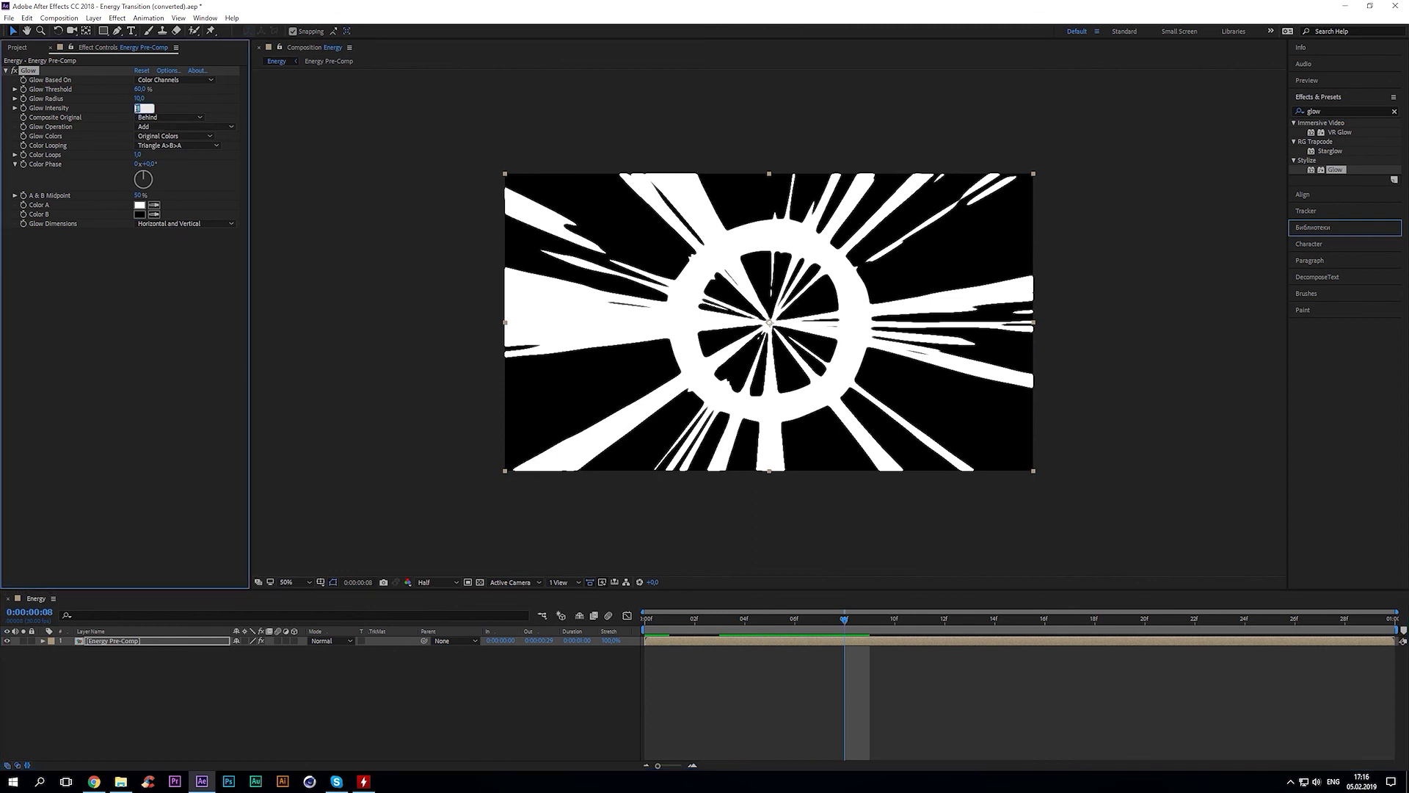
pyautogui.hotkey('shift', 'Tab')
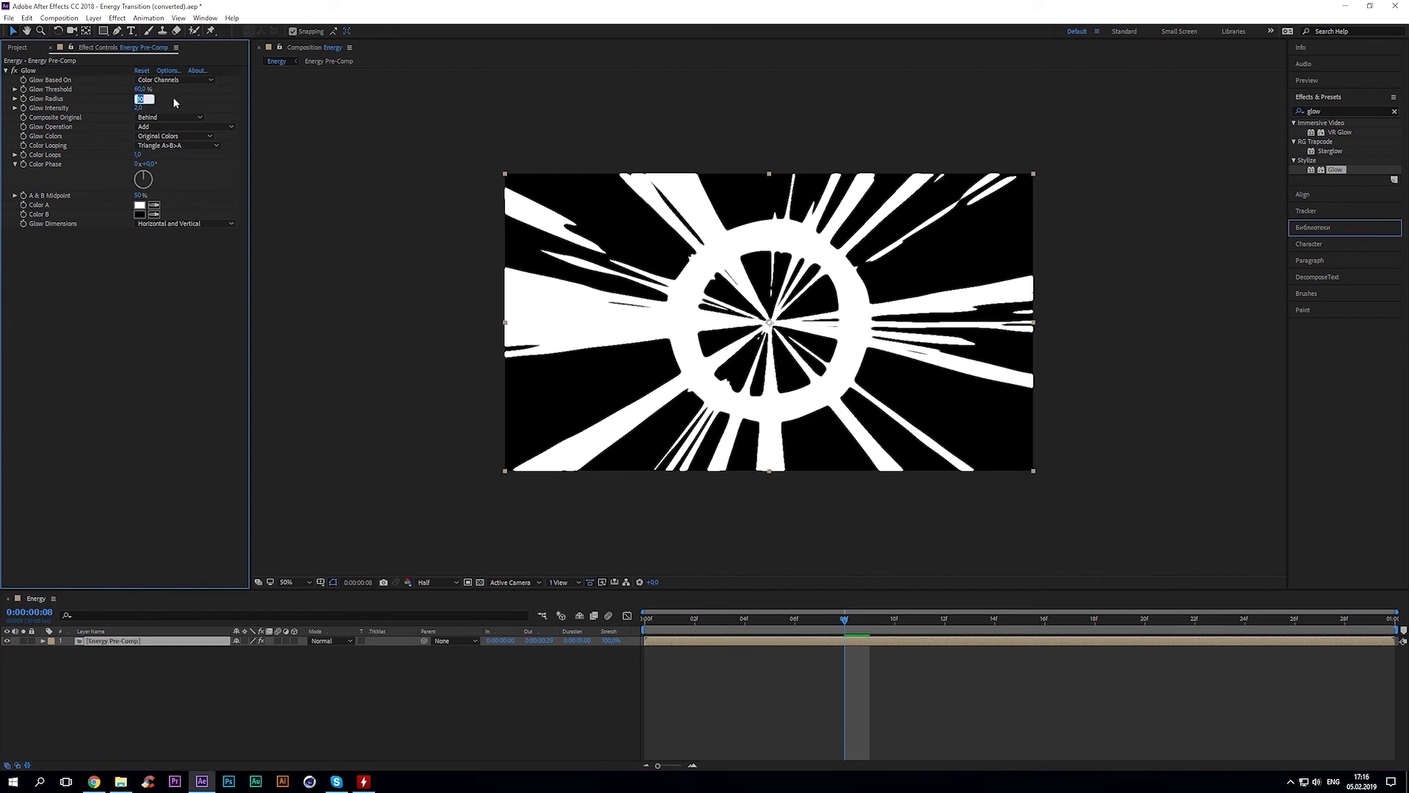
pyautogui.press('Return')
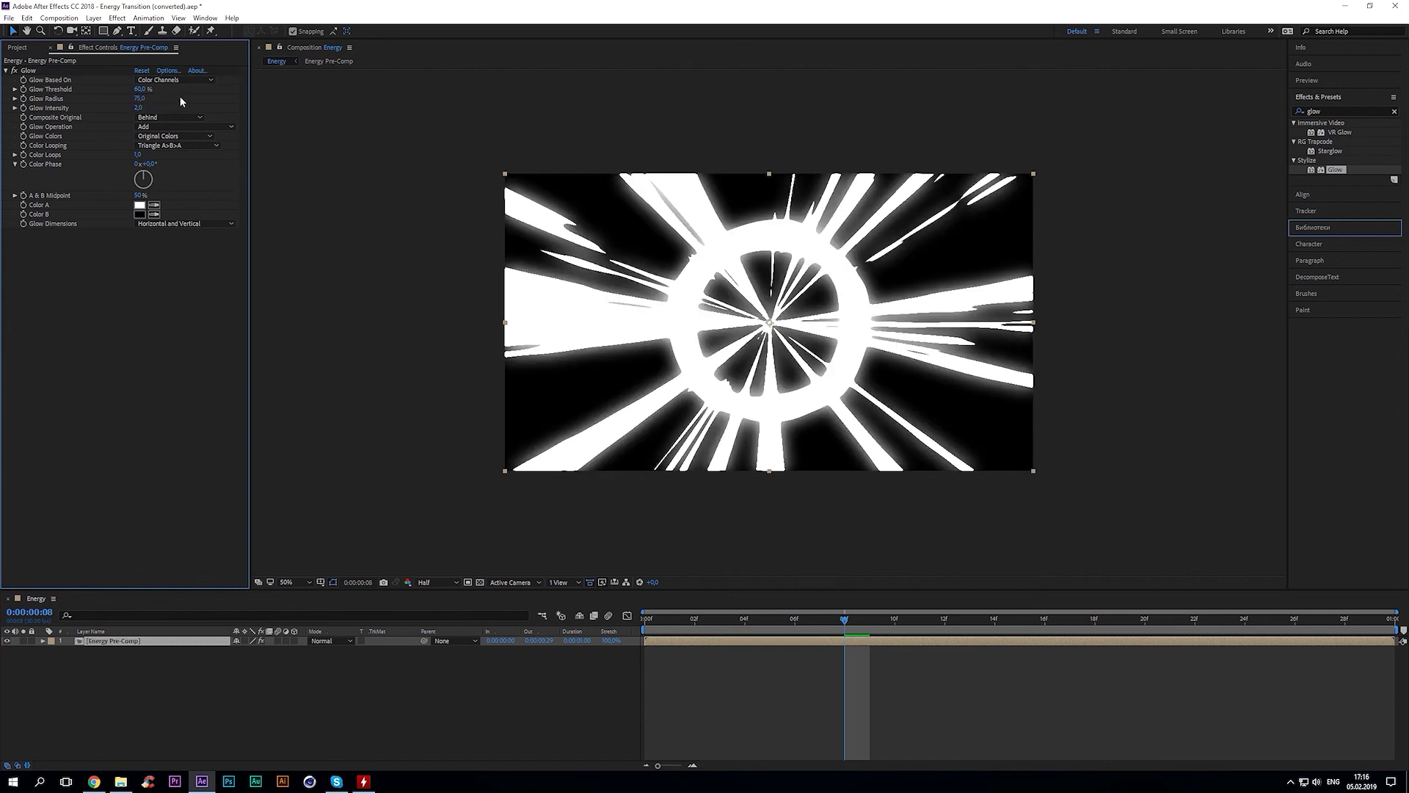
# Switch Glow Colors to A & B Colors and make Color A light blue 00A2FF
pyautogui.click(174, 136)
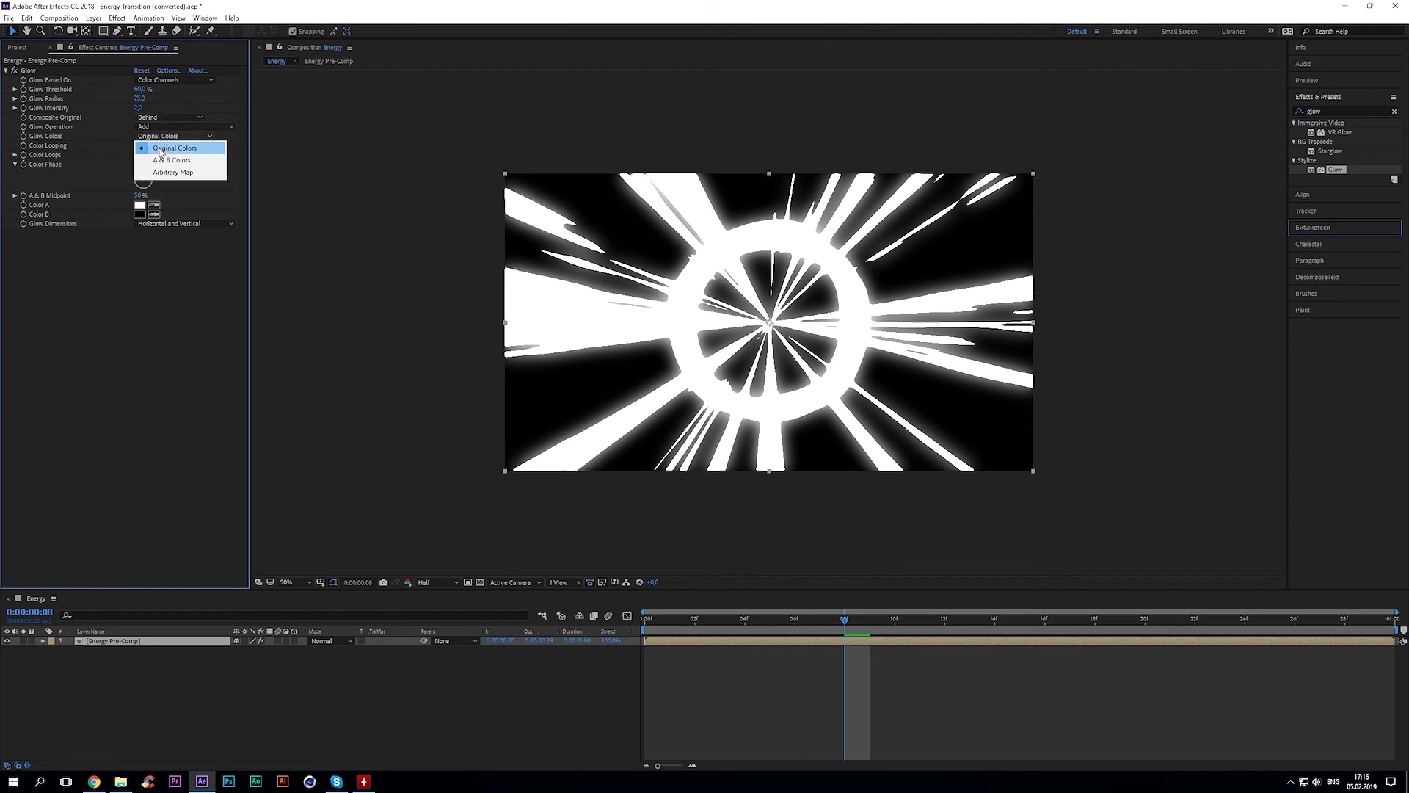
pyautogui.click(165, 163)
pyautogui.click(139, 205)
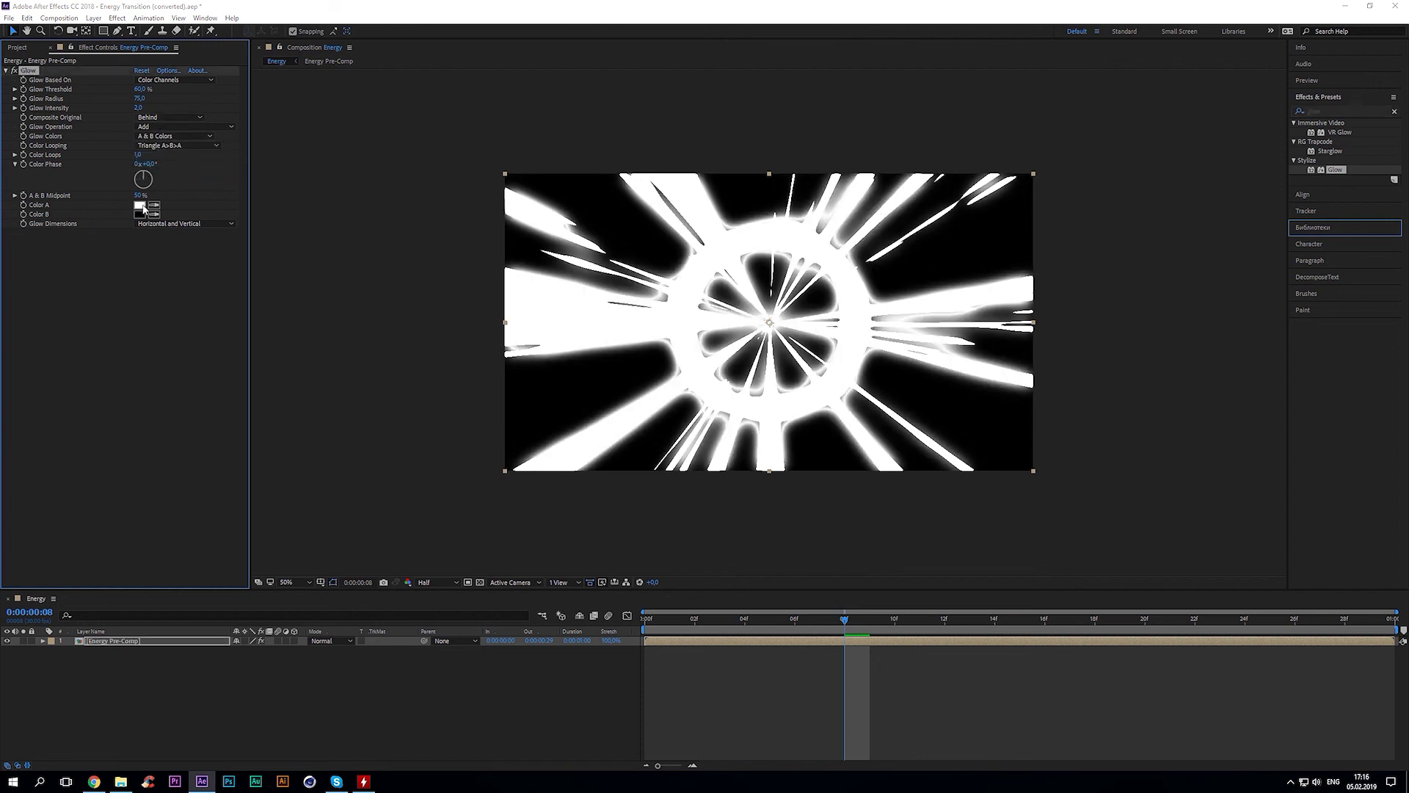
pyautogui.moveTo(326, 339); pyautogui.dragTo(332, 325)
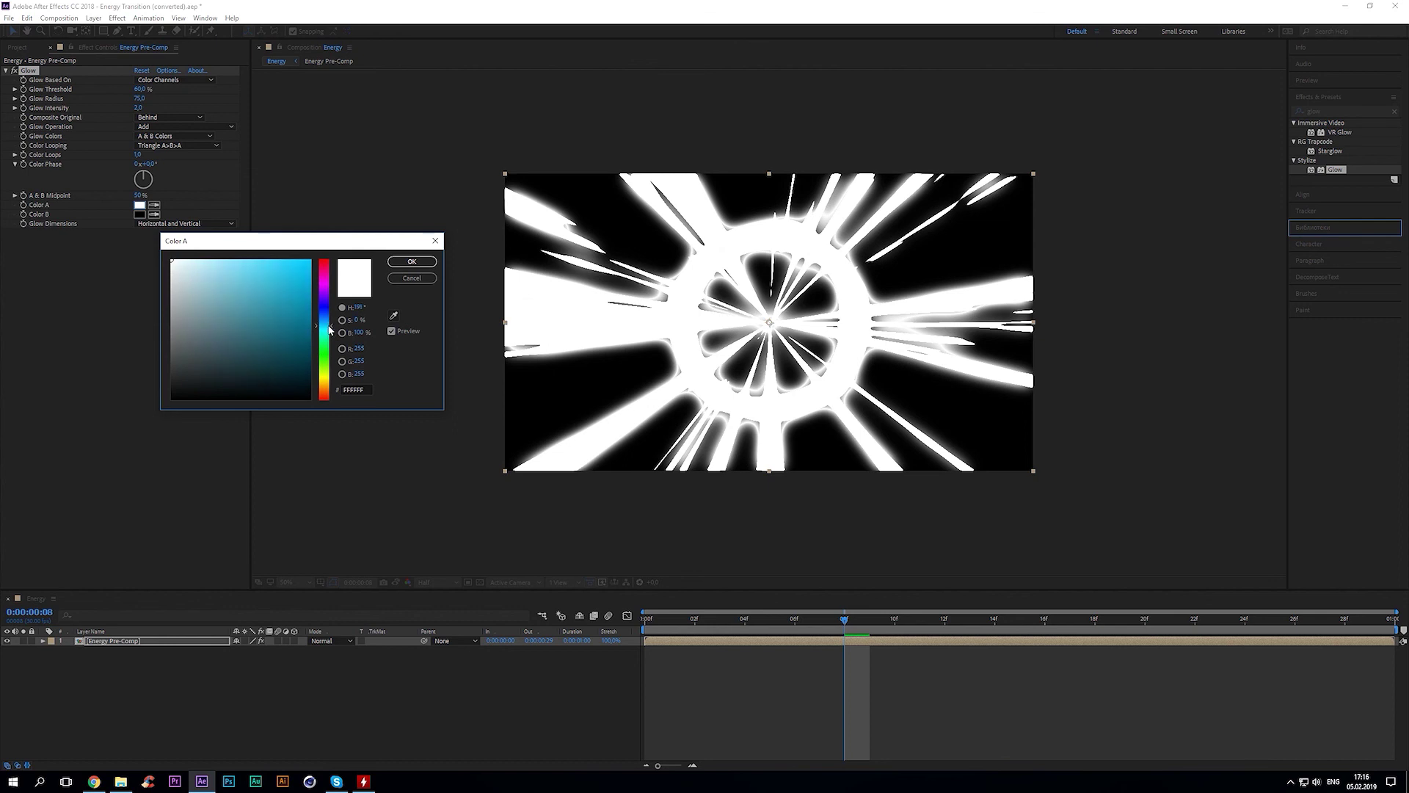
pyautogui.click(411, 262)
# Set the Glow's Color B to navy 001B73
pyautogui.click(140, 214)
pyautogui.click(323, 314)
pyautogui.click(307, 314)
pyautogui.moveTo(307, 314); pyautogui.dragTo(310, 336)
pyautogui.click(323, 312)
pyautogui.click(429, 260)
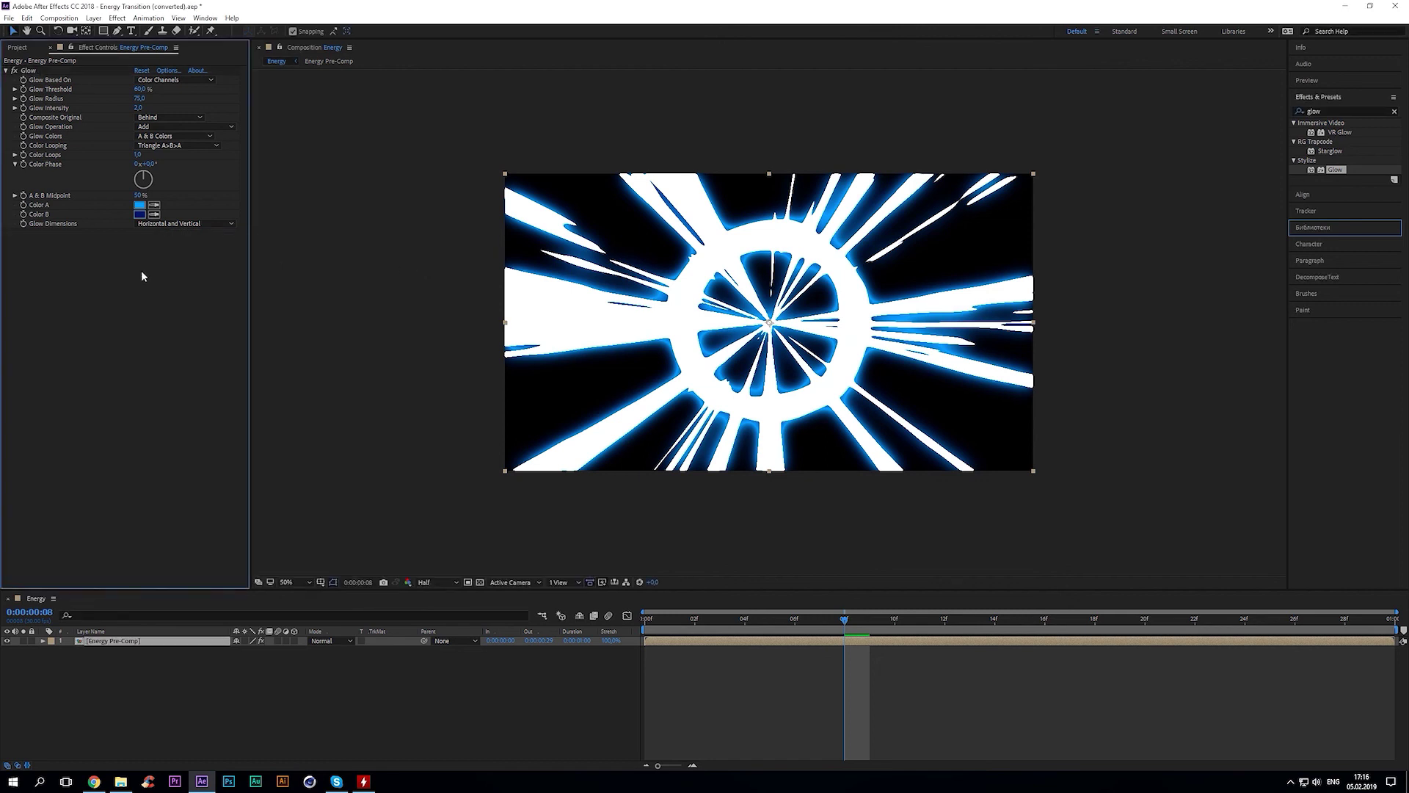
# Duplicate Glow as Glow 2 with Radius 250 and Intensity 1, then preview the burst
pyautogui.click(39, 73)
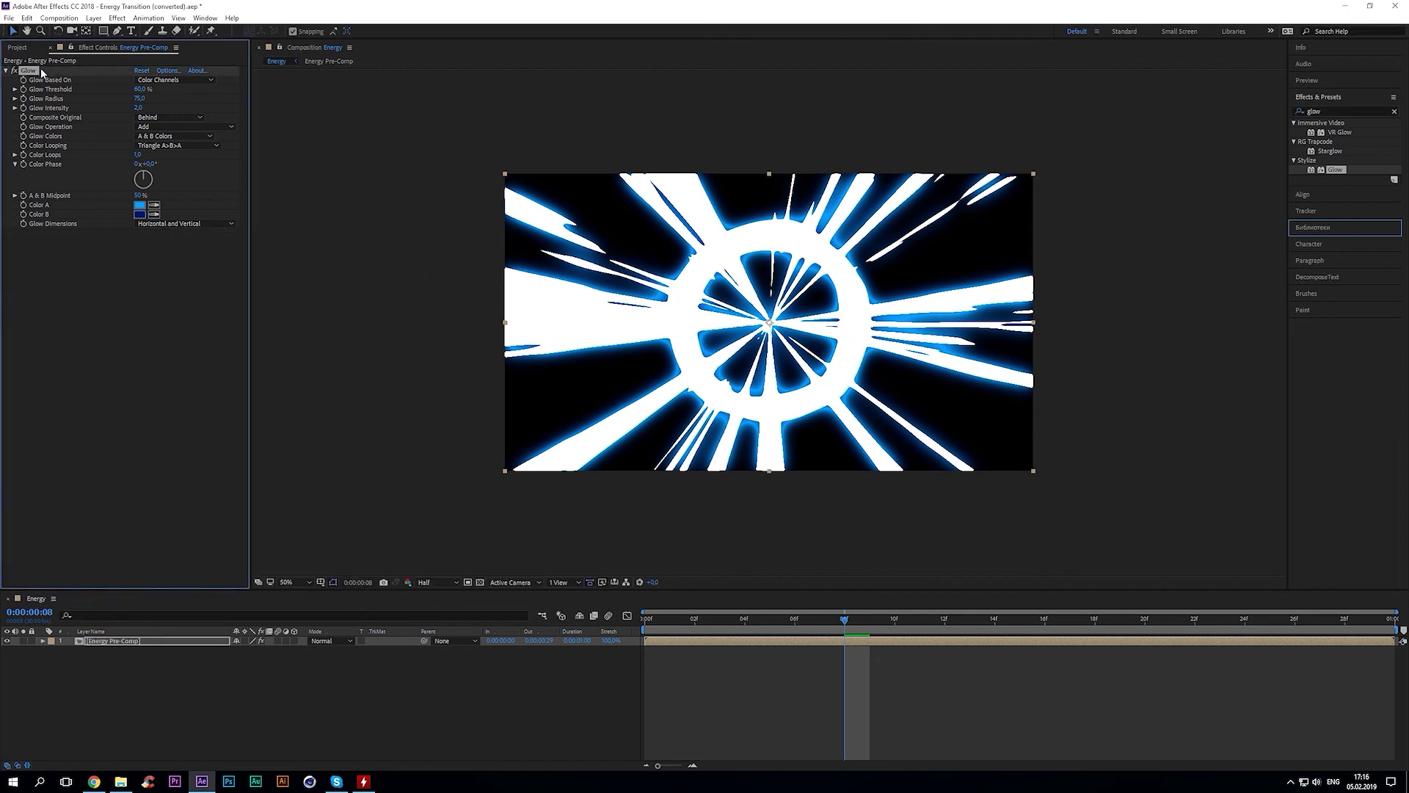
pyautogui.hotkey('ctrl', 'd')
pyautogui.click(139, 261)
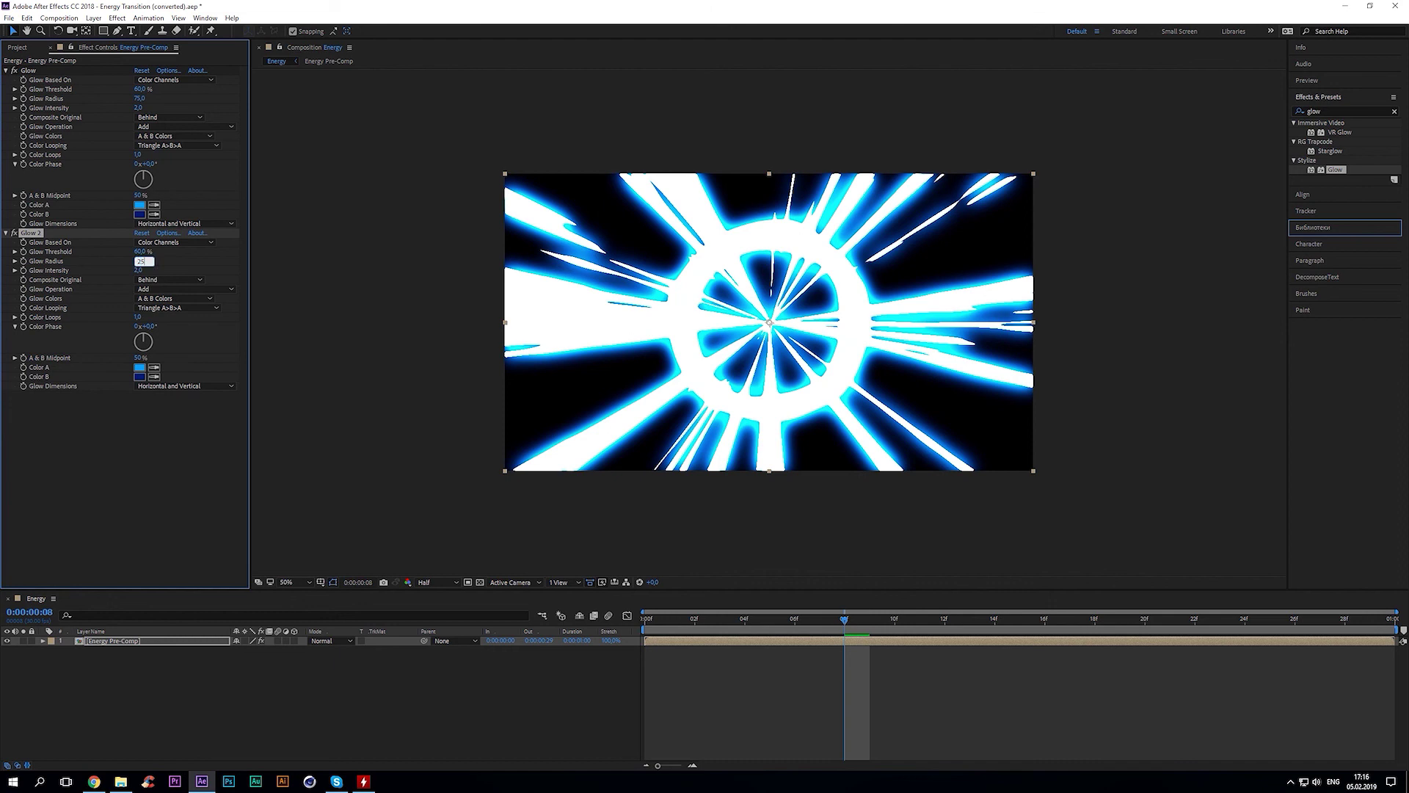
pyautogui.press('Return')
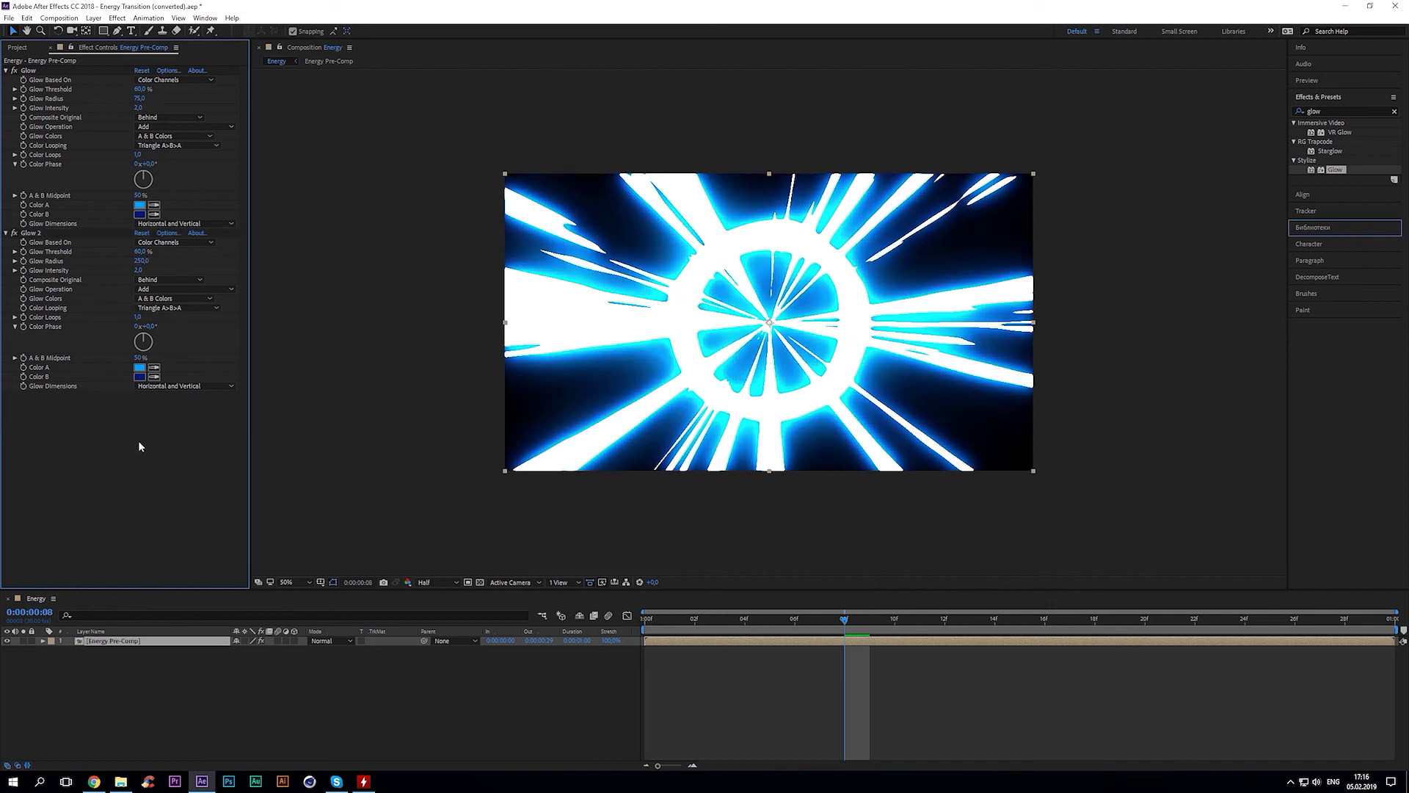
pyautogui.click(139, 271)
pyautogui.write('1')
pyautogui.press('Return')
pyautogui.press('space')
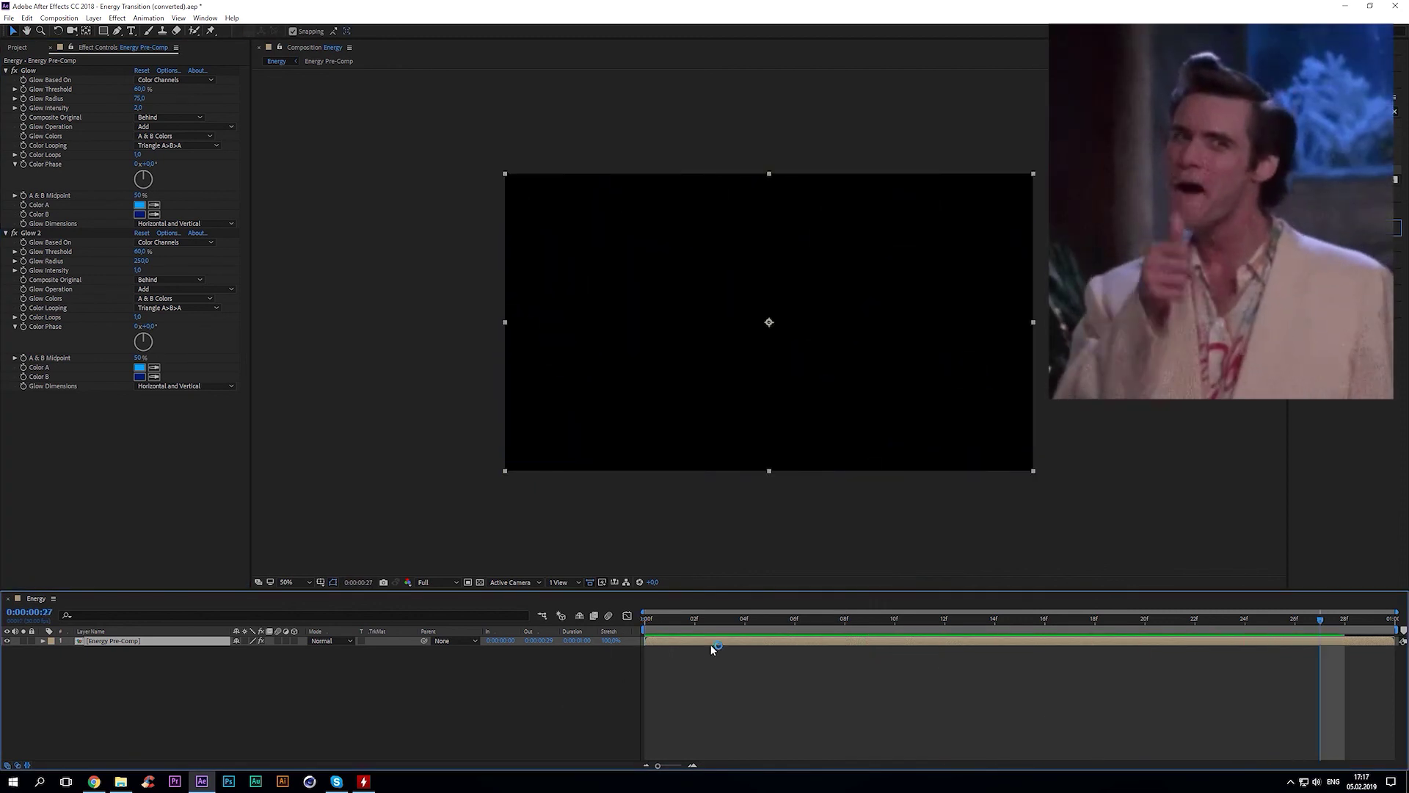
pyautogui.press('space')
pyautogui.press('space')
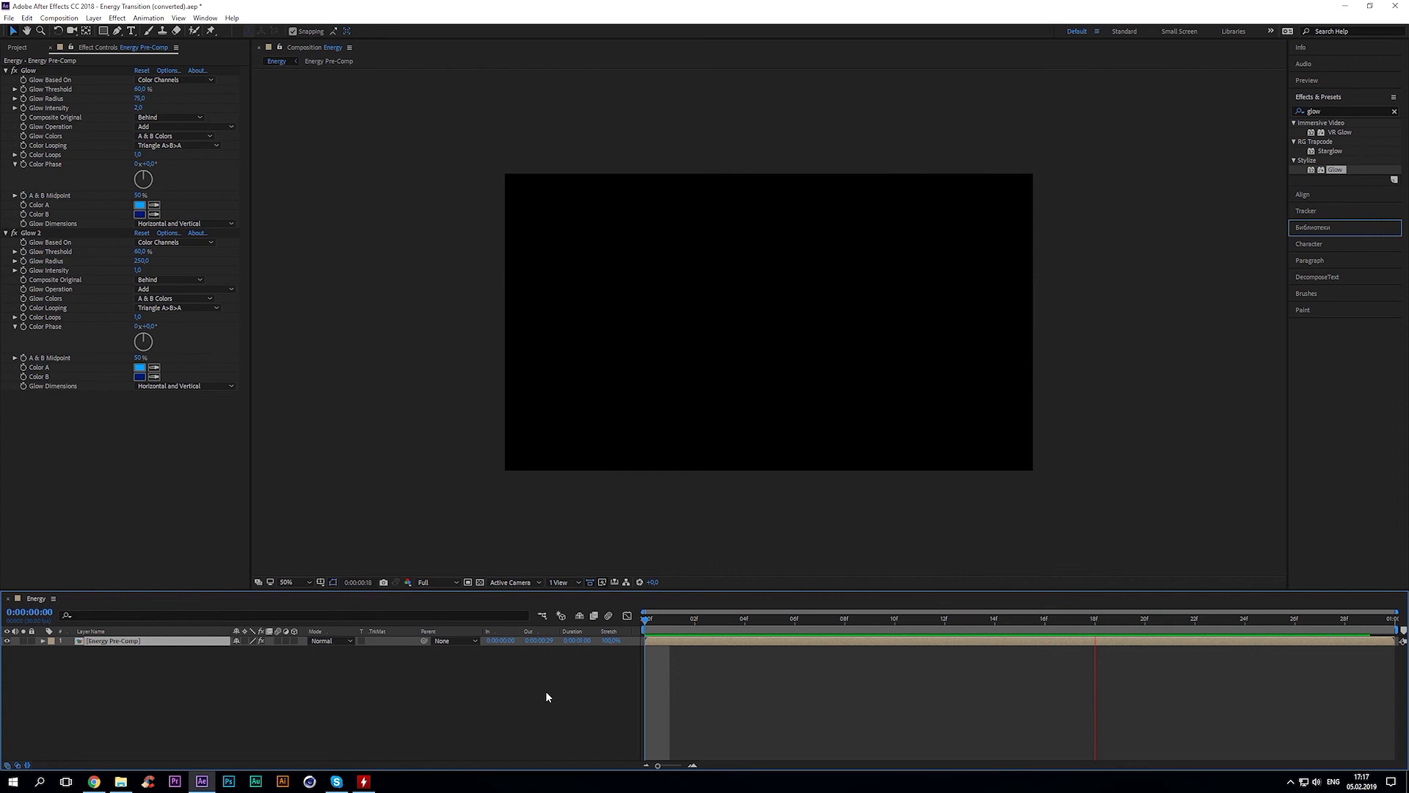